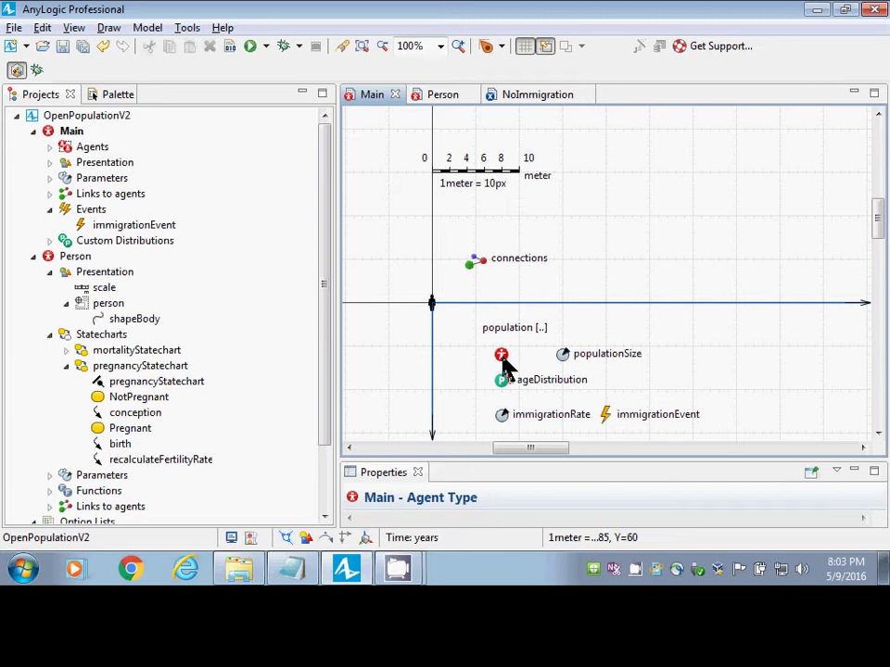
# Add a Time Plot above the population elements on the Main diagram and enlarge it to a wide chart
pyautogui.click(107, 94)
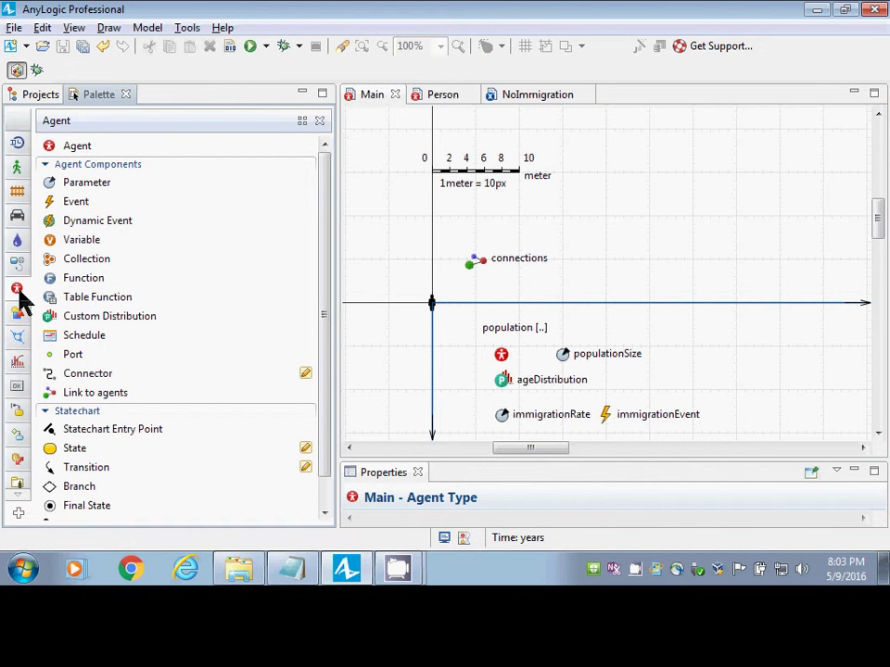
pyautogui.click(19, 369)
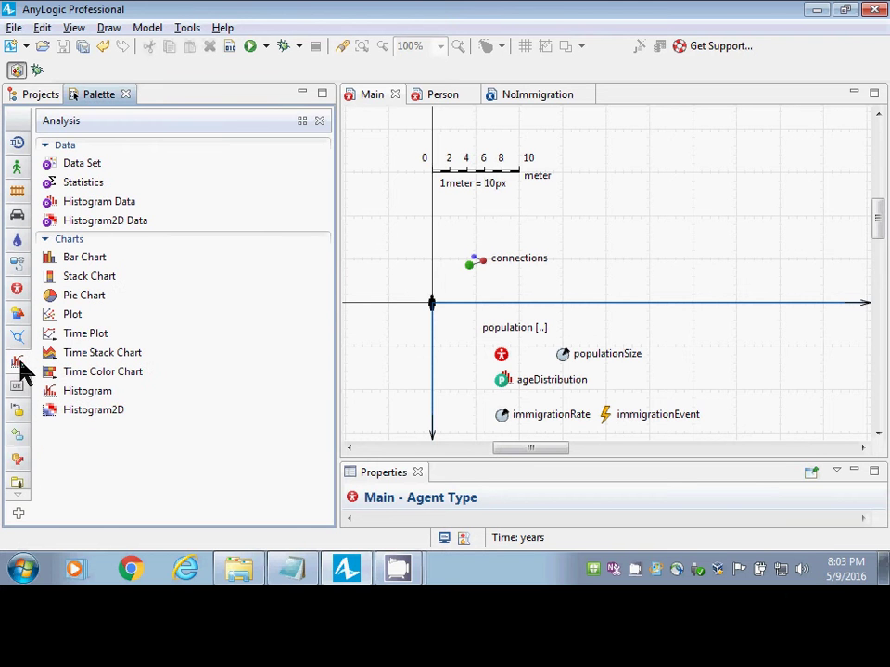
pyautogui.click(72, 333)
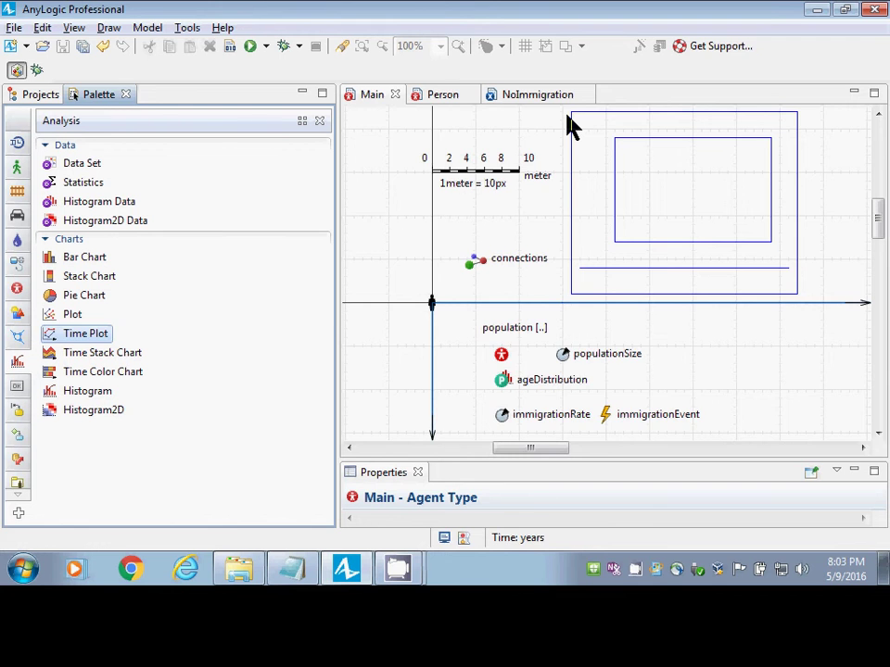
pyautogui.click(570, 125)
pyautogui.moveTo(530, 449); pyautogui.dragTo(596, 451)
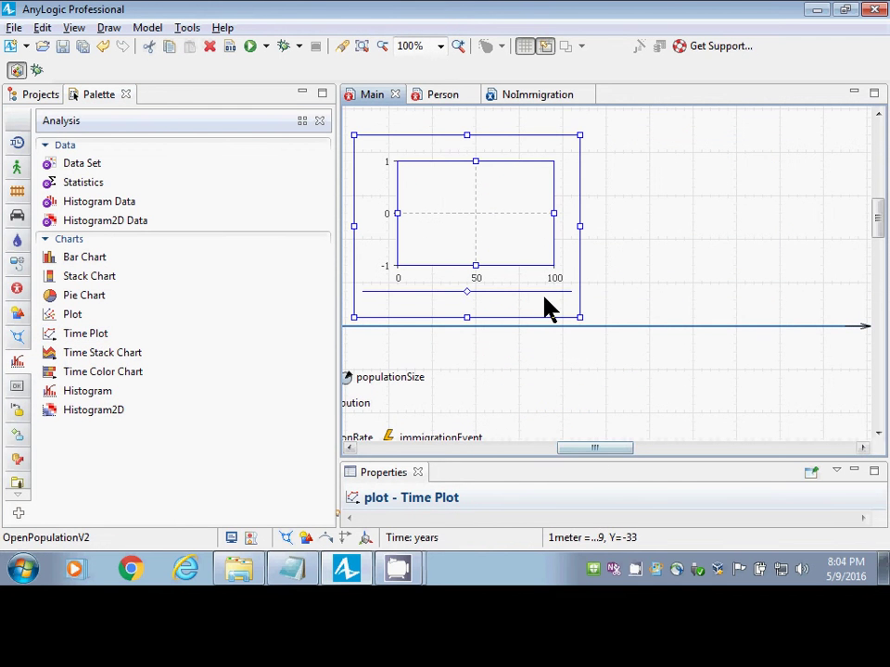
pyautogui.moveTo(579, 135); pyautogui.dragTo(871, 115)
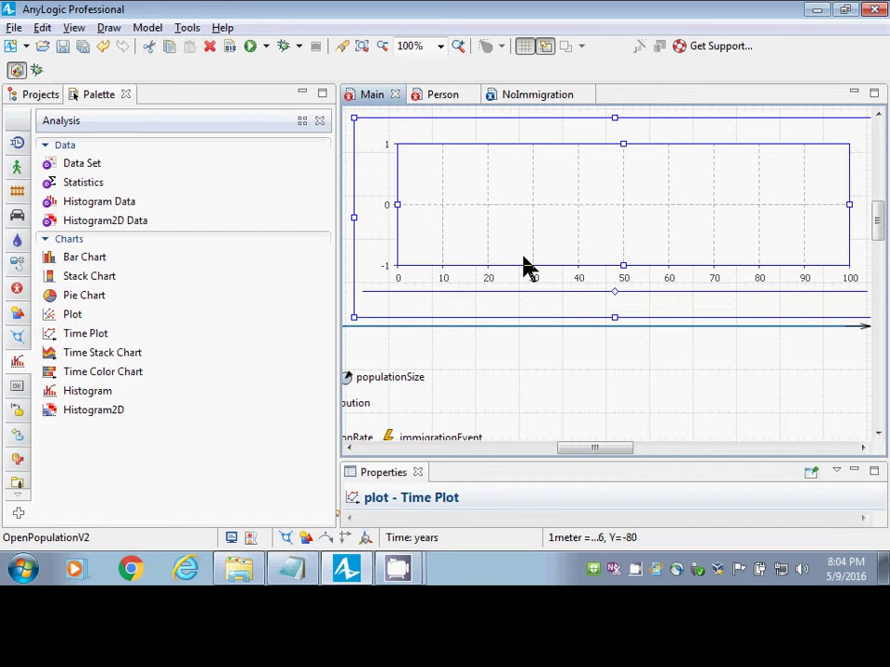
# Rename the time plot as plotPopulationSize and save the model
pyautogui.moveTo(485, 469); pyautogui.dragTo(528, 240)
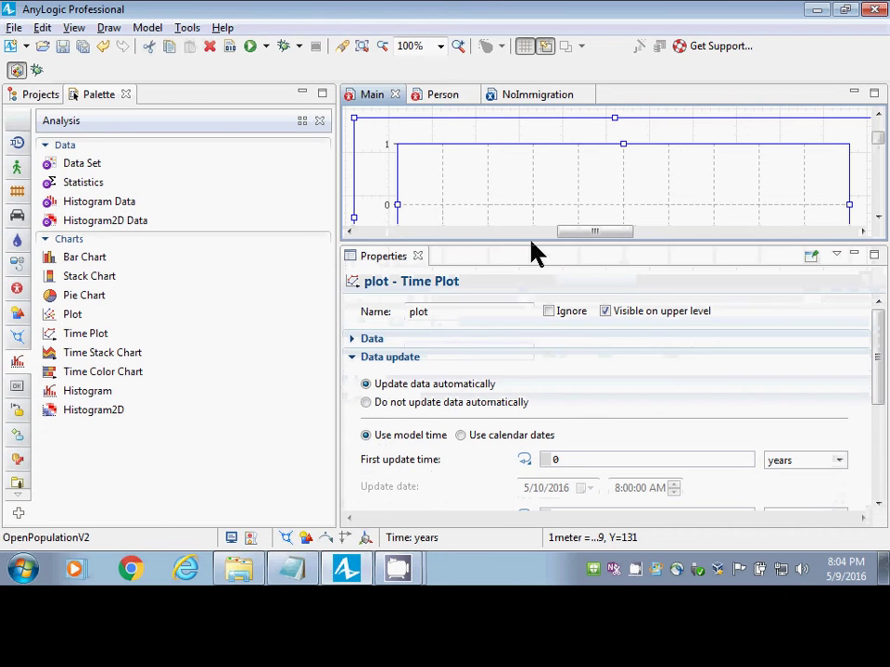
pyautogui.click(459, 313)
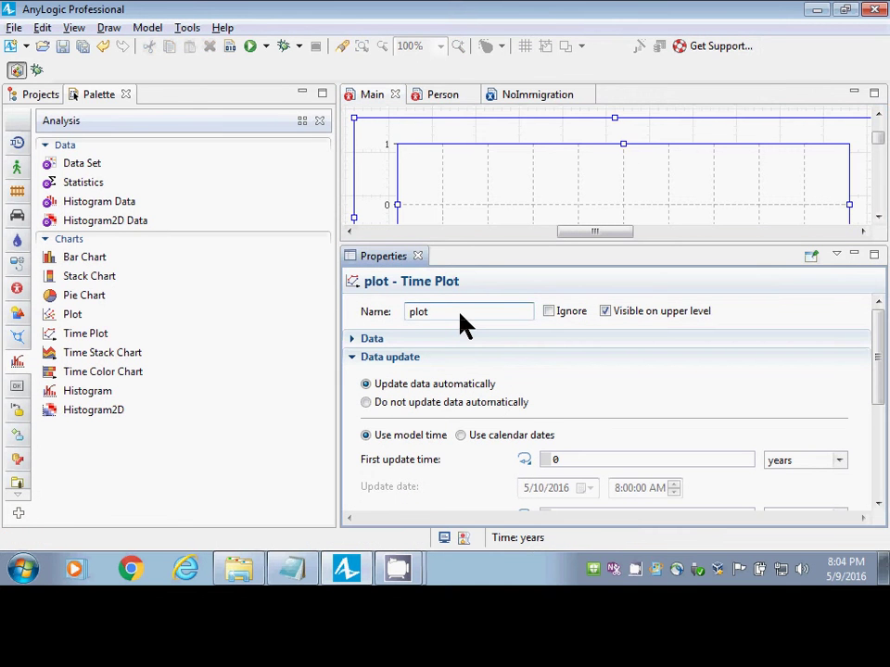
pyautogui.write('PopulationSize')
pyautogui.press('Return')
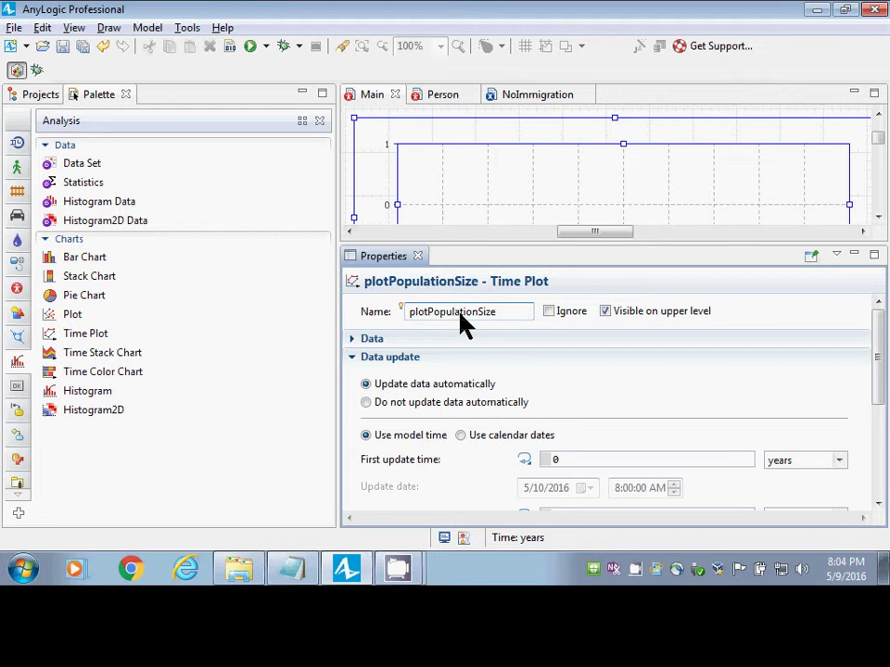
pyautogui.hotkey('ctrl', 's')
pyautogui.rightClick(618, 200)
pyautogui.press('Escape')
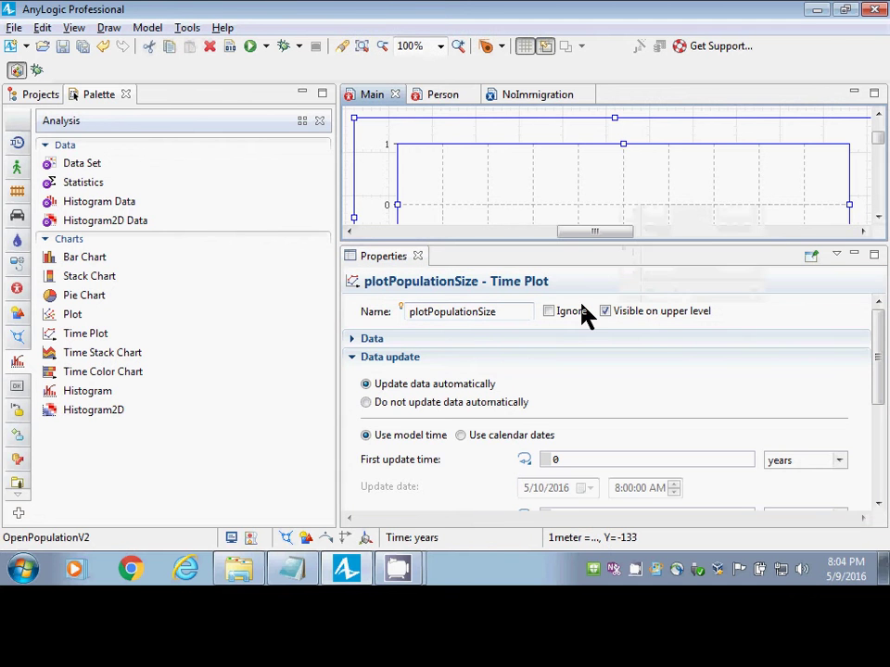
# Set the time plot's recurrence time unit to months
pyautogui.moveTo(876, 328); pyautogui.dragTo(881, 361)
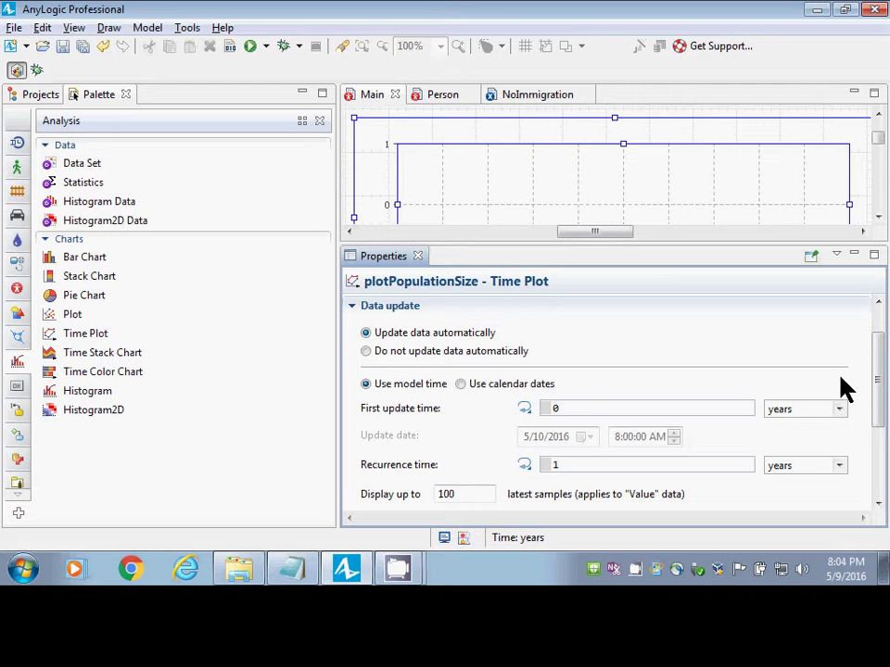
pyautogui.click(840, 468)
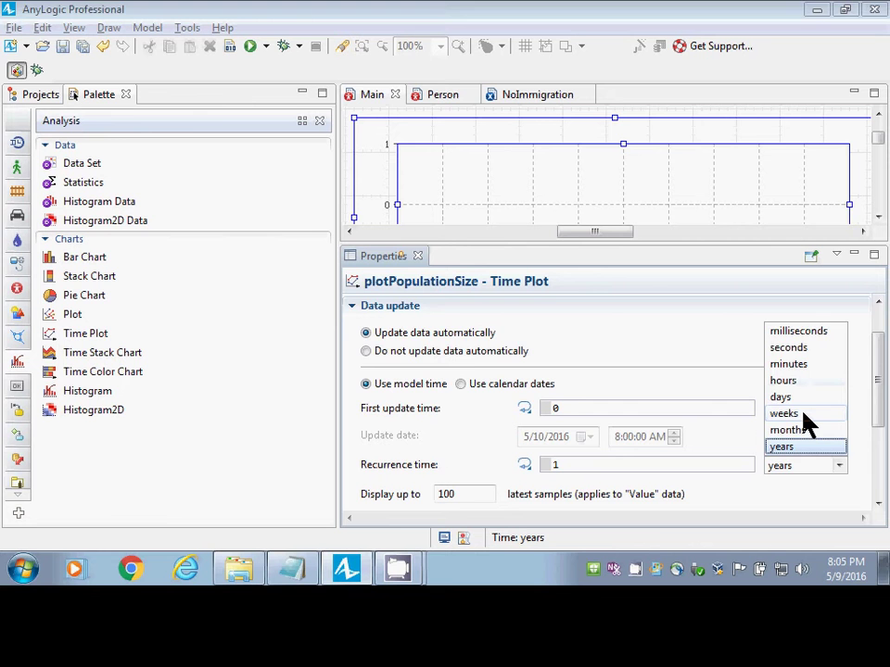
pyautogui.click(803, 430)
# Let the time plot display up to 10000 latest samples and expand its scale settings
pyautogui.moveTo(878, 391); pyautogui.dragTo(881, 443)
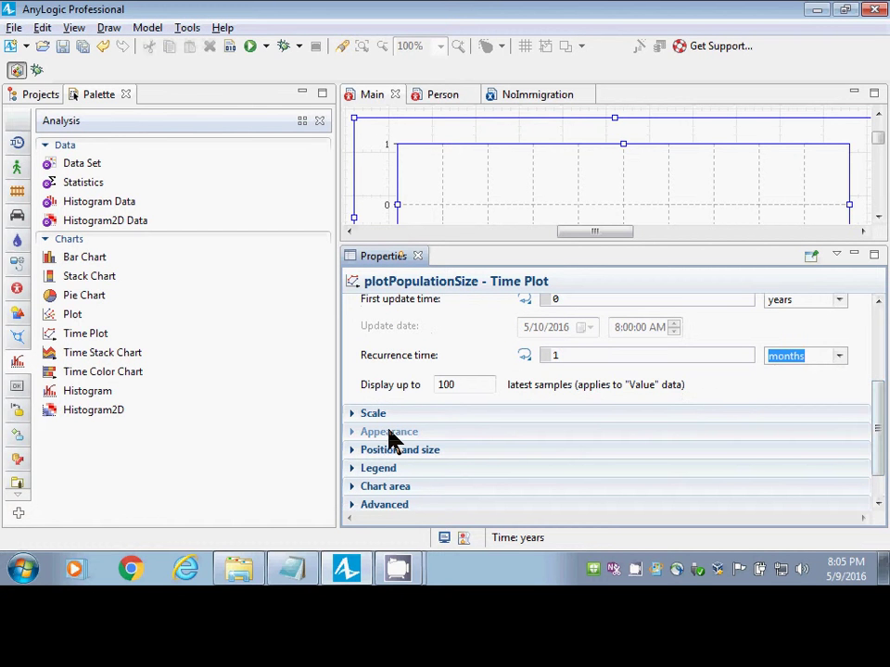
pyautogui.click(468, 386)
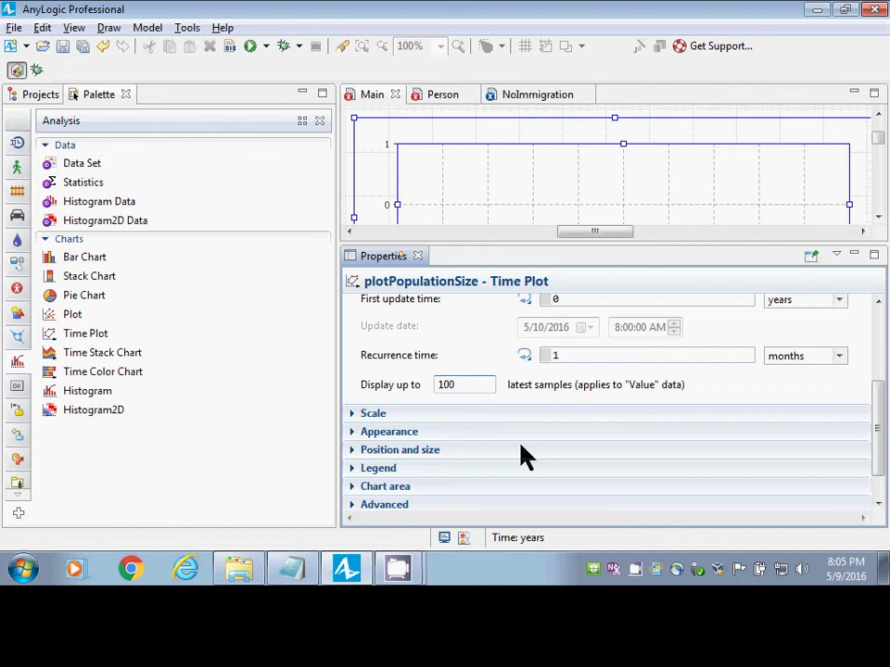
pyautogui.write('000')
pyautogui.click(352, 414)
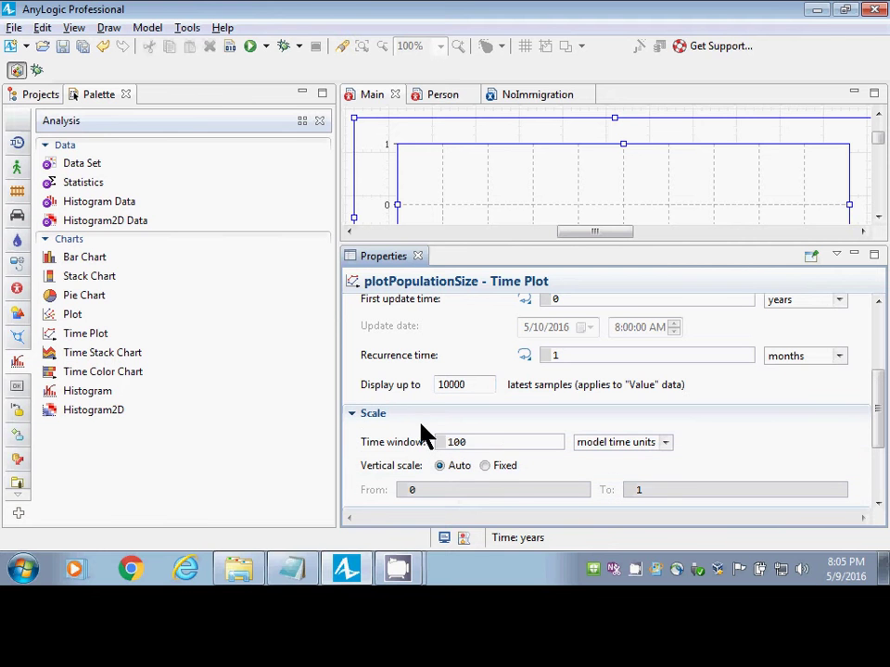
# Set the recurrence time unit of the population size plot to years
pyautogui.click(509, 445)
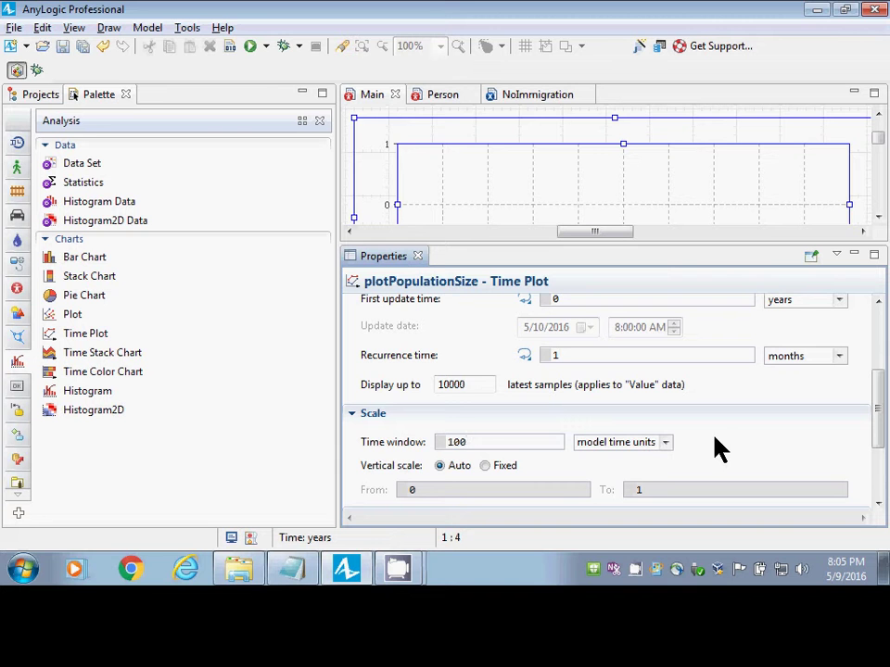
pyautogui.click(839, 357)
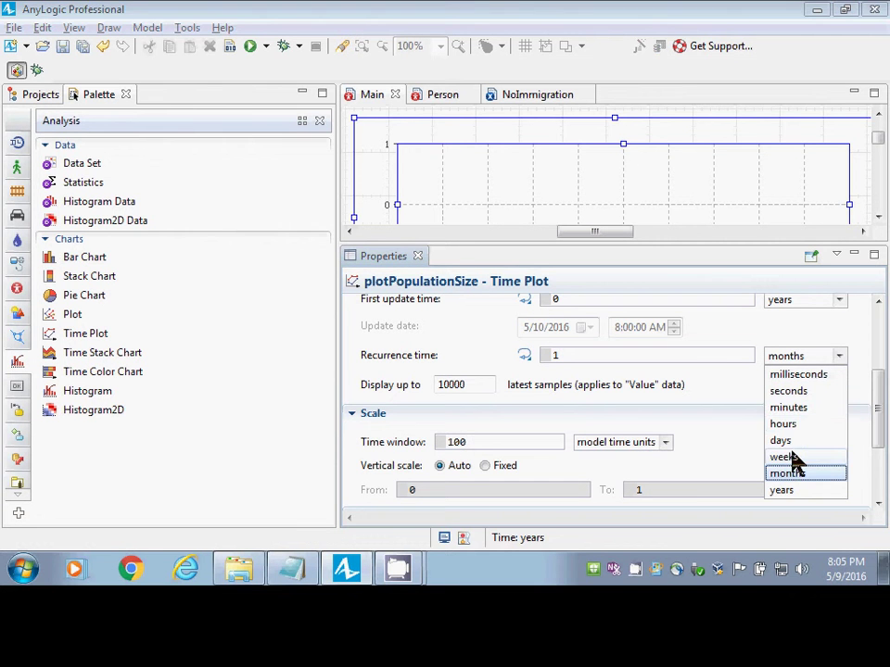
pyautogui.click(791, 489)
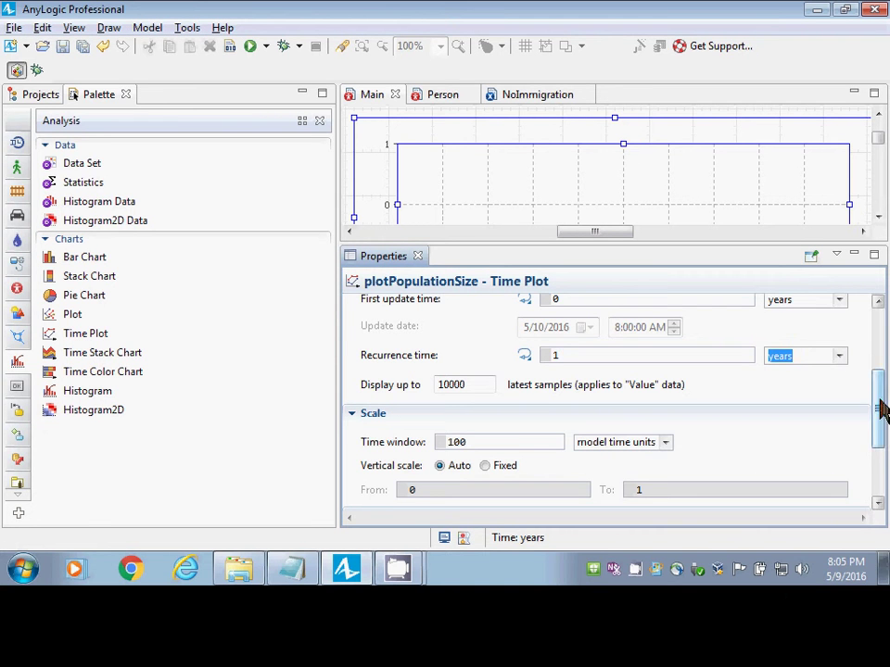
# Review the plot's data update and scale settings, comparing the recurrence time, the sample limit and the time window
pyautogui.moveTo(877, 411); pyautogui.dragTo(874, 318)
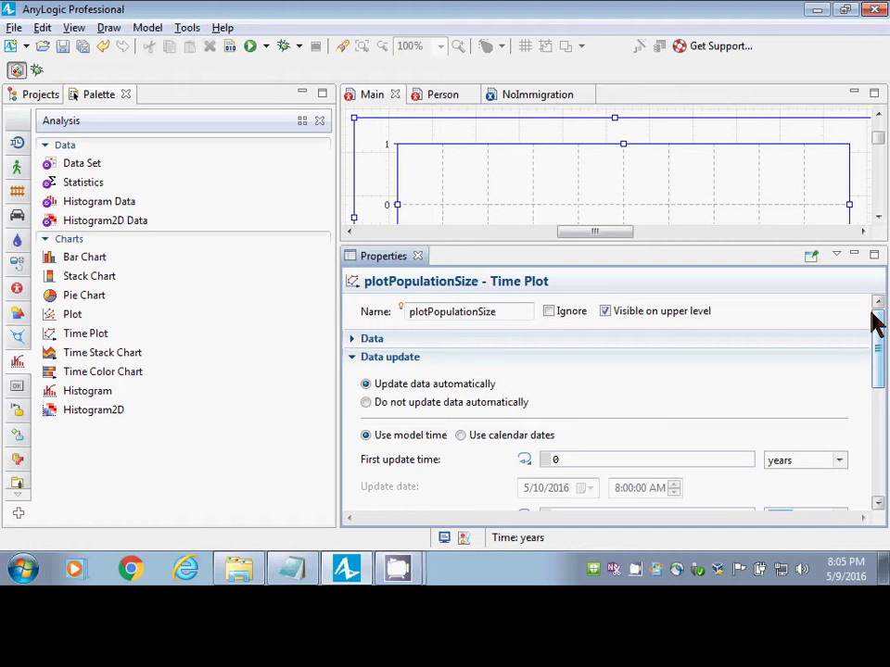
pyautogui.moveTo(882, 326); pyautogui.dragTo(881, 383)
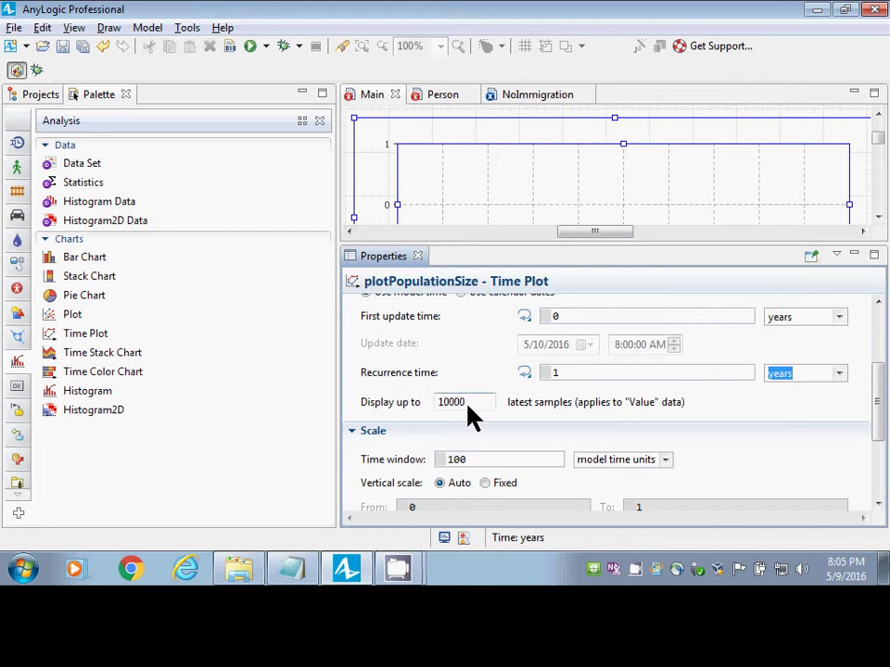
pyautogui.moveTo(467, 406); pyautogui.dragTo(383, 403)
pyautogui.click(487, 461)
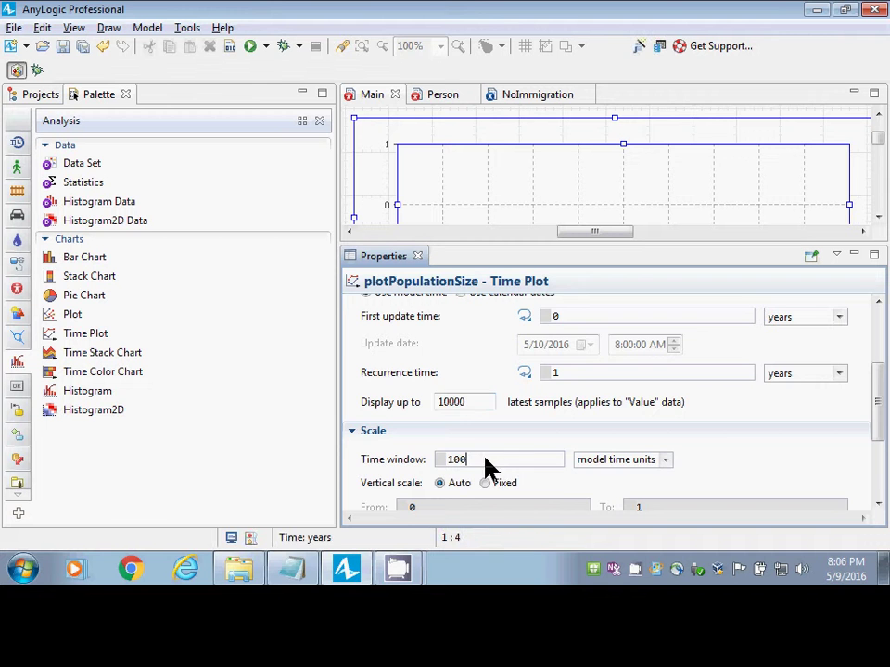
pyautogui.moveTo(883, 387); pyautogui.dragTo(885, 278)
pyautogui.scroll(-3, 880, 305)
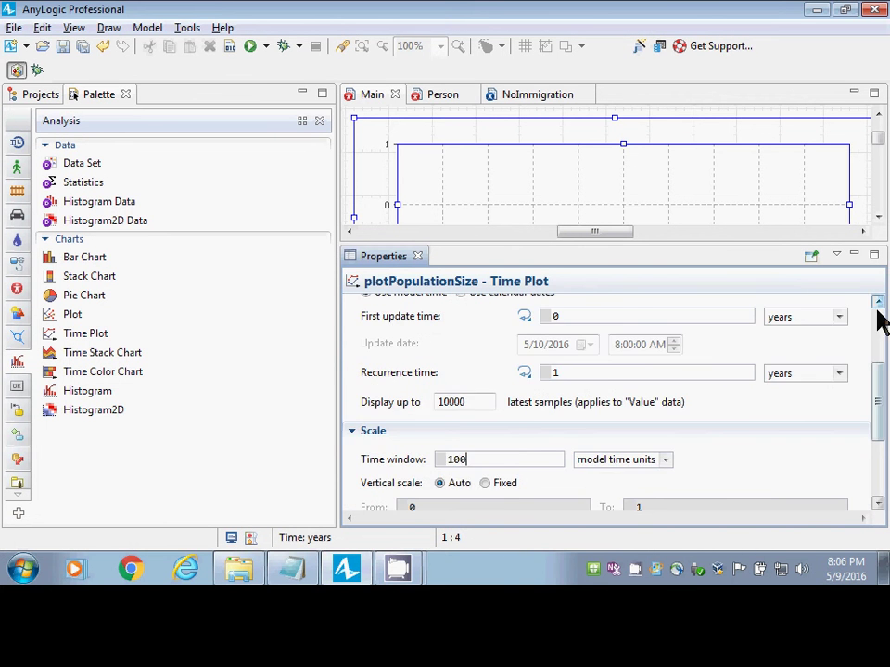
pyautogui.scroll(3, 825, 337)
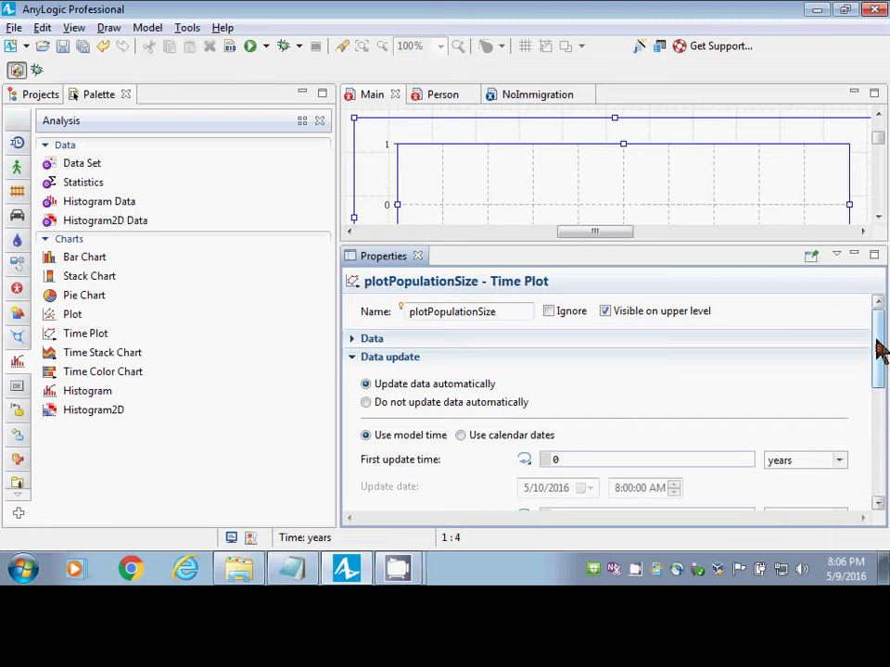
pyautogui.moveTo(880, 349); pyautogui.dragTo(883, 394)
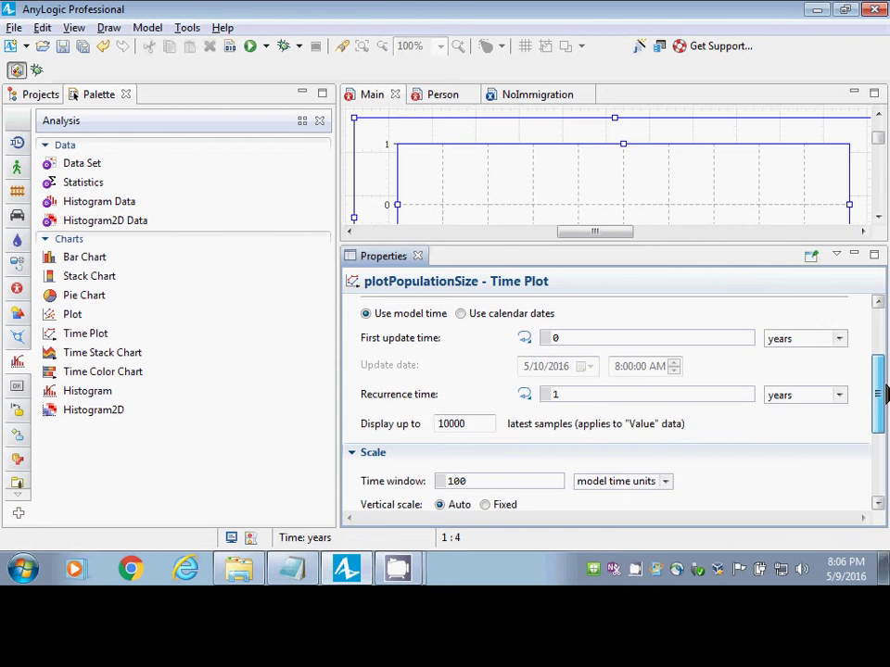
pyautogui.scroll(3, 885, 394)
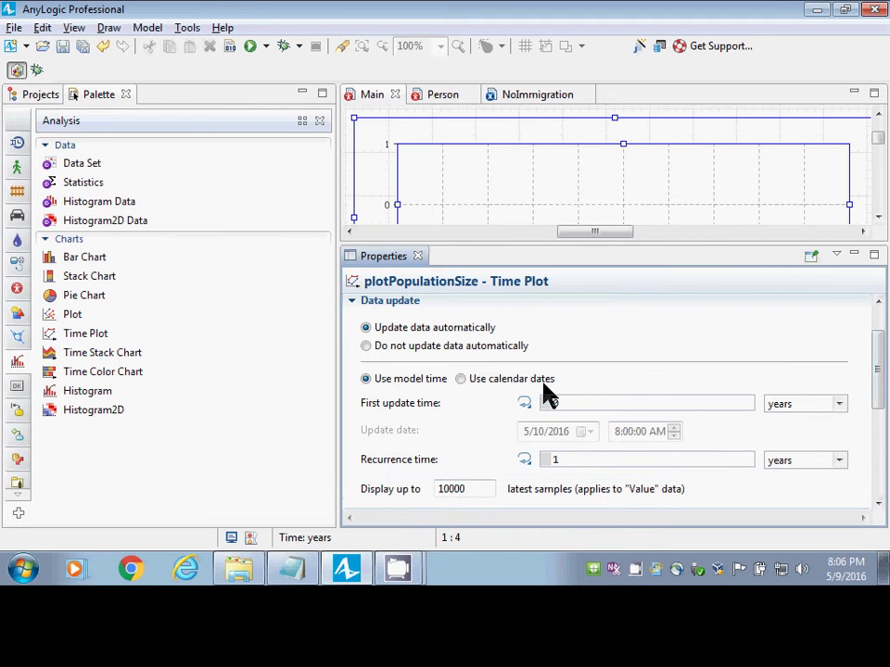
pyautogui.moveTo(883, 397); pyautogui.dragTo(885, 461)
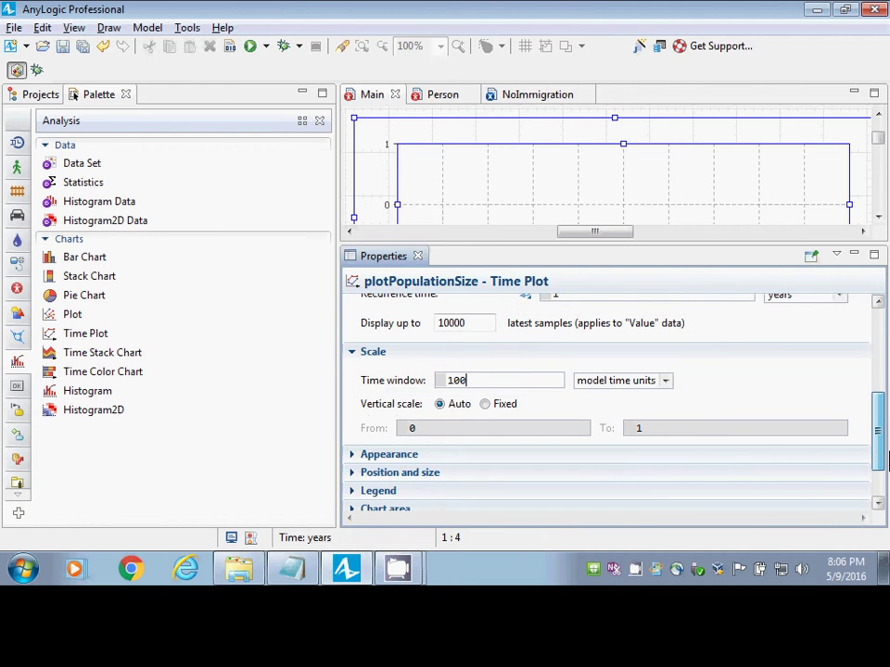
pyautogui.doubleClick(473, 323)
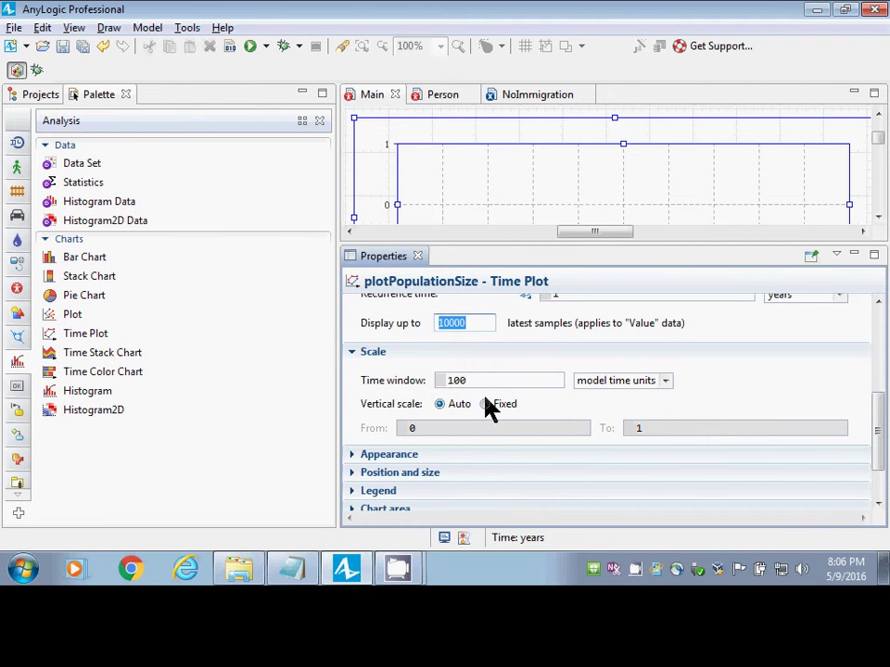
pyautogui.press('Tab')
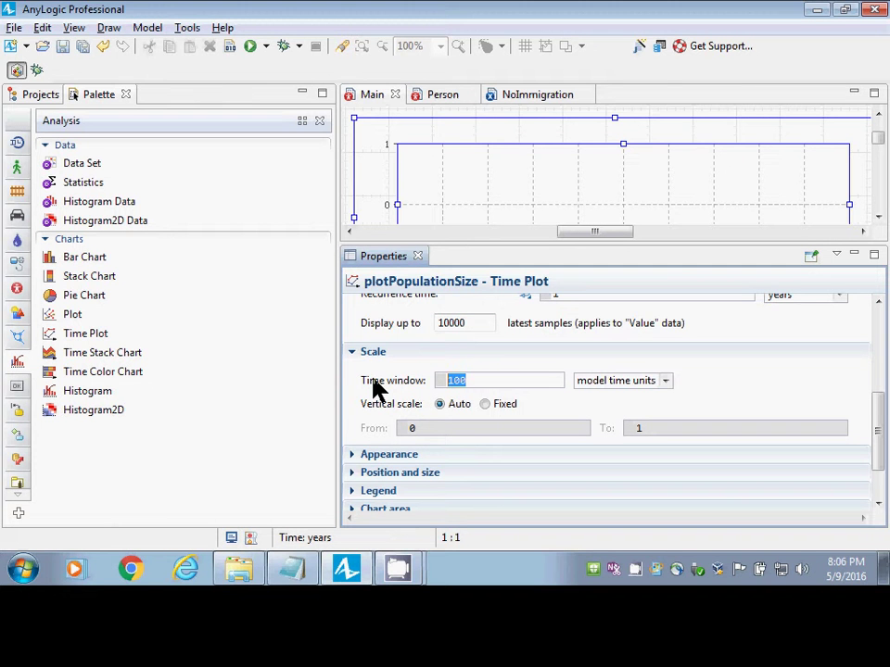
pyautogui.click(470, 330)
pyautogui.moveTo(879, 441); pyautogui.dragTo(880, 318)
pyautogui.scroll(-5, 830, 427)
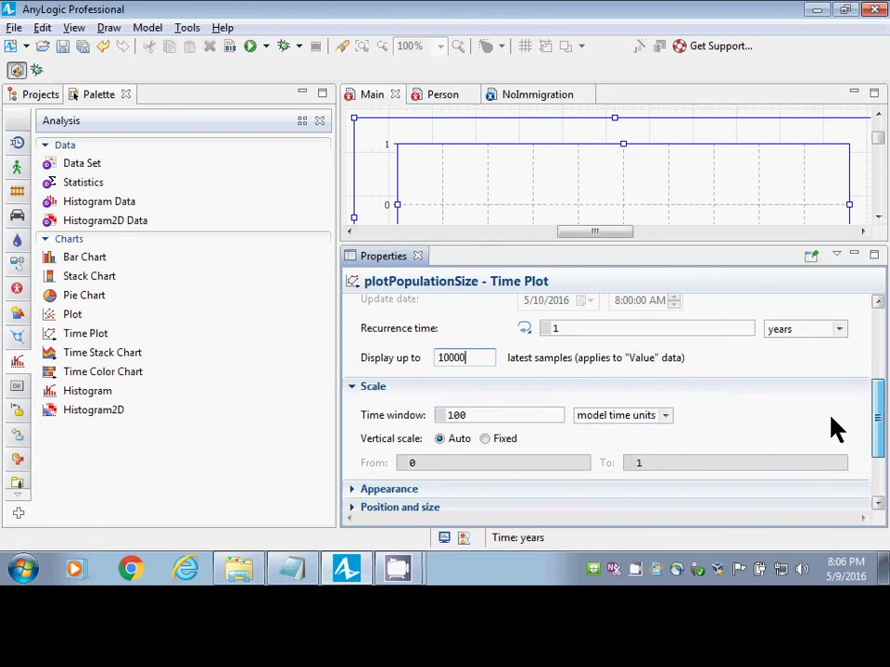
pyautogui.scroll(1, 463, 348)
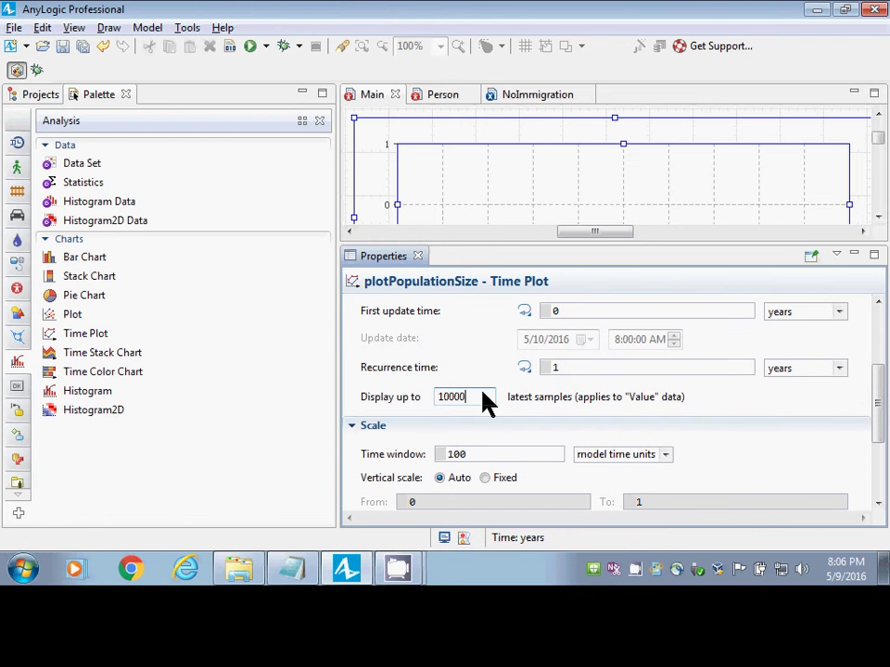
# Add a value data item to the time plot and title it Population Size
pyautogui.moveTo(875, 391); pyautogui.dragTo(879, 335)
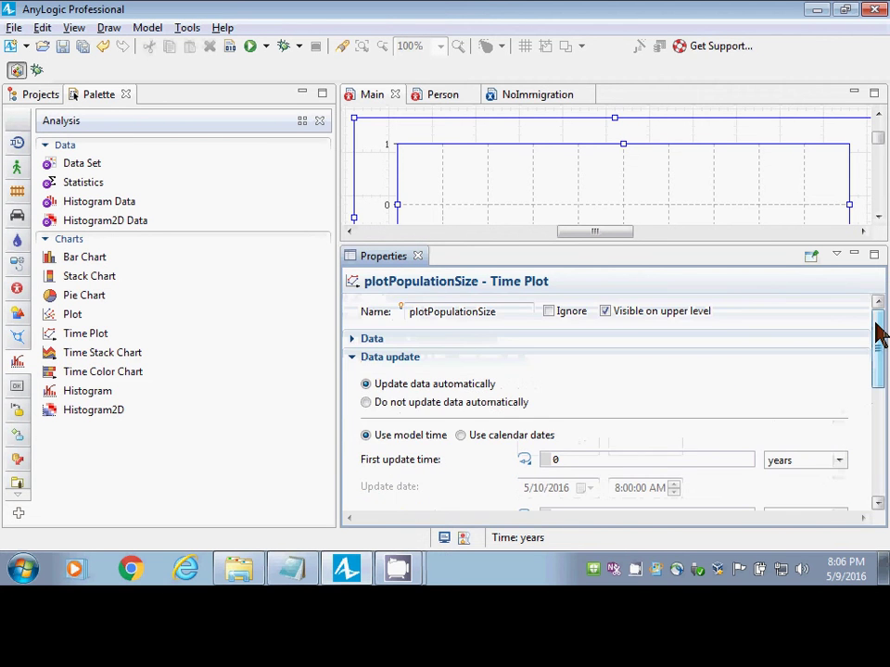
pyautogui.click(352, 339)
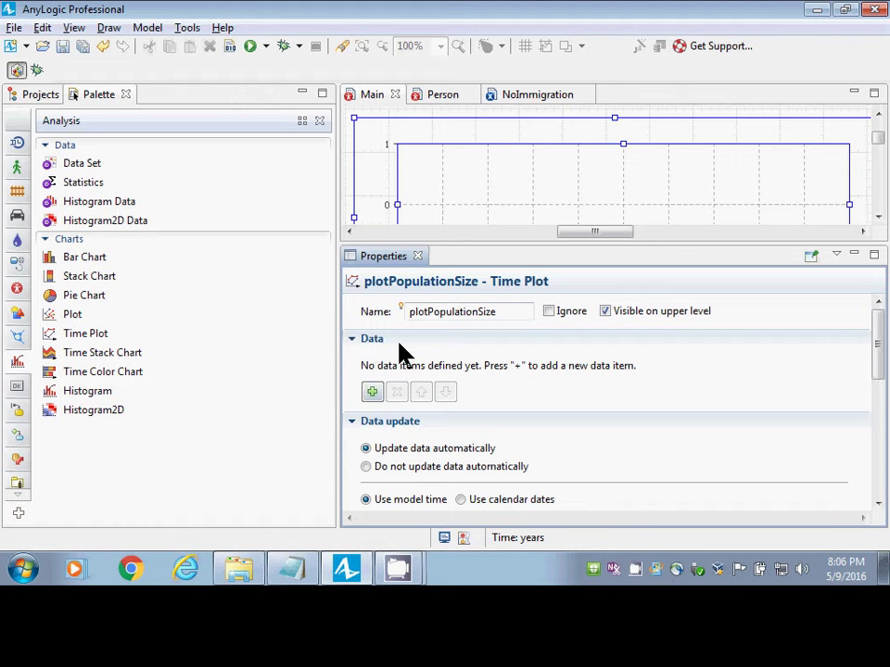
pyautogui.click(369, 393)
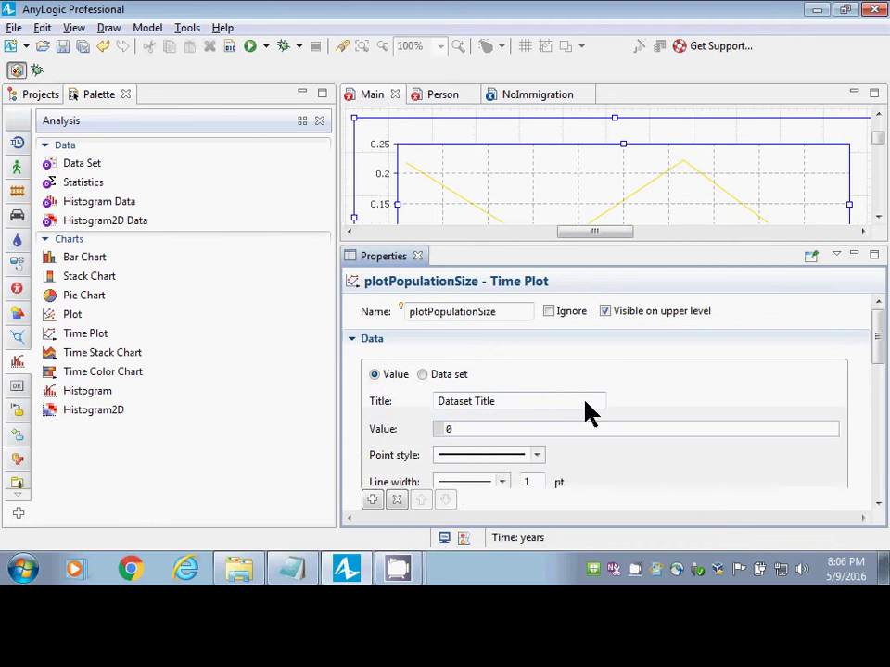
pyautogui.moveTo(560, 402); pyautogui.dragTo(399, 384)
pyautogui.write('P')
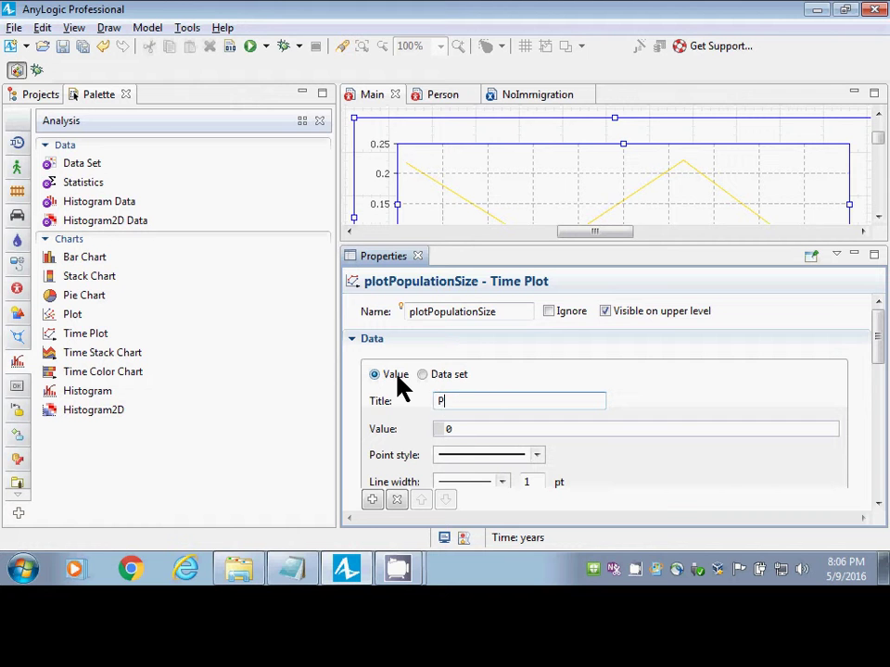
pyautogui.write('opulation Siz')
pyautogui.write('e')
# Set the value expression of the Population Size data item to this.population.size()
pyautogui.press('Tab')
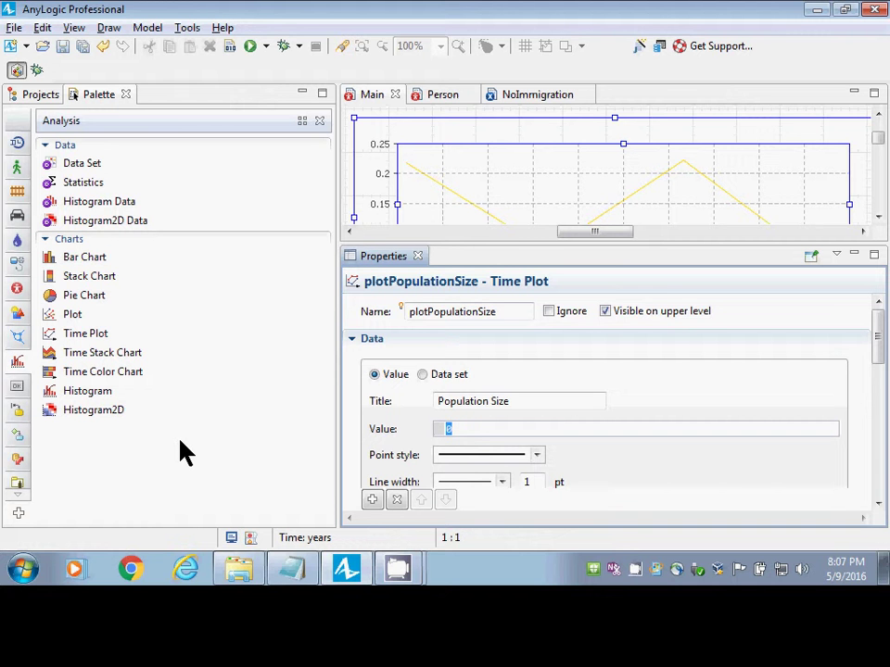
pyautogui.write('this.popu')
pyautogui.hotkey('ctrl', 'space')
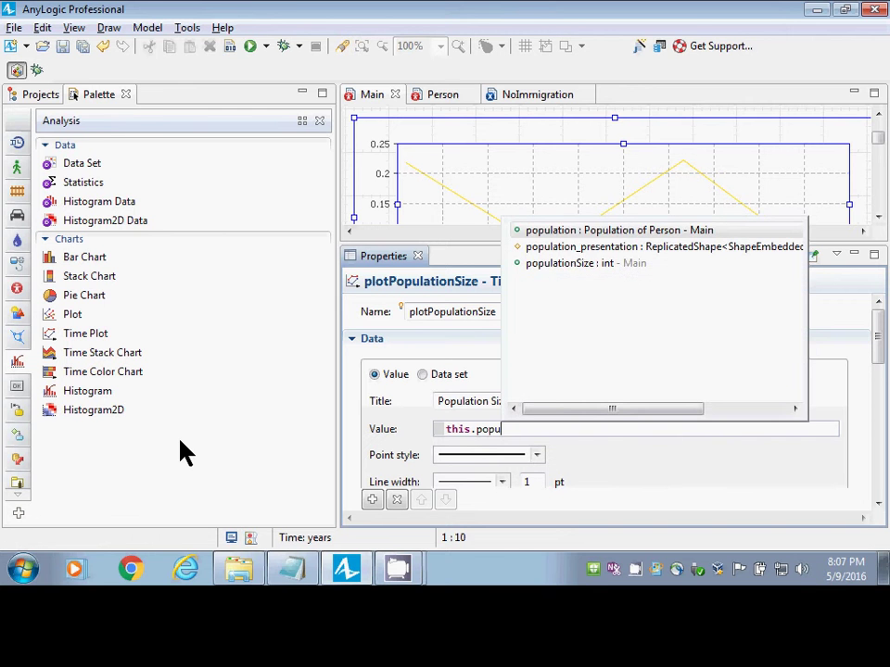
pyautogui.press('Return')
pyautogui.write('.si')
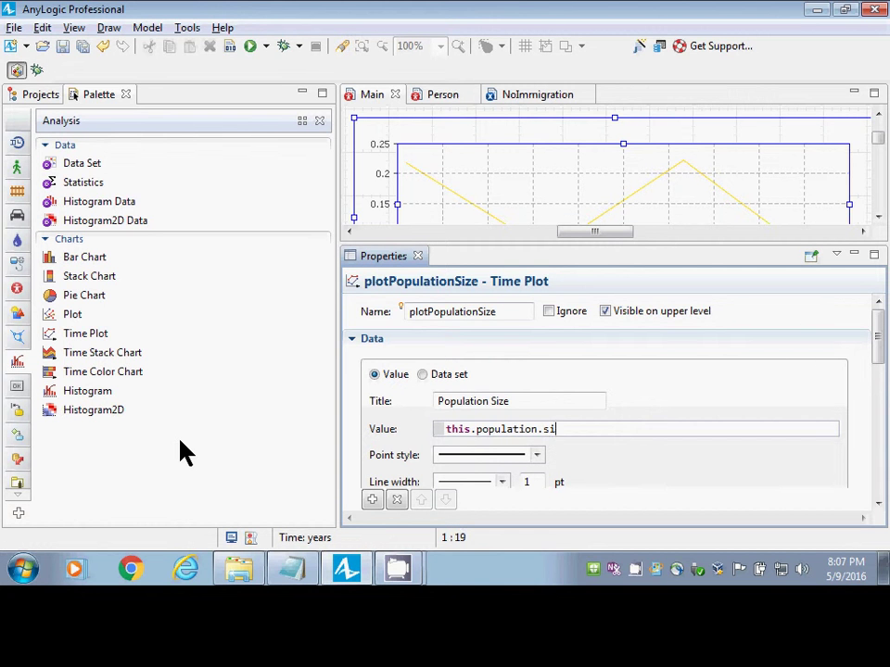
pyautogui.write('ze()')
pyautogui.hotkey('ctrl', 'a')
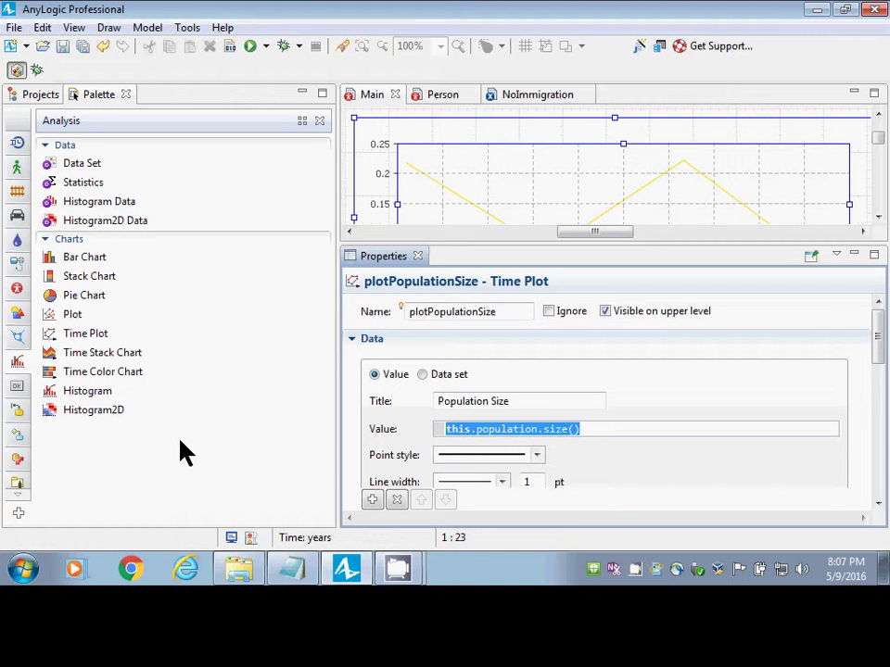
pyautogui.press('Right')
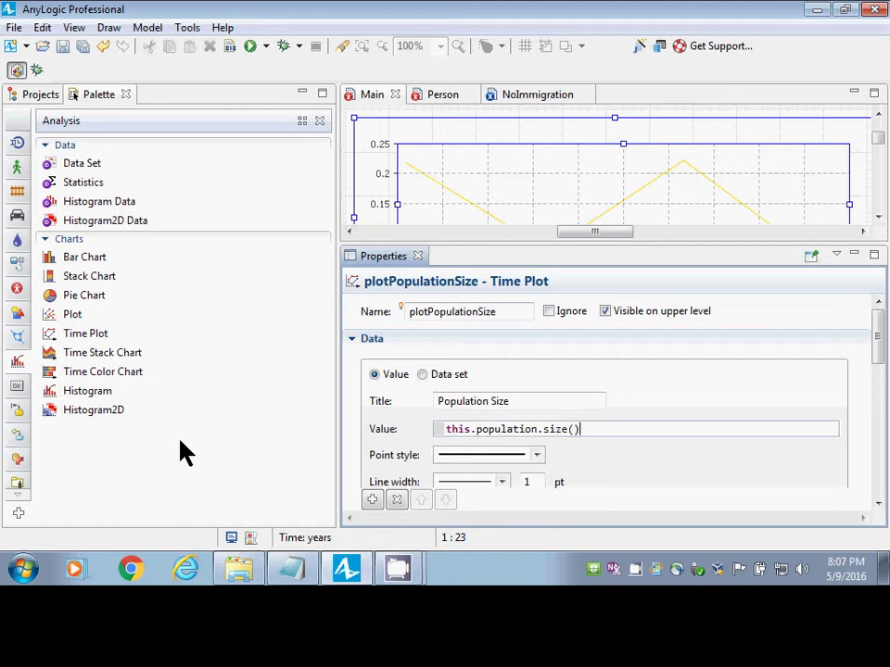
# Copy the value expression over the text in the untitled Notepad document and return to AnyLogic
pyautogui.hotkey('ctrl', 'a')
pyautogui.hotkey('ctrl', 'c')
pyautogui.hotkey('alt', 'Tab')
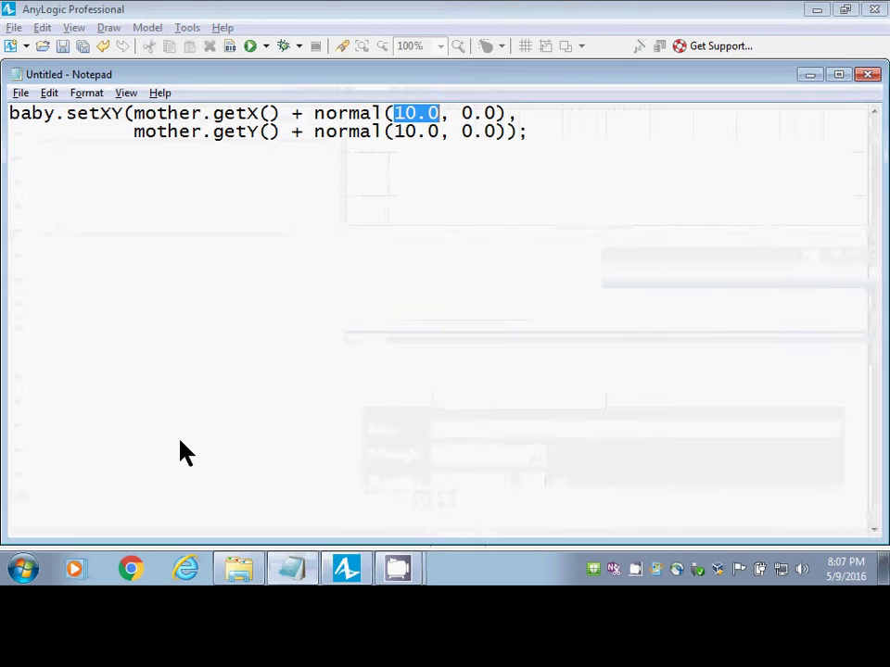
pyautogui.hotkey('ctrl', 'End')
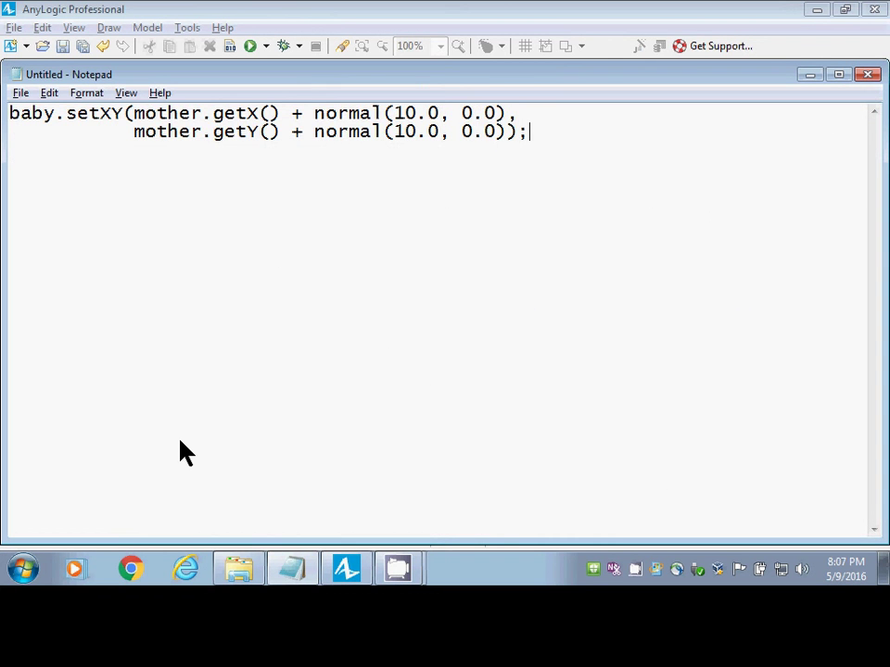
pyautogui.hotkey('ctrl', 'a')
pyautogui.hotkey('ctrl', 'v')
pyautogui.hotkey('alt', 'Tab')
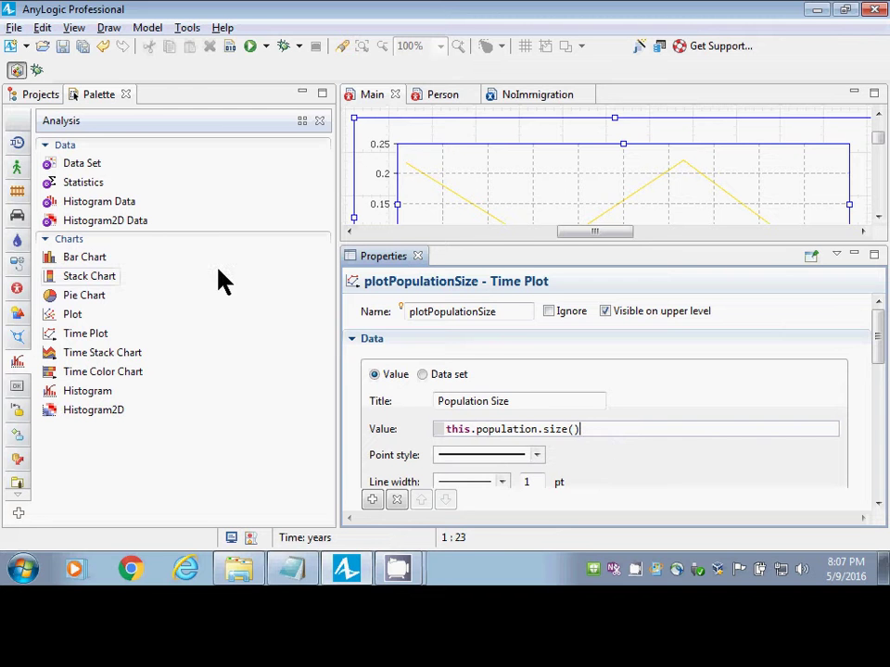
# Run the NoImmigration experiment and bring the population size plot into view in the simulation window
pyautogui.click(39, 94)
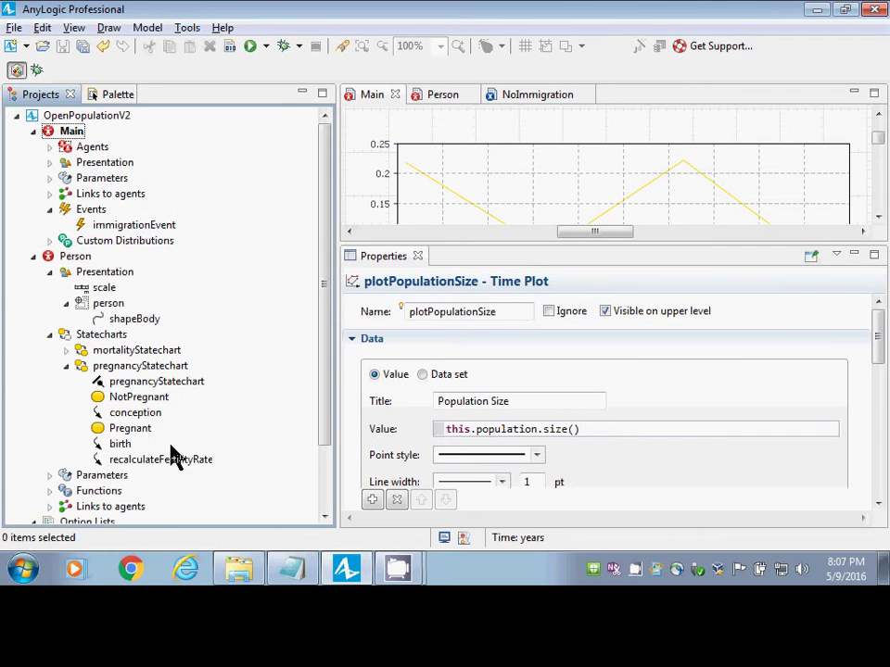
pyautogui.scroll(-2, 321, 484)
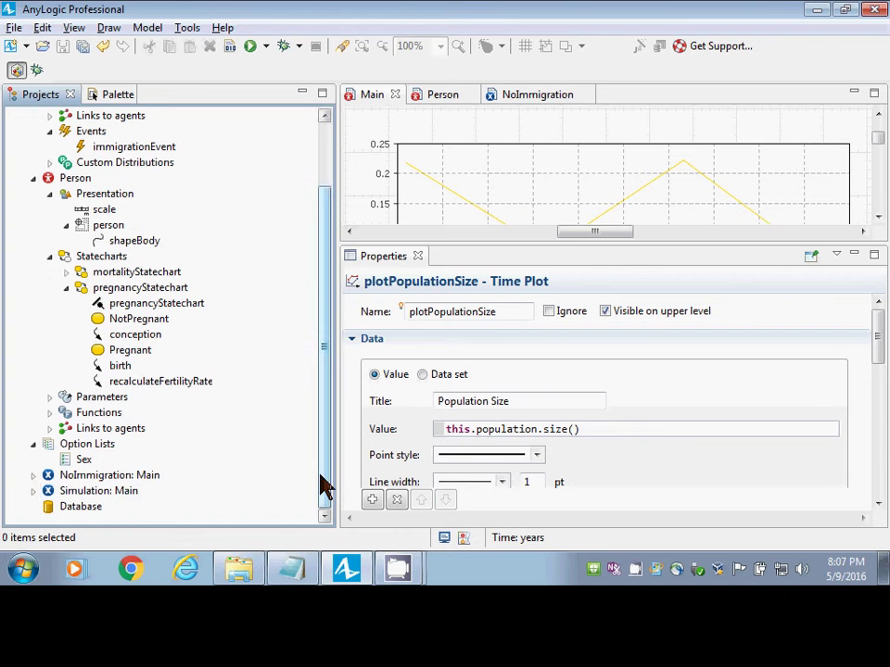
pyautogui.rightClick(104, 479)
pyautogui.click(148, 439)
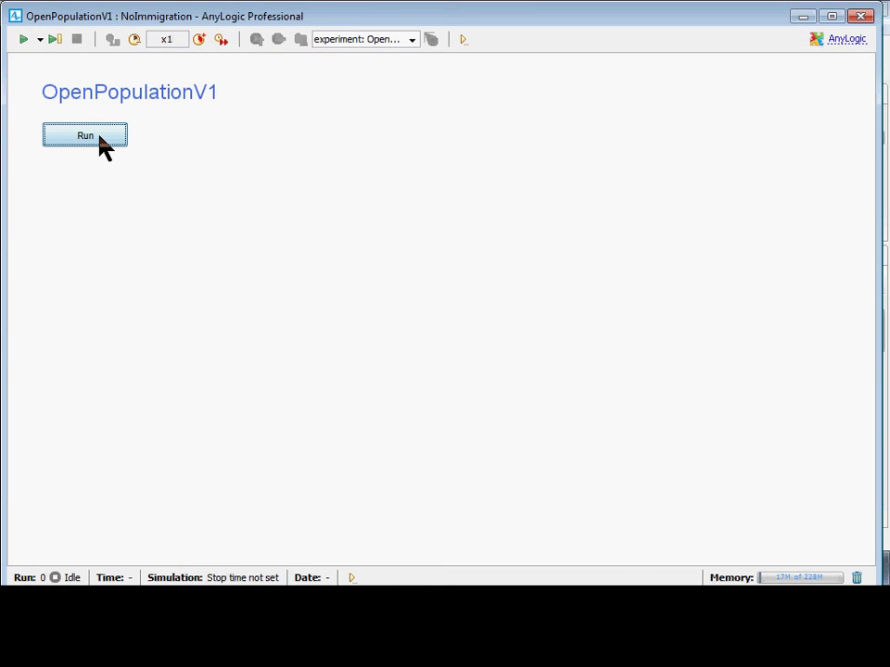
pyautogui.click(92, 136)
pyautogui.moveTo(339, 157); pyautogui.dragTo(379, 421)
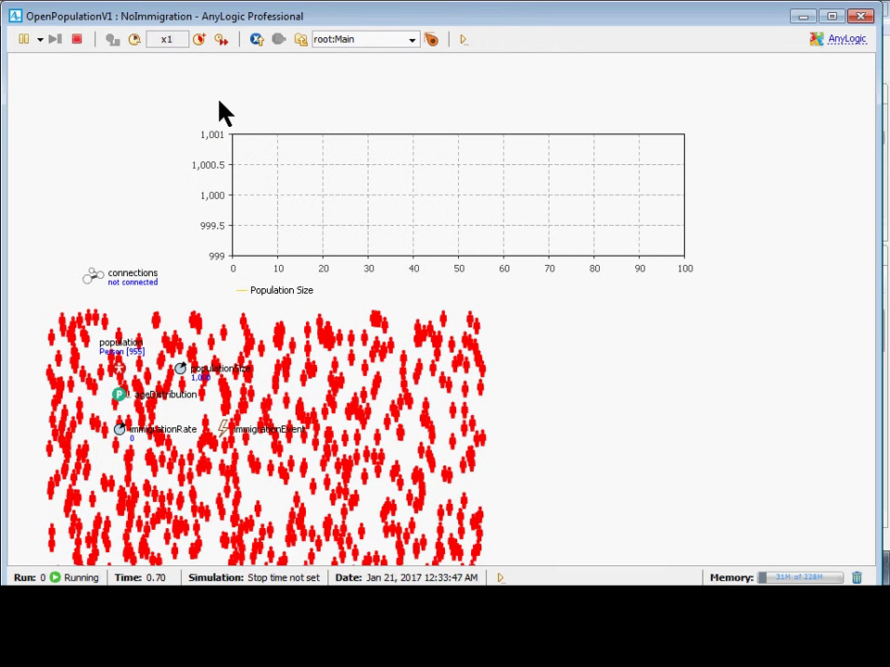
# Speed the running simulation up to x50 and watch the population size curve develop
pyautogui.click(199, 40)
pyautogui.click(200, 40)
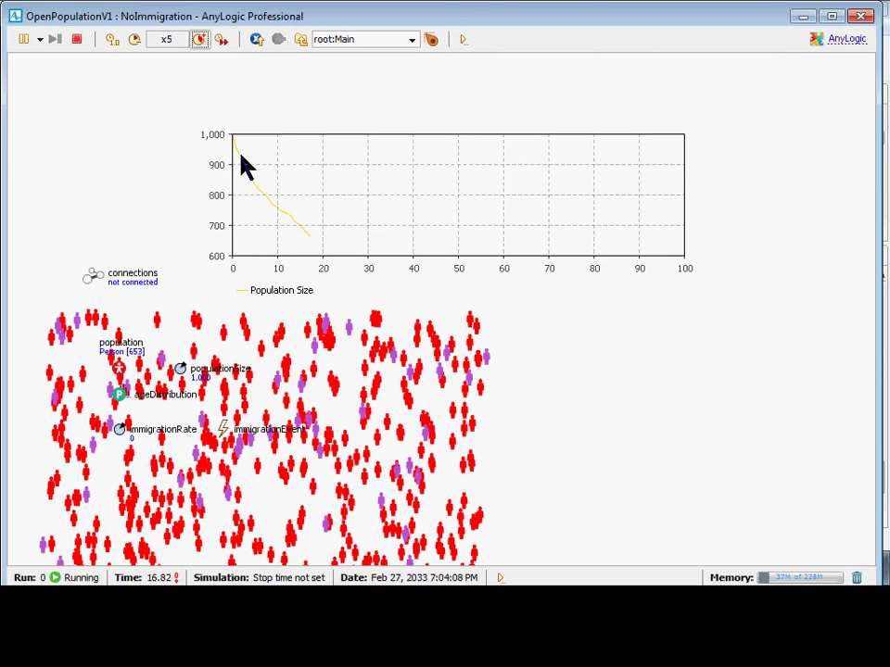
pyautogui.click(199, 39)
pyautogui.click(199, 39)
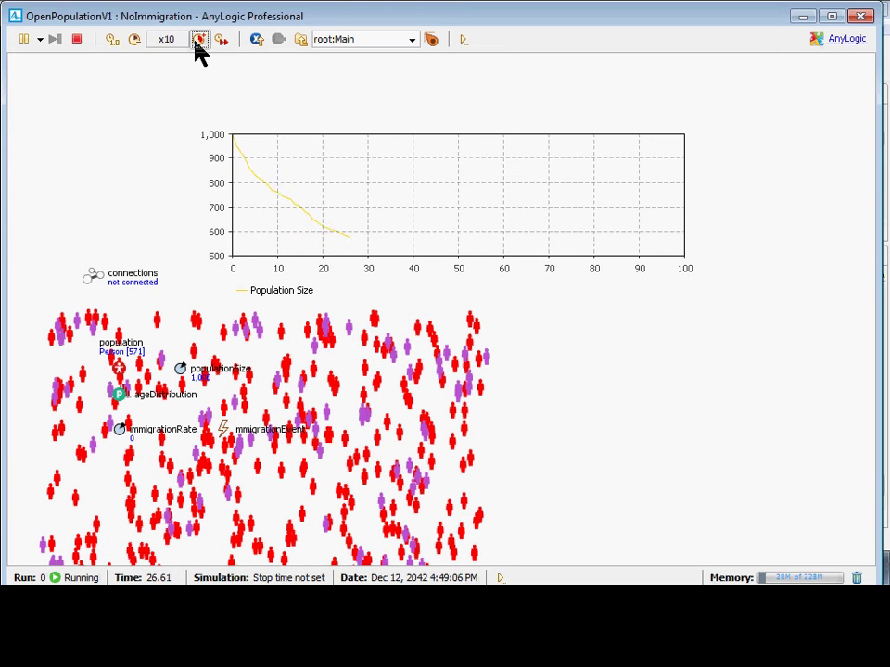
pyautogui.click(198, 40)
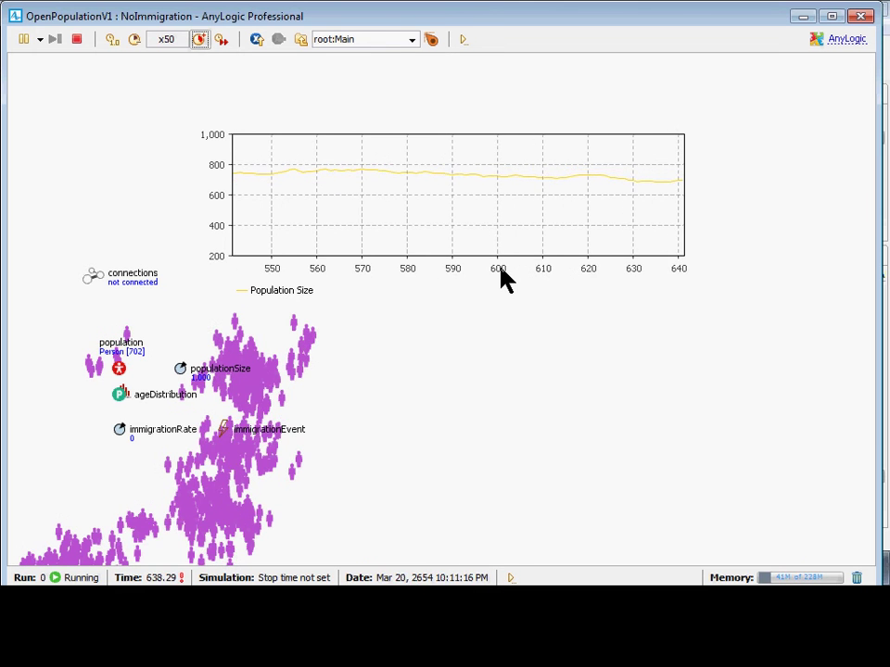
# Raise the simulation speed to x500, pause the run to inspect the plot, and close the simulation window
pyautogui.click(200, 41)
pyautogui.click(200, 40)
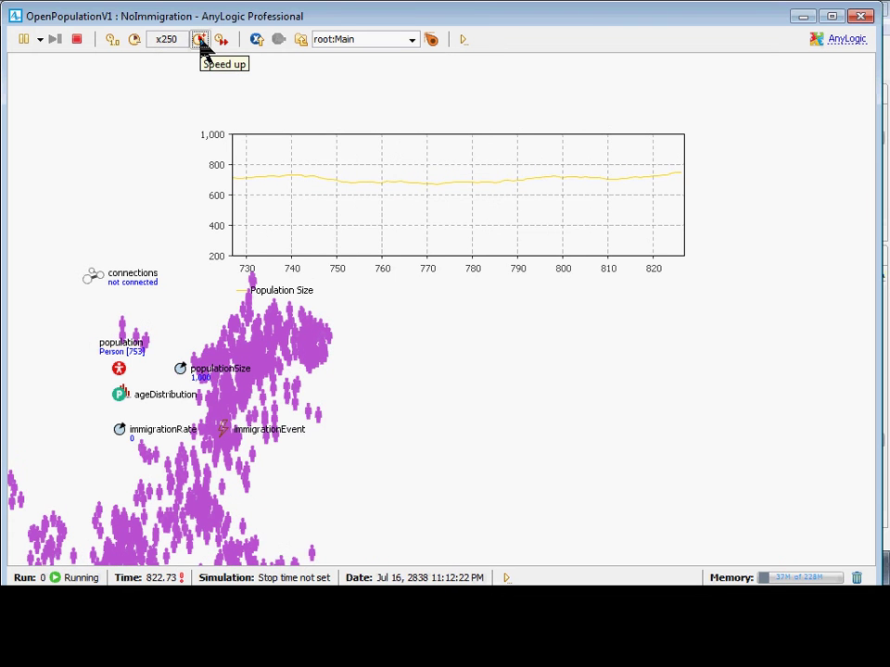
pyautogui.click(201, 41)
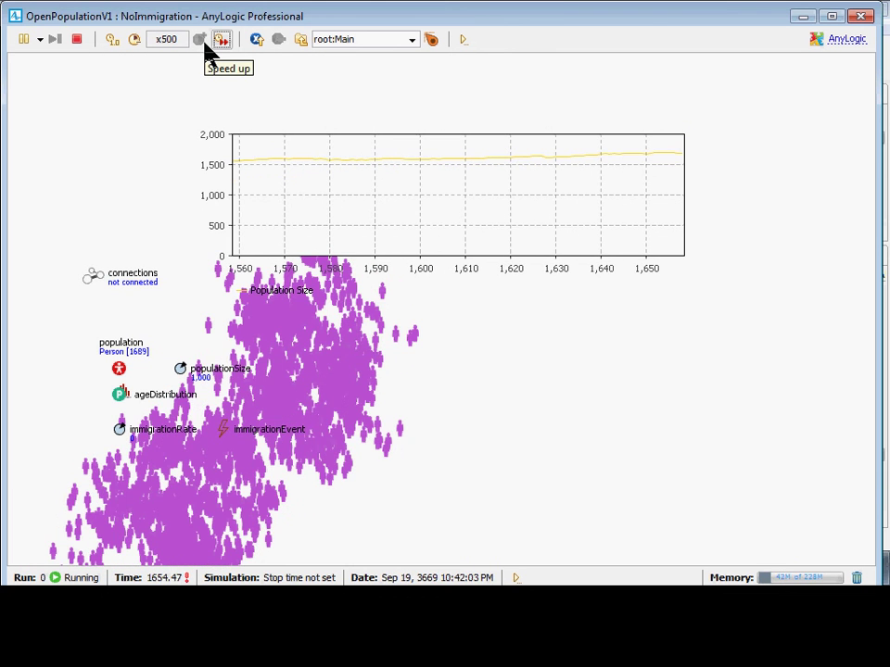
pyautogui.click(21, 40)
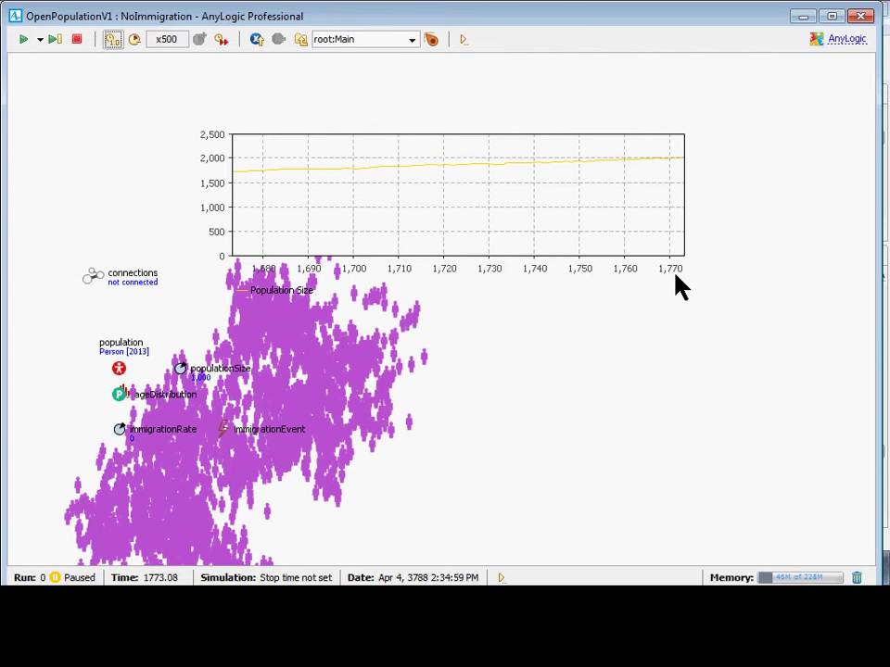
pyautogui.click(866, 19)
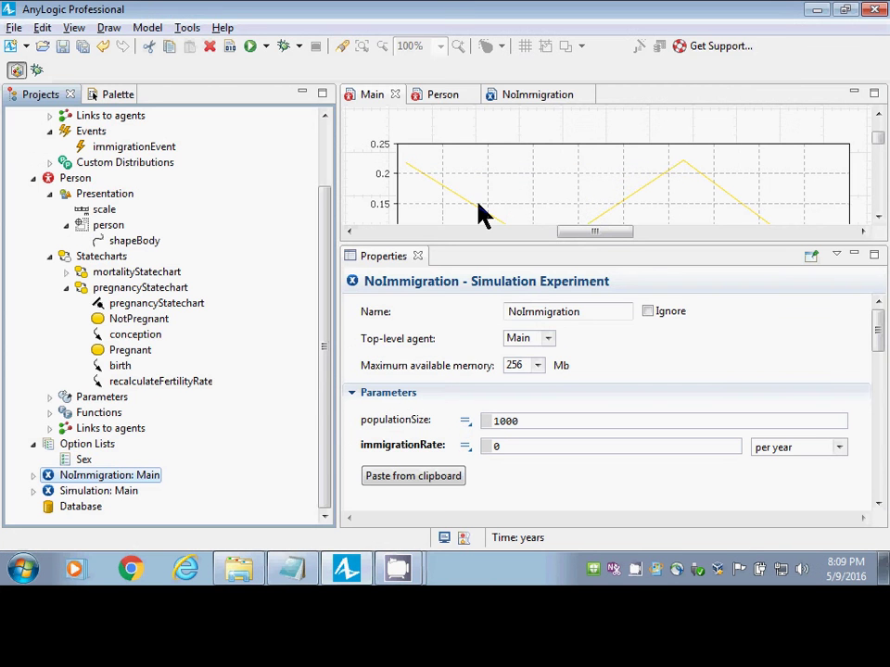
# Set the population size plot's time window to 500 model time units
pyautogui.click(453, 220)
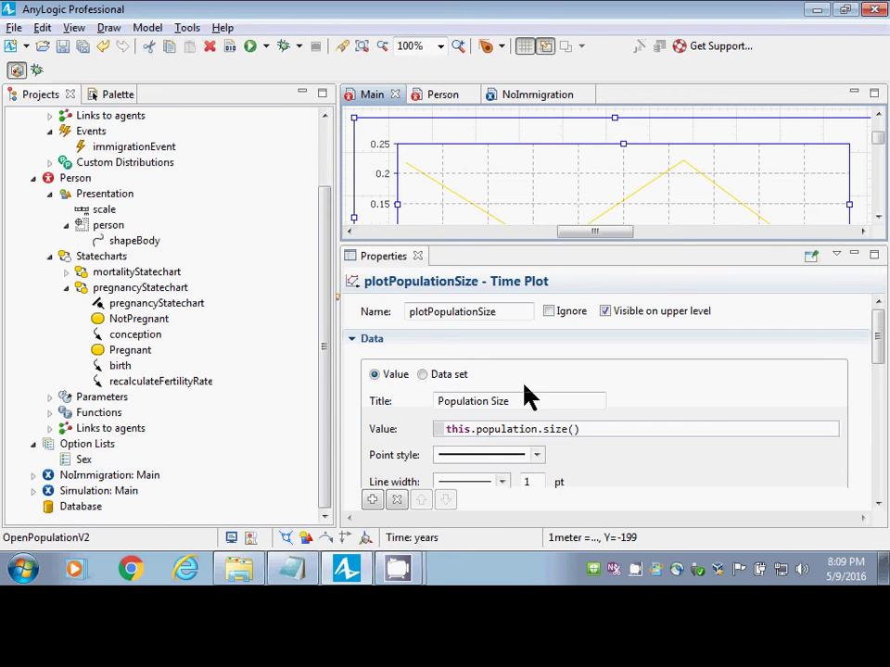
pyautogui.moveTo(875, 348); pyautogui.dragTo(880, 438)
pyautogui.click(477, 443)
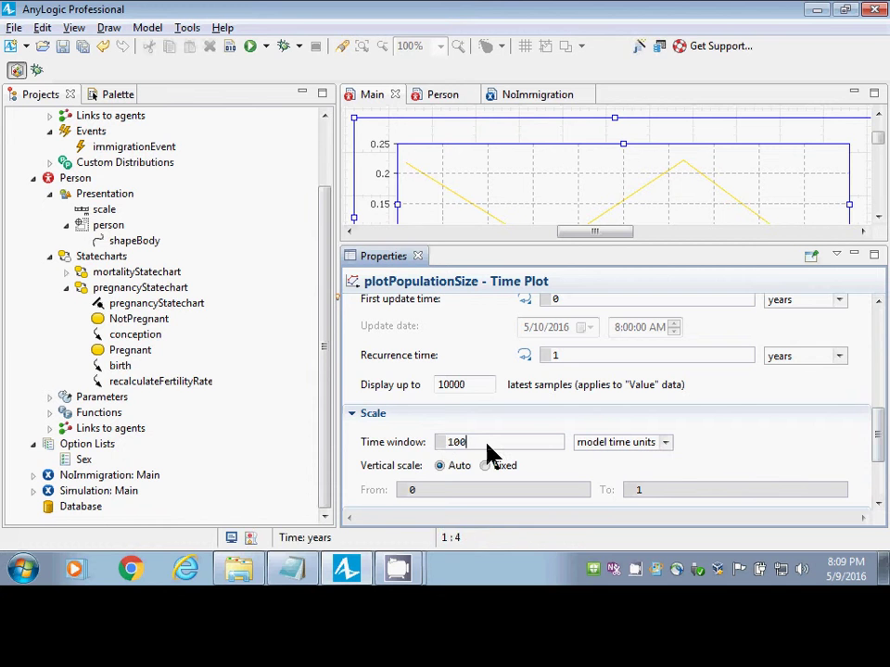
pyautogui.press('Left')
pyautogui.press('Left')
pyautogui.hotkey('shift', 'Left')
pyautogui.write('5')
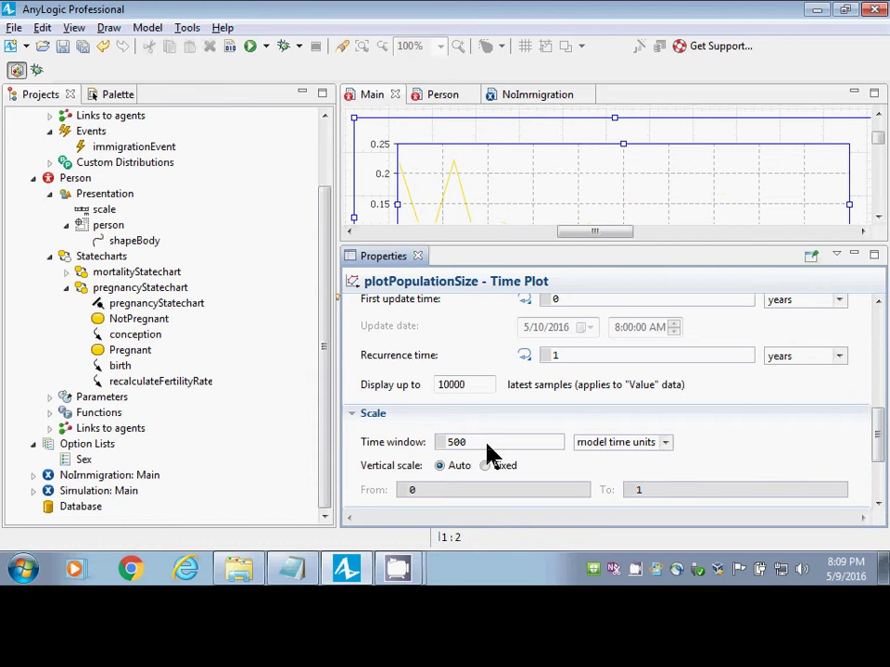
# Run the NoImmigration experiment again at x5 speed with the whole population size plot in view
pyautogui.rightClick(93, 476)
pyautogui.click(129, 436)
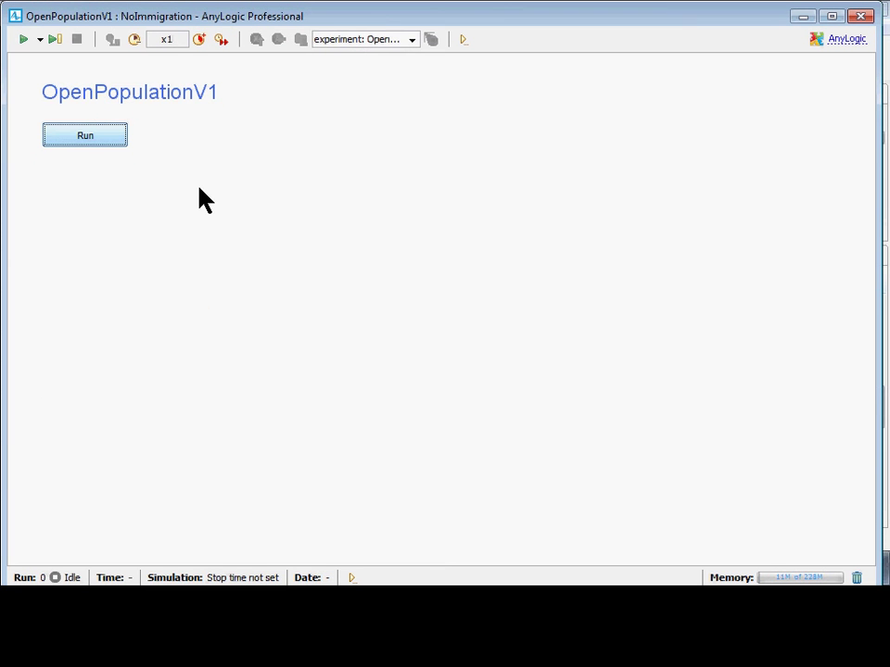
pyautogui.click(107, 139)
pyautogui.click(198, 42)
pyautogui.click(198, 42)
pyautogui.moveTo(447, 129); pyautogui.dragTo(449, 461)
# Accelerate the rerun simulation to x500 and watch the population size over the 500-unit time window
pyautogui.click(199, 41)
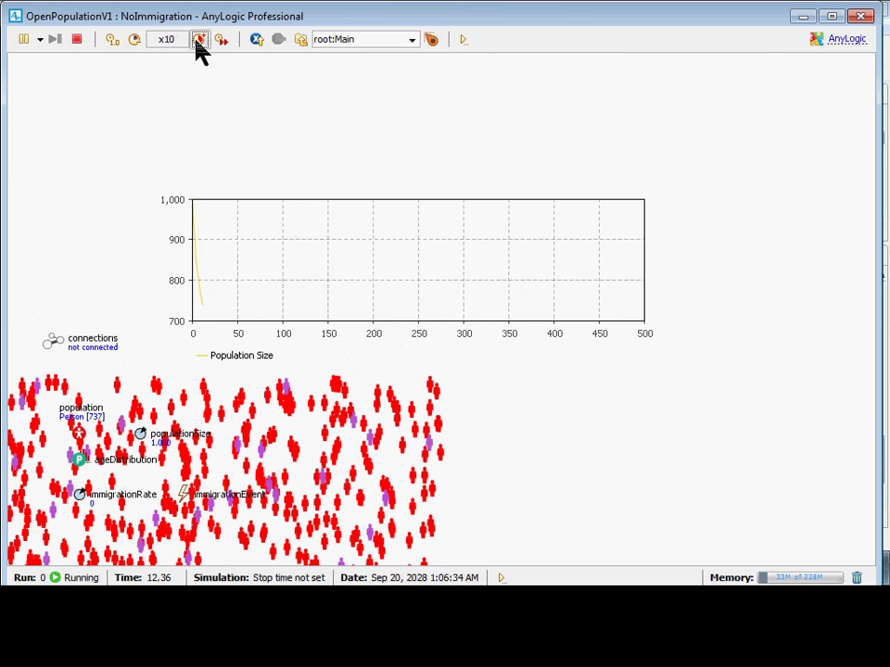
pyautogui.click(199, 42)
pyautogui.click(198, 41)
pyautogui.click(197, 41)
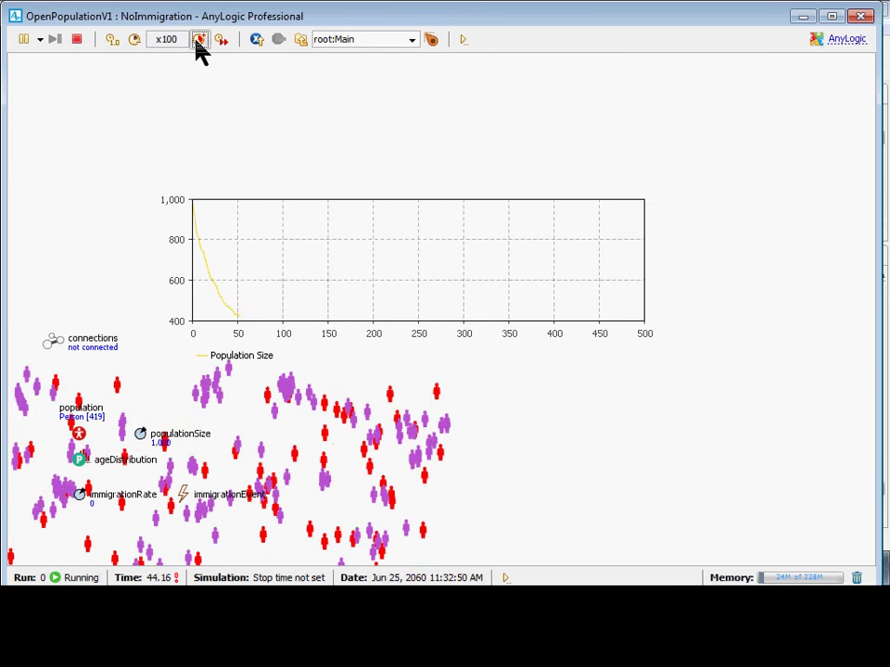
pyautogui.click(197, 41)
pyautogui.click(197, 42)
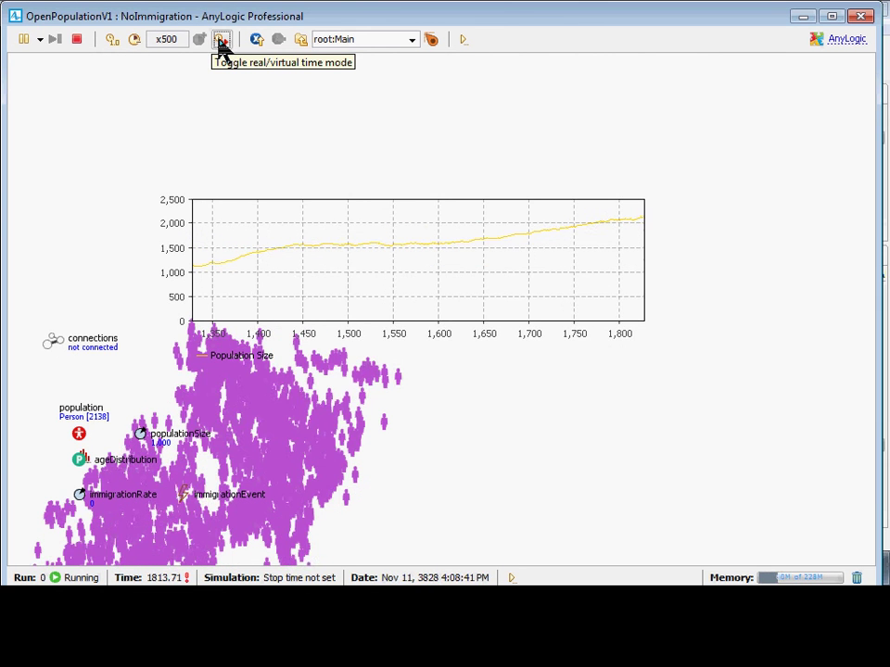
# Run the simulation in virtual time mode, return it to real time mode, and close the simulation window
pyautogui.click(220, 41)
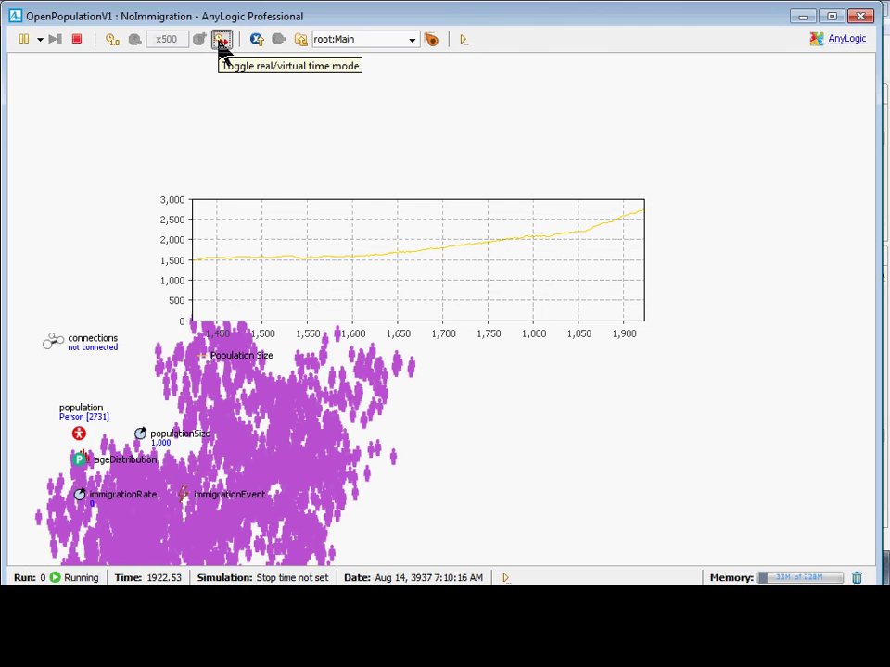
pyautogui.click(221, 42)
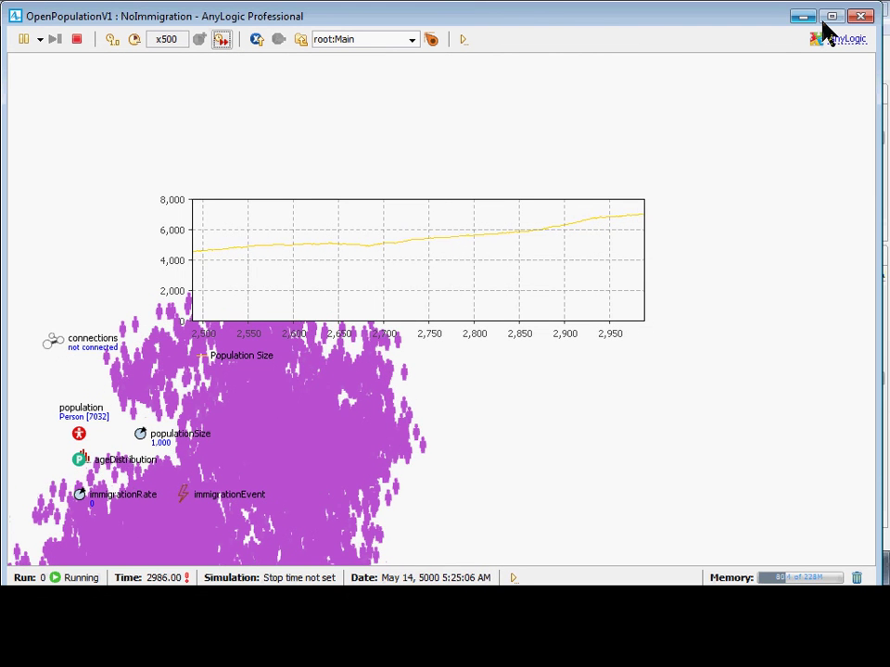
pyautogui.click(861, 16)
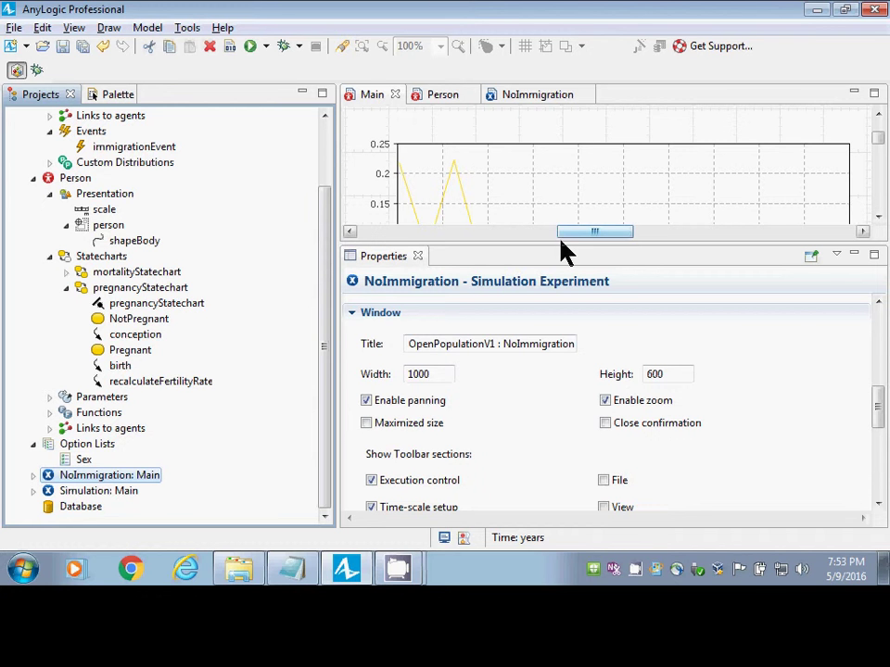
# Enlarge the Main canvas area and add a Histogram Data object named ageHistogramData beside the time plot
pyautogui.moveTo(561, 253); pyautogui.dragTo(720, 405)
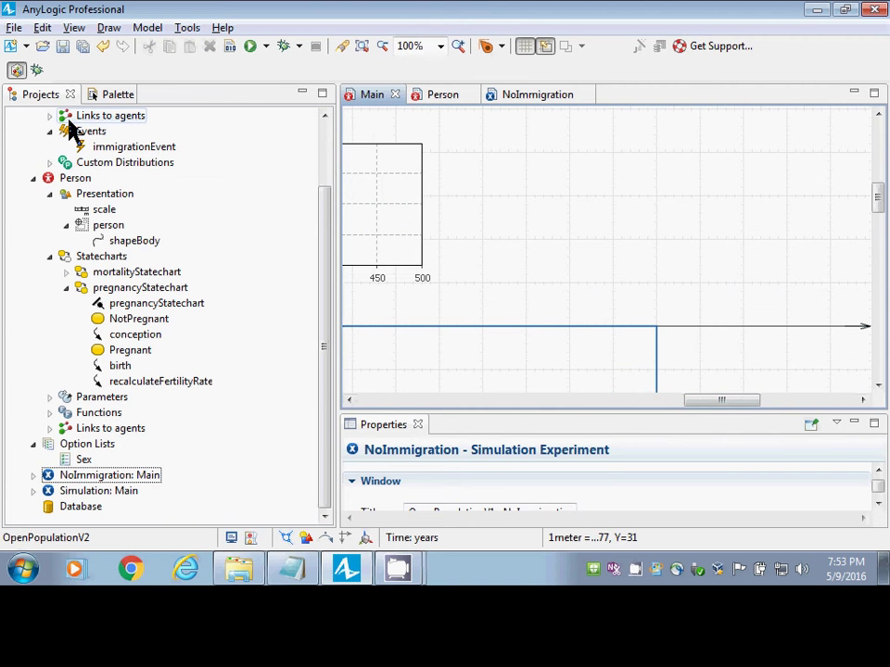
pyautogui.click(107, 96)
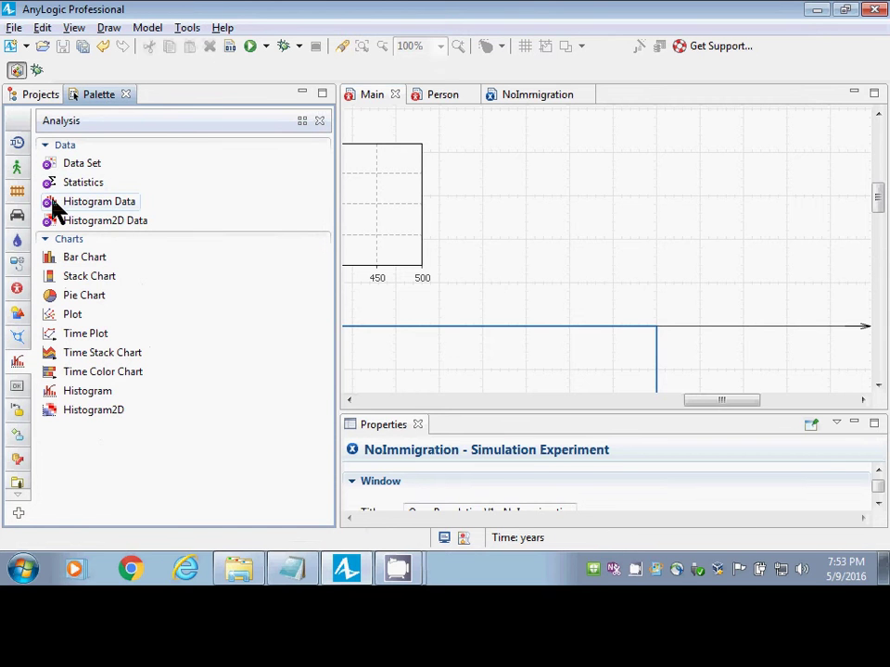
pyautogui.moveTo(55, 209); pyautogui.dragTo(490, 191)
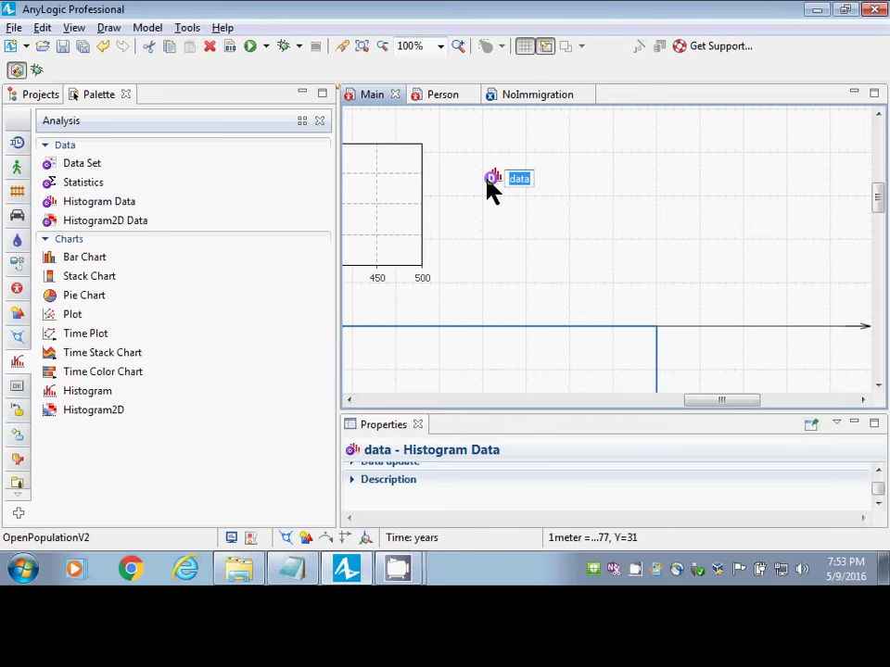
pyautogui.write('ageHistogramData')
pyautogui.press('Return')
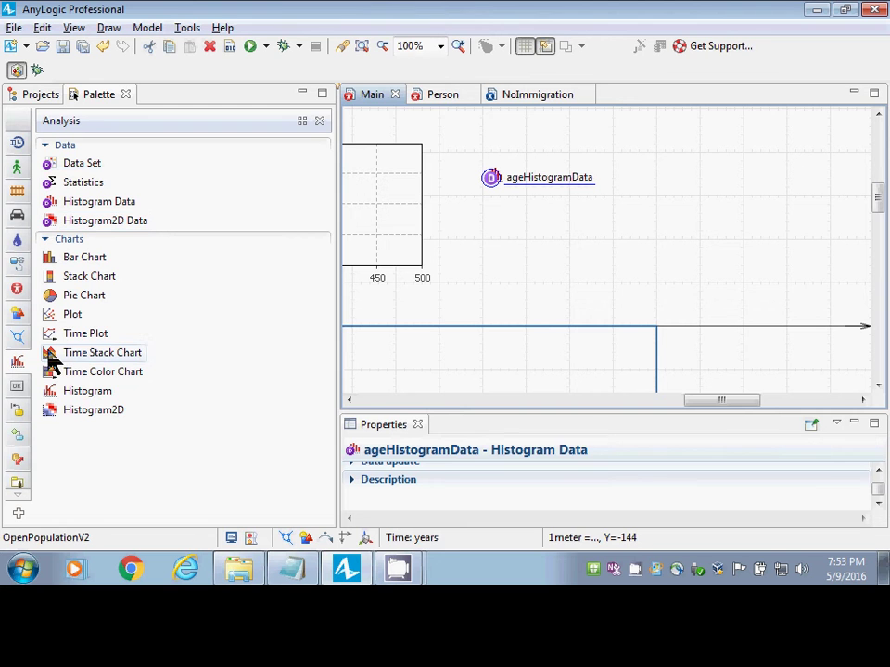
# Add a Histogram chart beside the ageHistogramData object on Main and stretch it much wider and slightly taller, down to the horizontal axis
pyautogui.moveTo(54, 394); pyautogui.dragTo(611, 144)
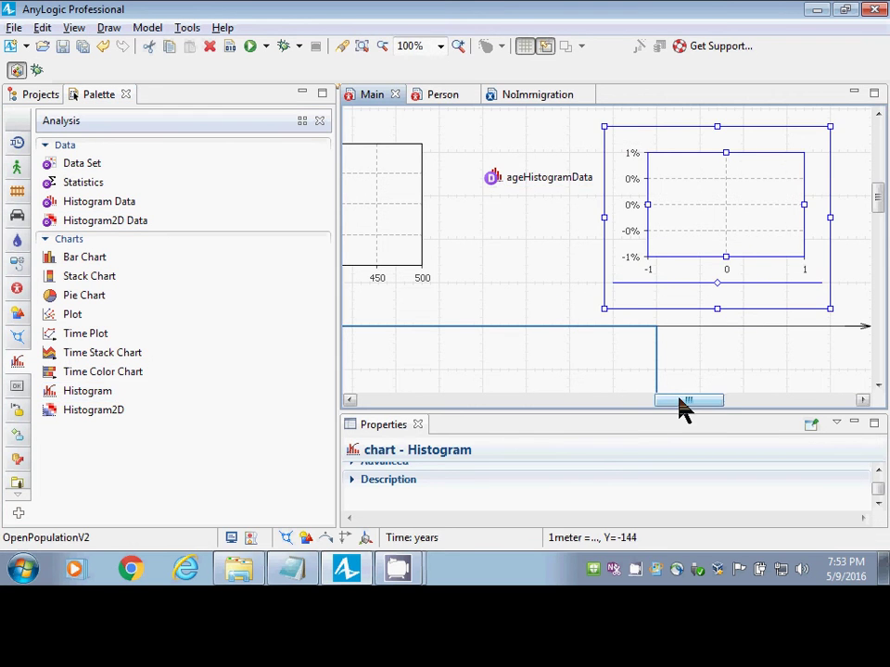
pyautogui.moveTo(679, 400); pyautogui.dragTo(769, 399)
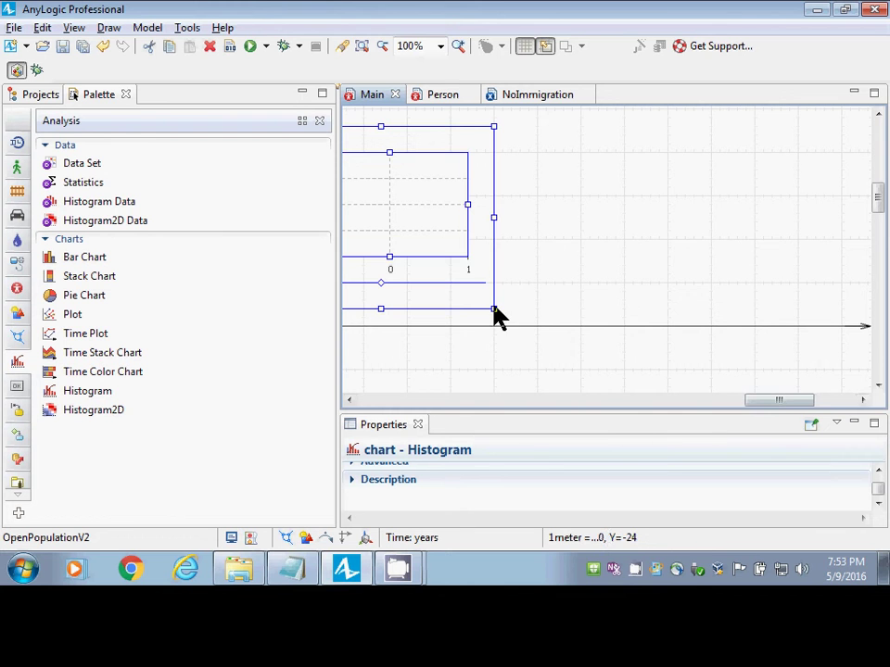
pyautogui.moveTo(494, 309); pyautogui.dragTo(880, 344)
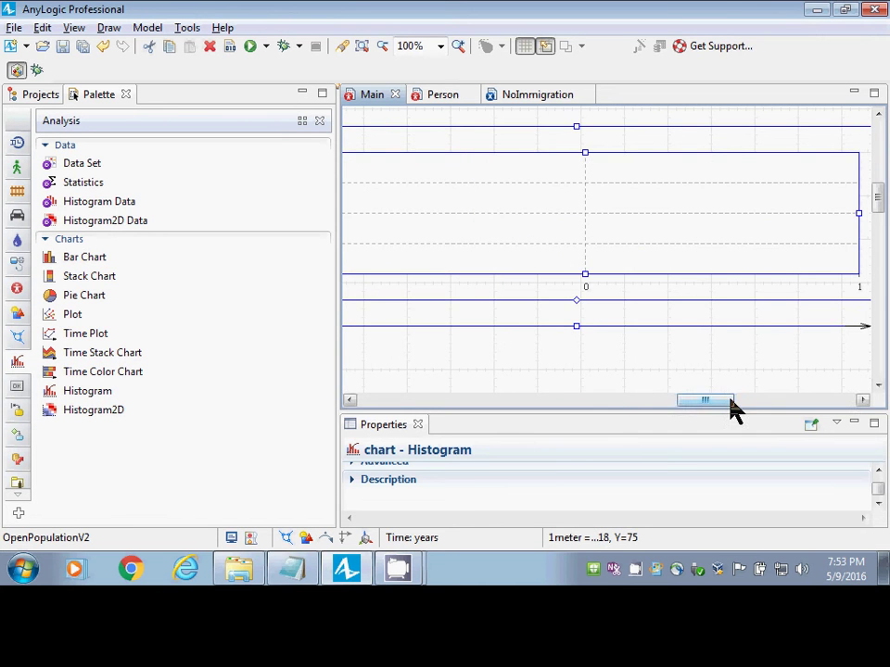
pyautogui.moveTo(730, 405); pyautogui.dragTo(609, 407)
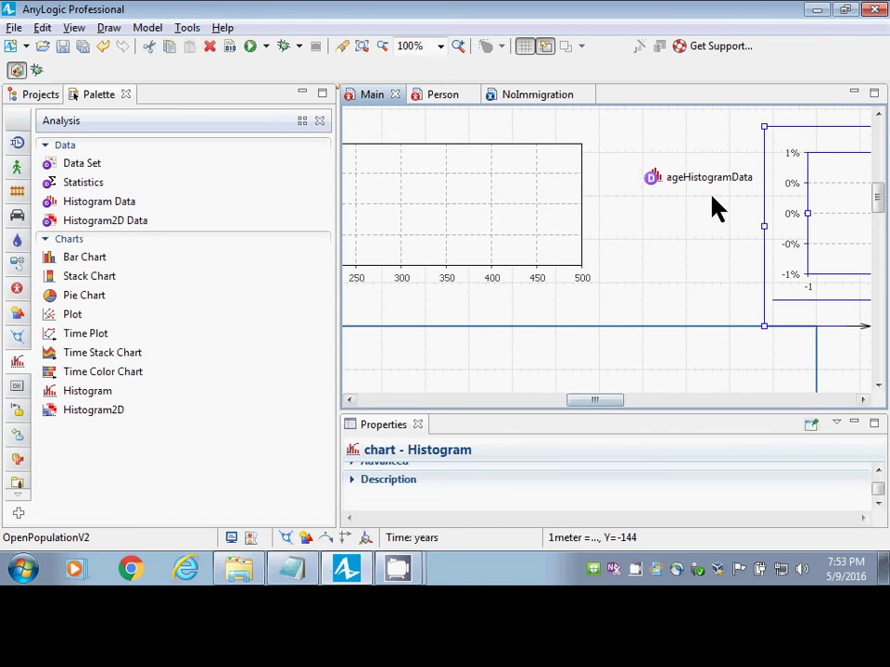
# Enlarge the properties area and rename the new histogram chart ageHistogram
pyautogui.click(653, 182)
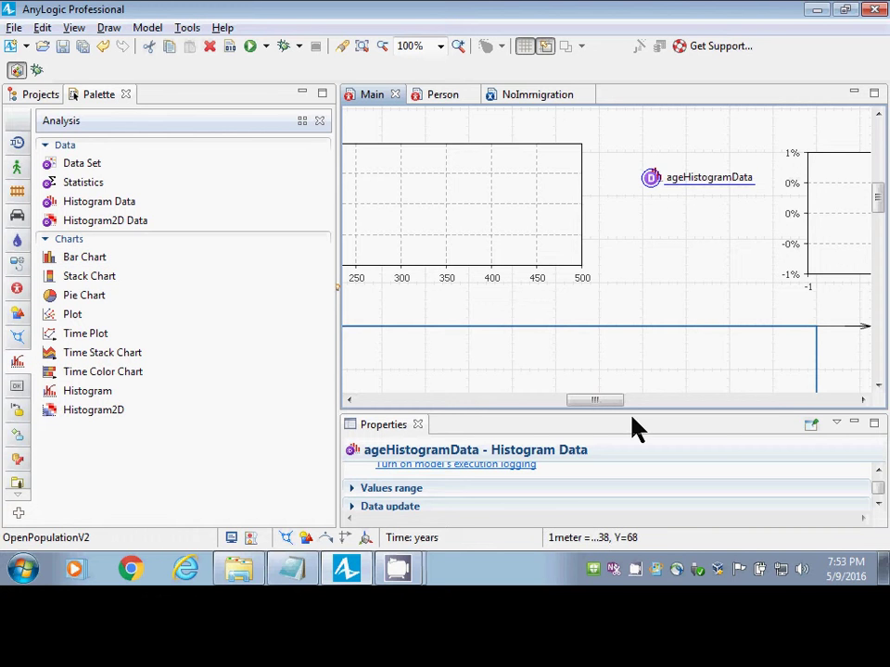
pyautogui.moveTo(509, 410); pyautogui.dragTo(510, 238)
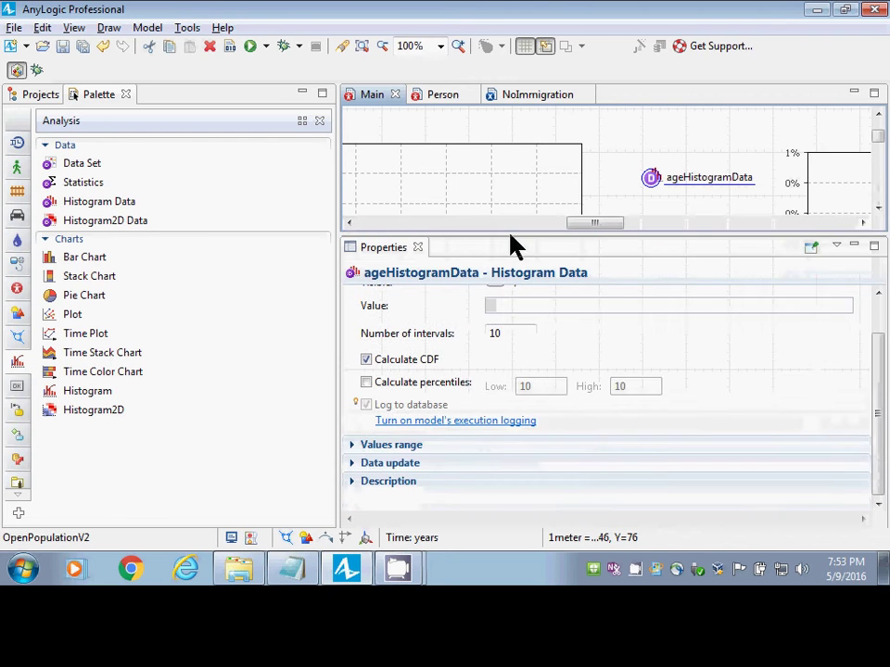
pyautogui.moveTo(883, 436); pyautogui.dragTo(879, 337)
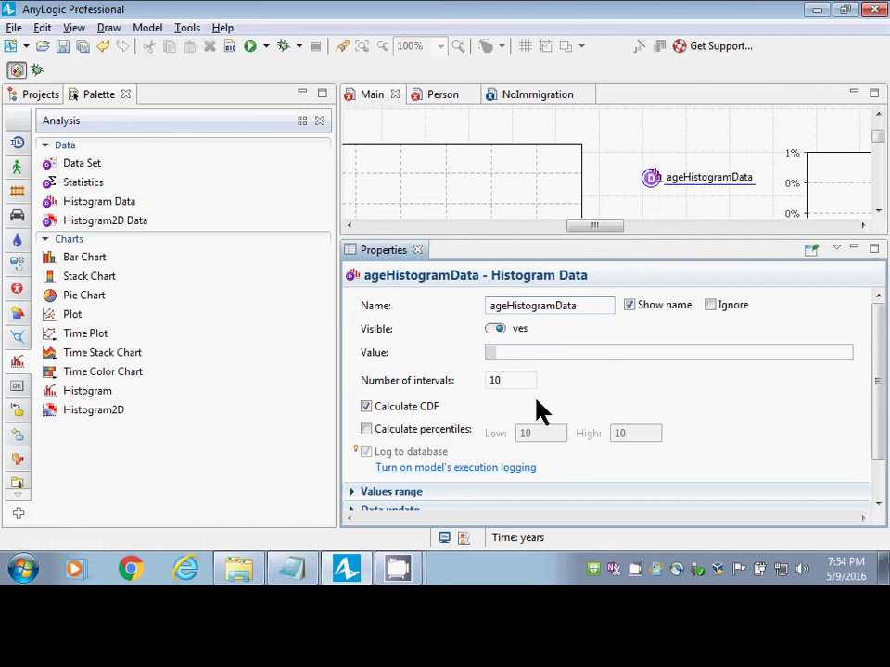
pyautogui.click(823, 206)
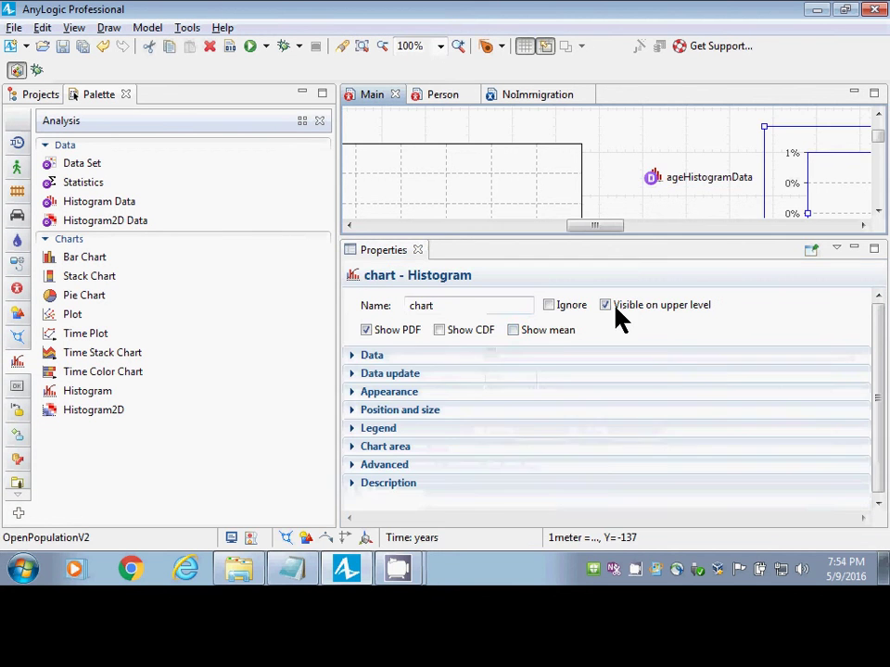
pyautogui.click(361, 311)
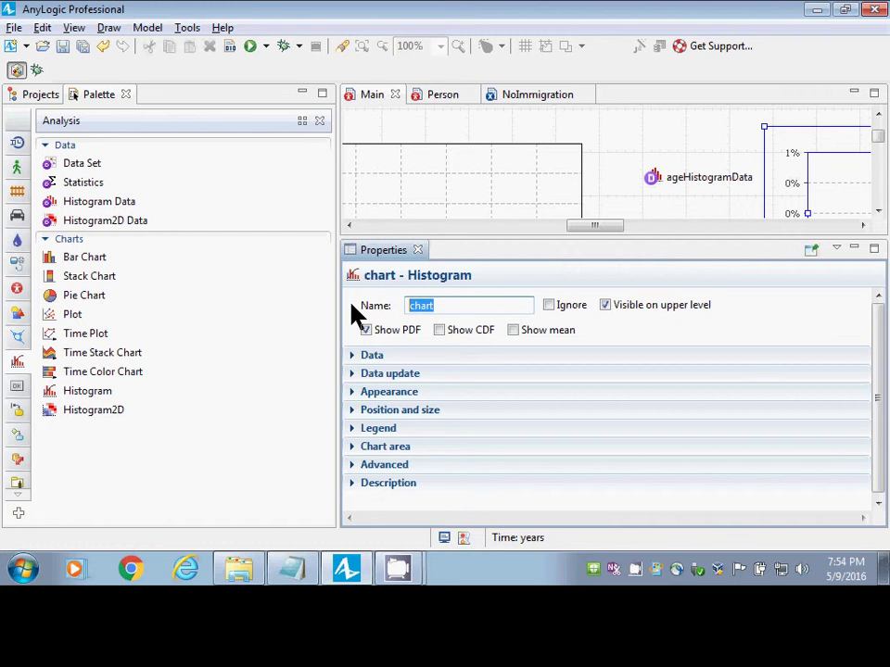
pyautogui.write('ageHistogram')
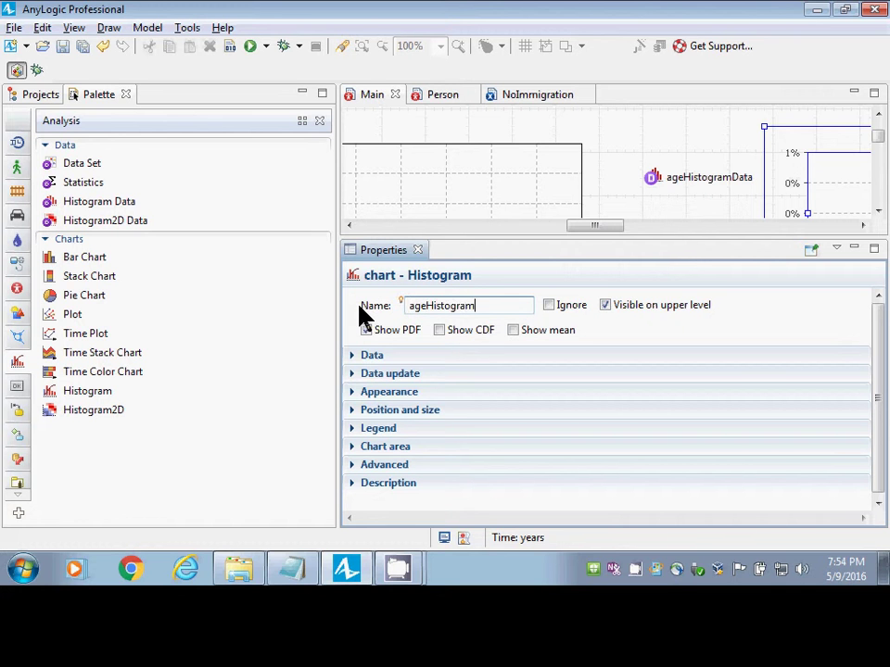
pyautogui.press('Return')
# Add a histogram data item titled "Age Distribution" to the ageHistogram chart
pyautogui.click(354, 354)
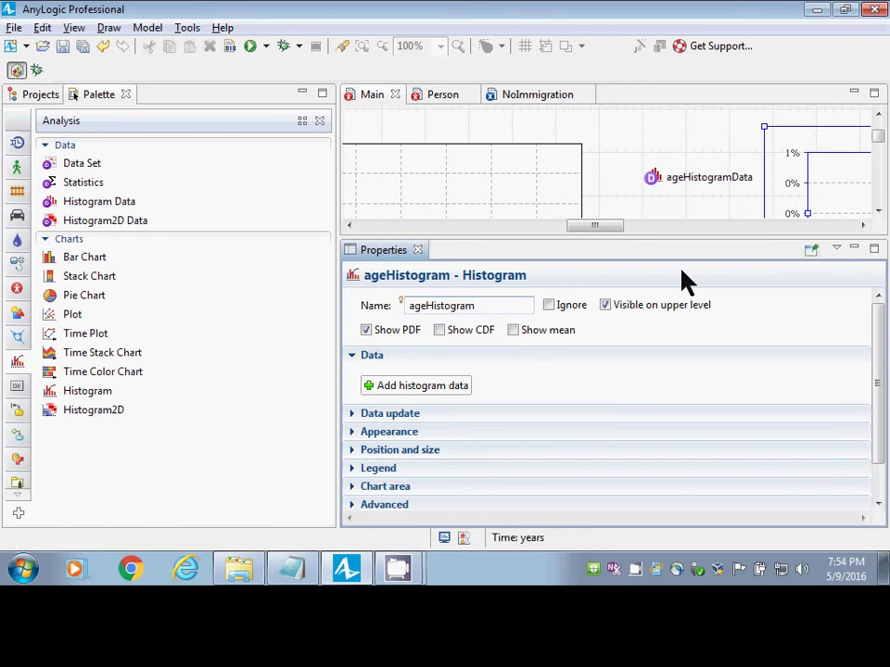
pyautogui.click(794, 185)
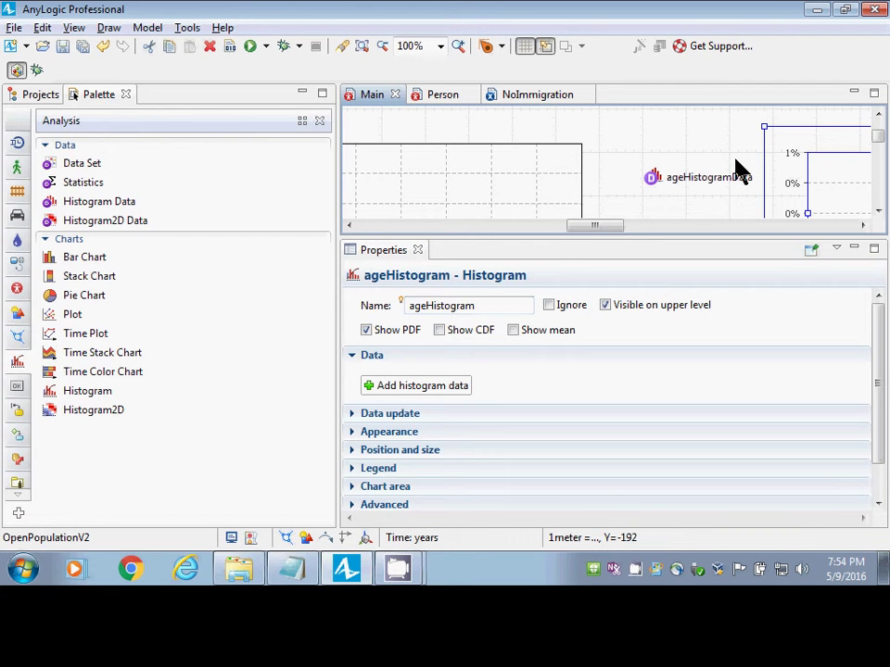
pyautogui.click(421, 387)
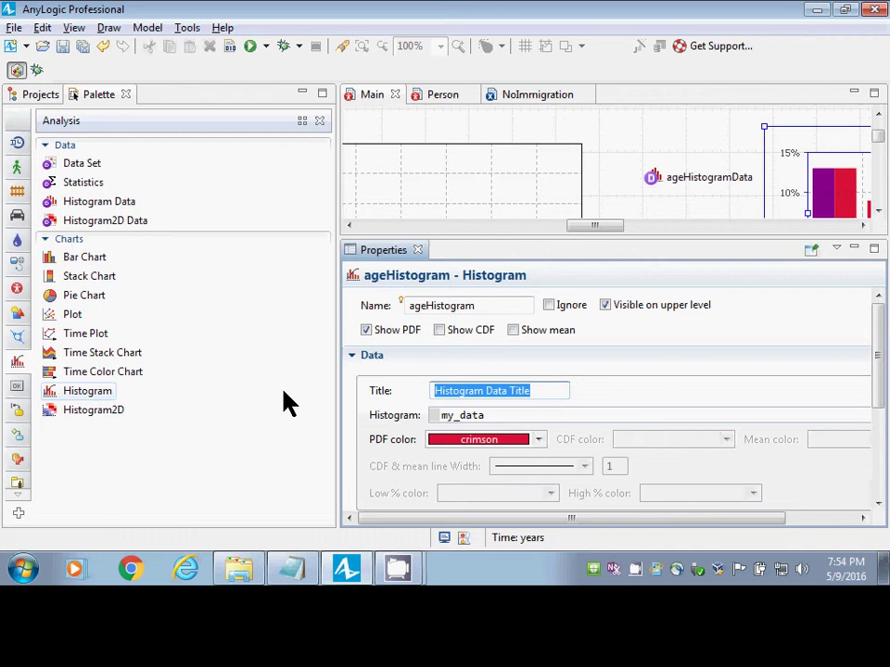
pyautogui.write('Age Dist')
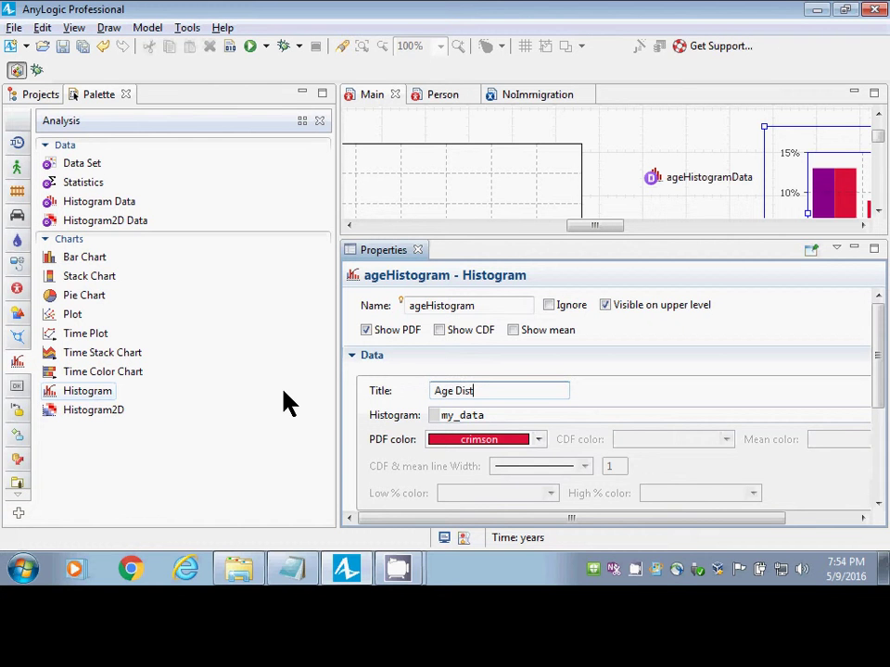
pyautogui.write('ribution')
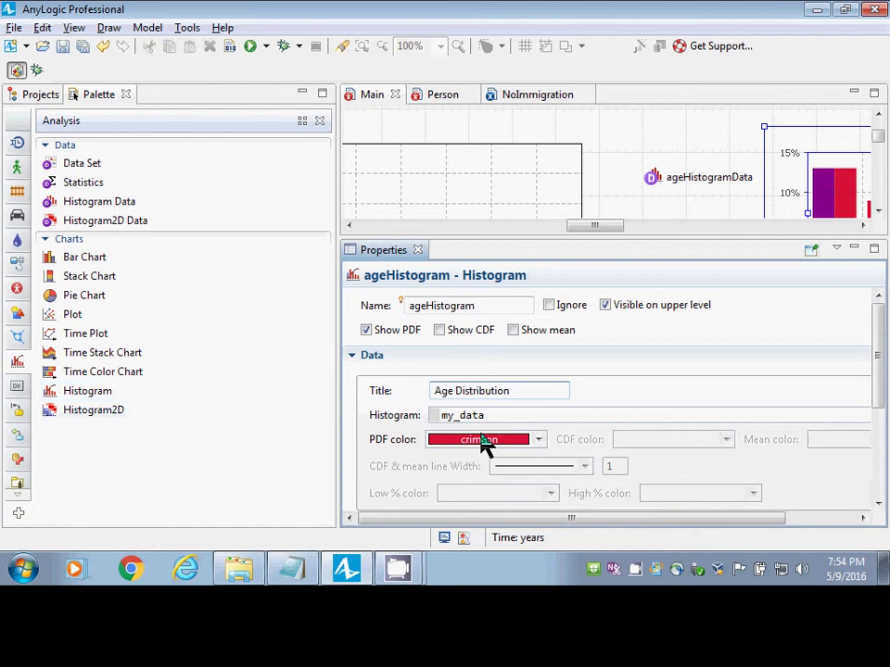
# Set the Age Distribution item's histogram source to this.ageHistogramData using code completion
pyautogui.press('Tab')
pyautogui.write('thi')
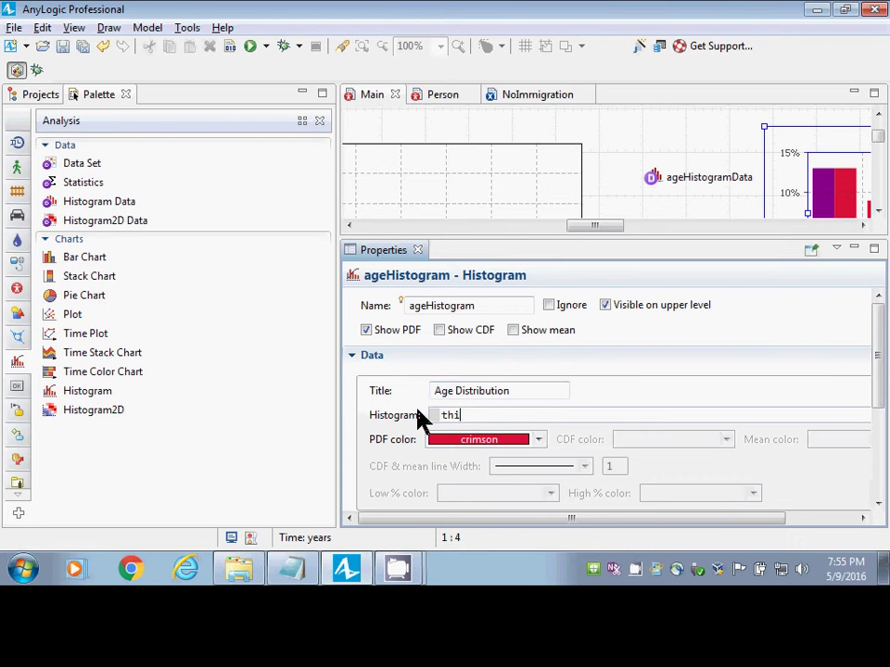
pyautogui.write('s.ageHis')
pyautogui.hotkey('ctrl', 'space')
pyautogui.press('Down')
pyautogui.press('Return')
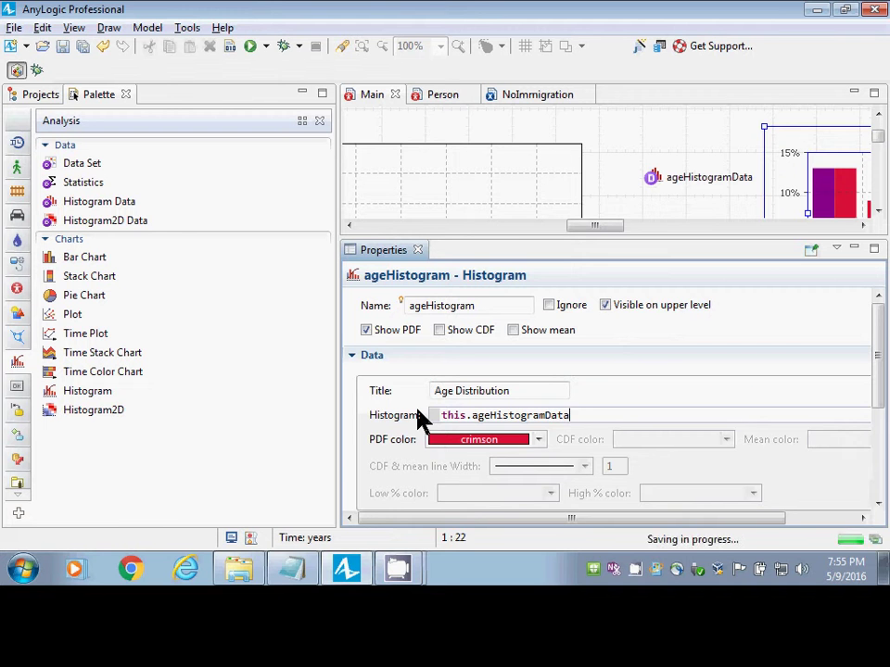
# Replace the ageHistogram chart's histogram expression by re-entering this.ageHistogramData with code completion, and save the model
pyautogui.click(654, 184)
pyautogui.click(797, 176)
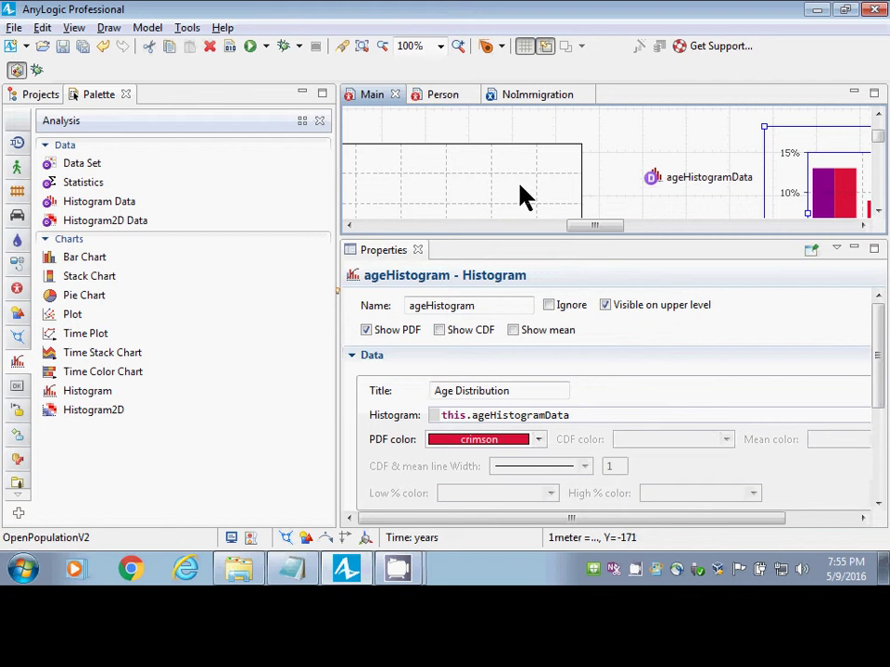
pyautogui.click(660, 190)
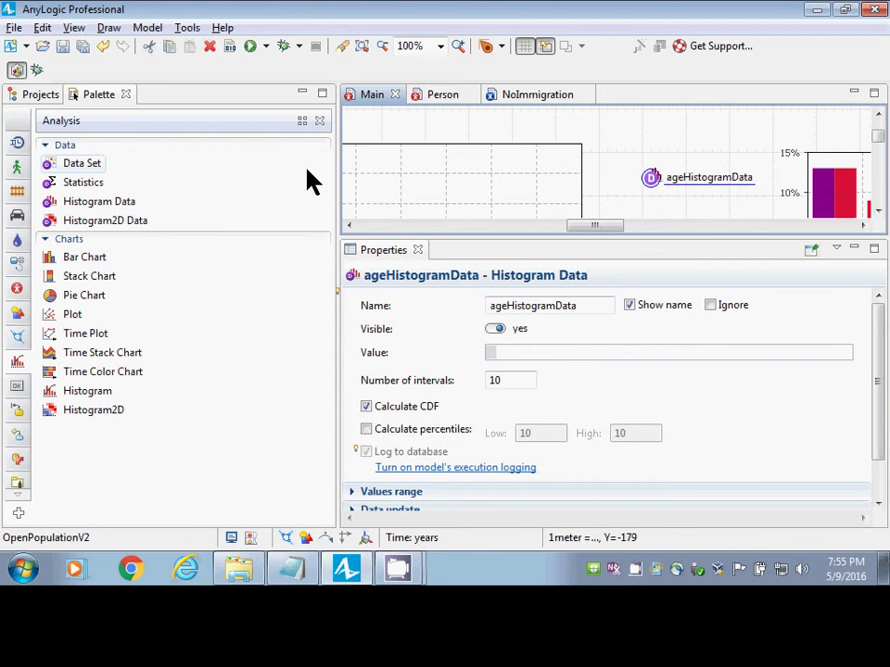
pyautogui.click(804, 198)
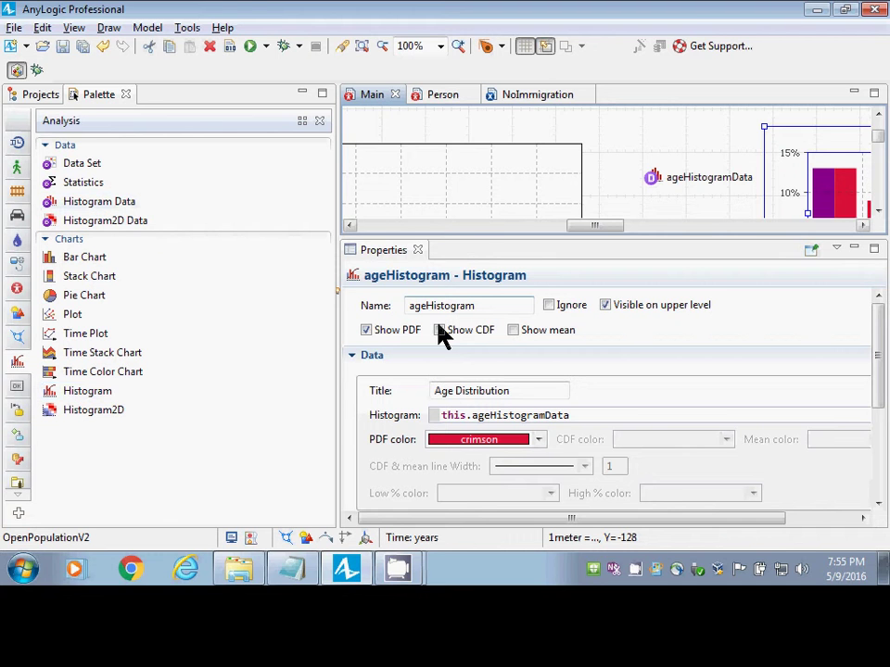
pyautogui.click(594, 416)
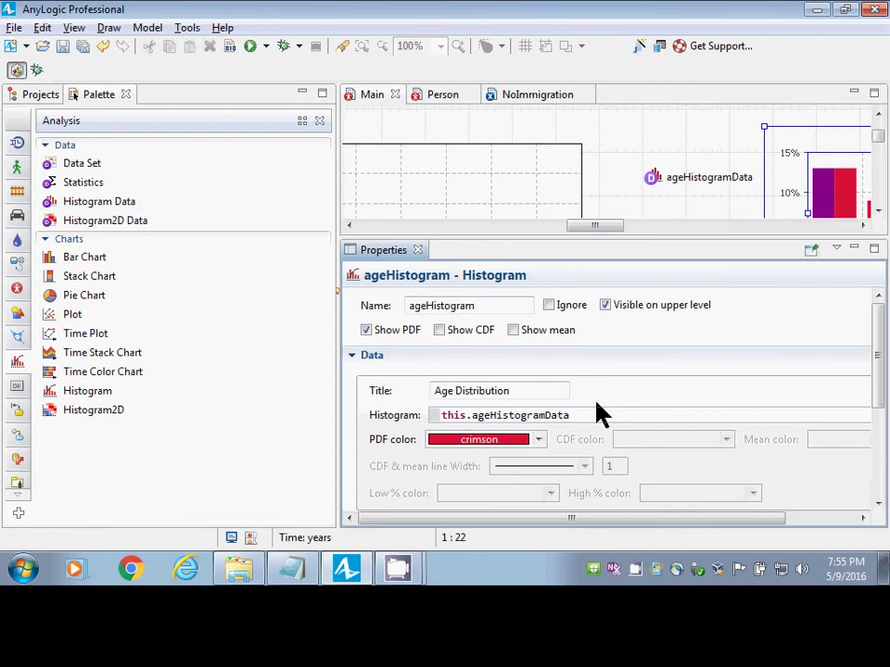
pyautogui.hotkey('ctrl', 'shift', 'Left')
pyautogui.hotkey('ctrl', 'shift', 'Left')
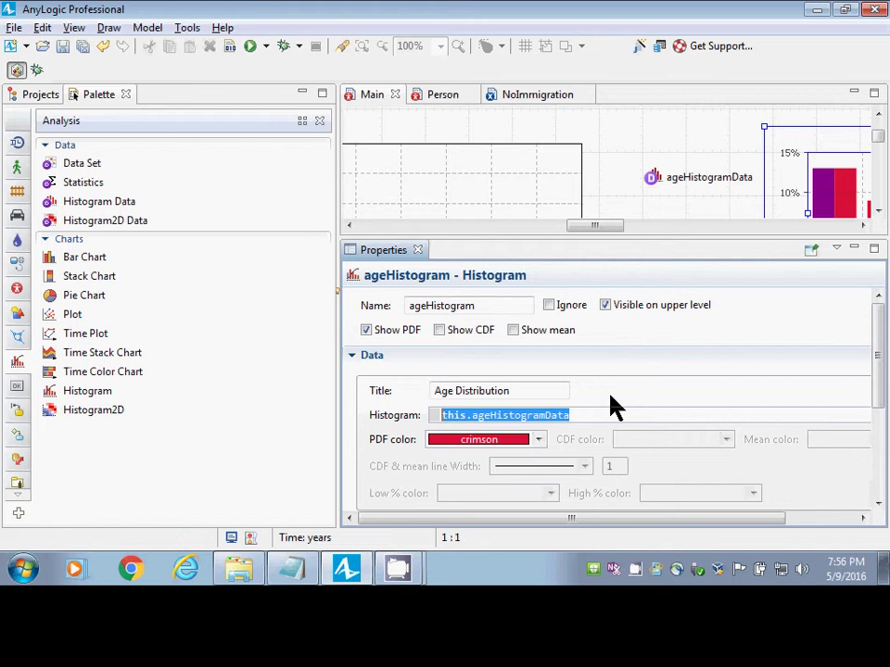
pyautogui.write('this.age')
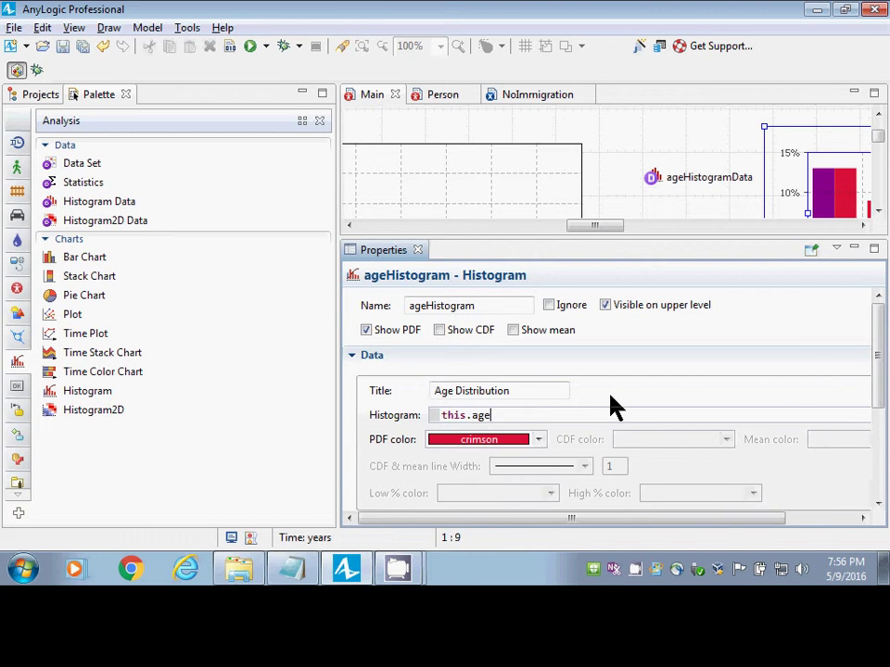
pyautogui.hotkey('ctrl', 'space')
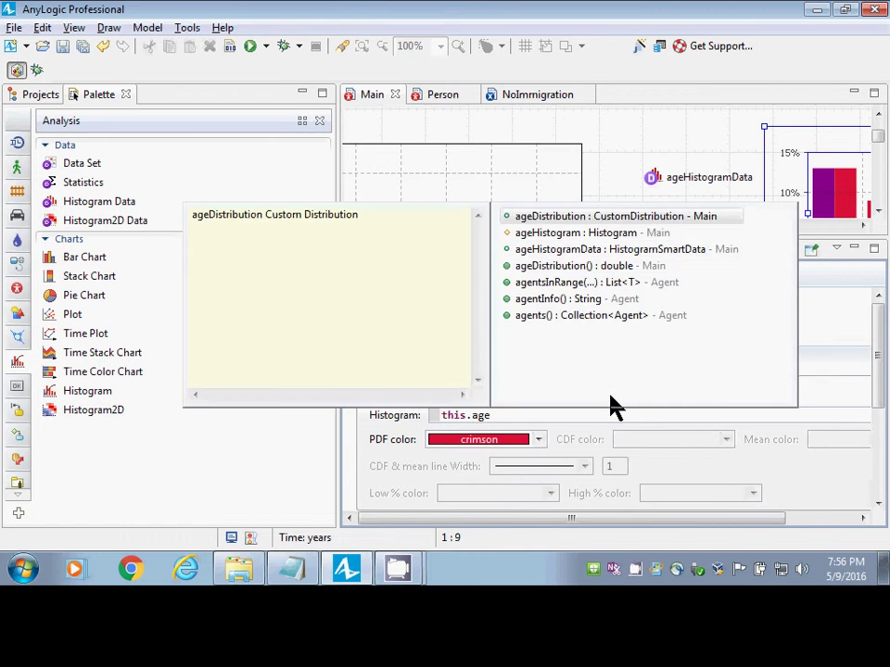
pyautogui.press('Down')
pyautogui.press('Down')
pyautogui.press('Return')
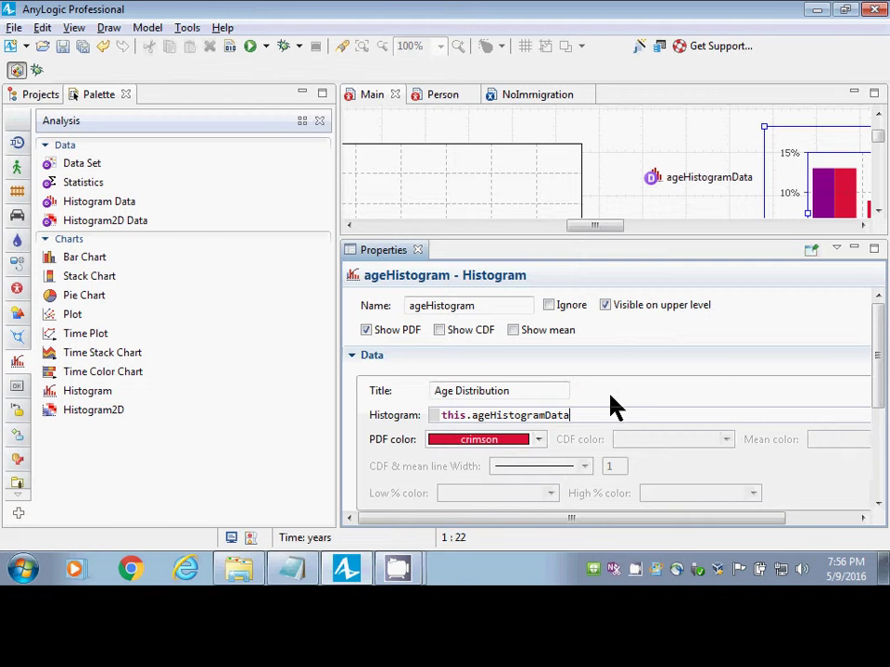
pyautogui.hotkey('ctrl', 's')
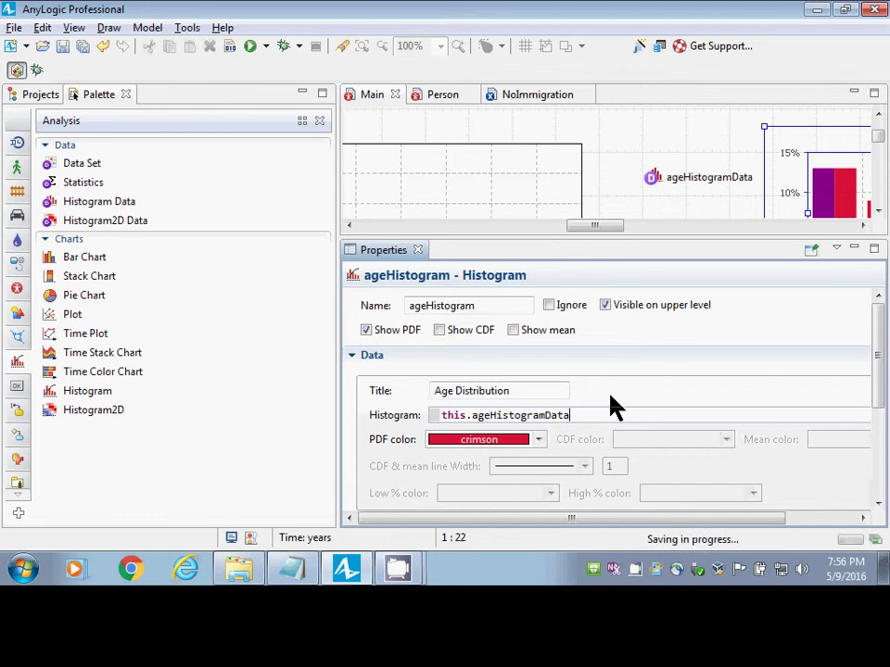
# Set the data update option of the ageHistogramData object to "Do not update data automatically"
pyautogui.click(804, 185)
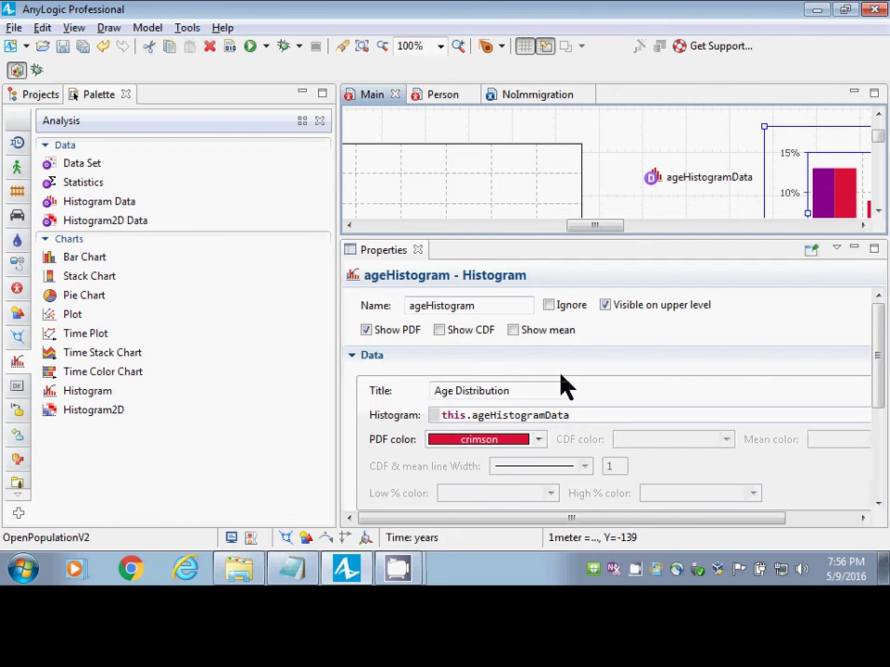
pyautogui.moveTo(879, 342); pyautogui.dragTo(879, 401)
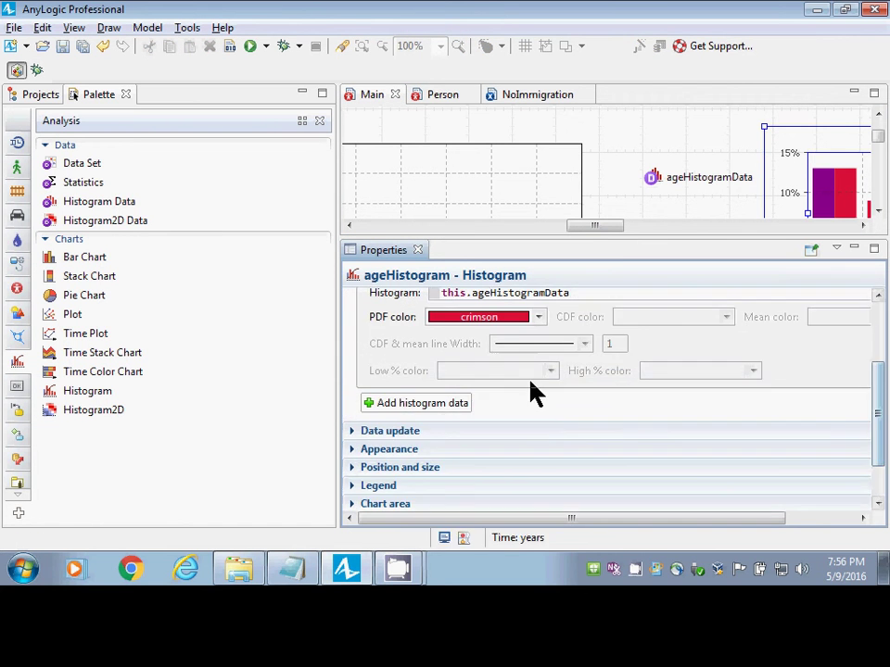
pyautogui.click(651, 179)
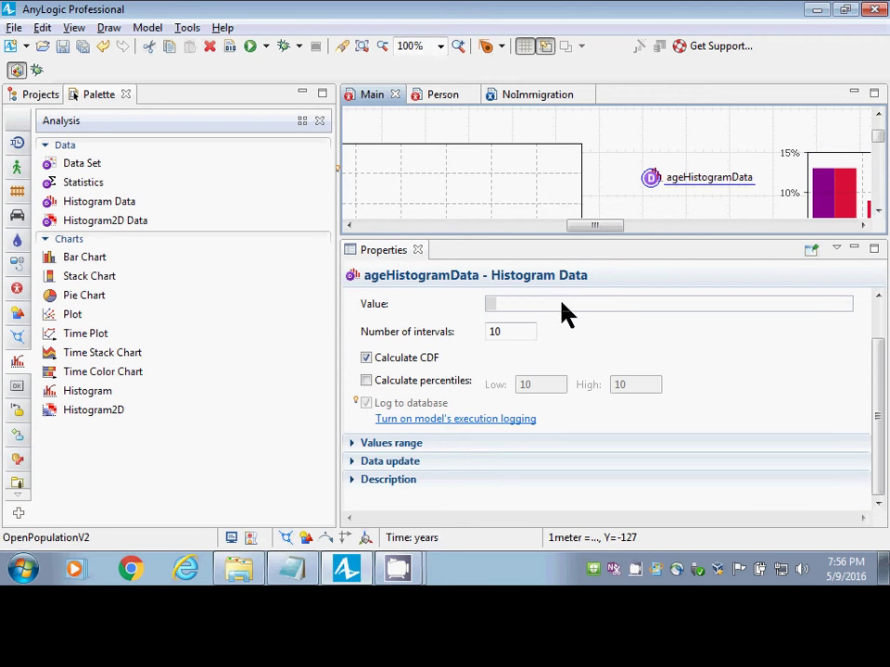
pyautogui.moveTo(881, 396); pyautogui.dragTo(882, 320)
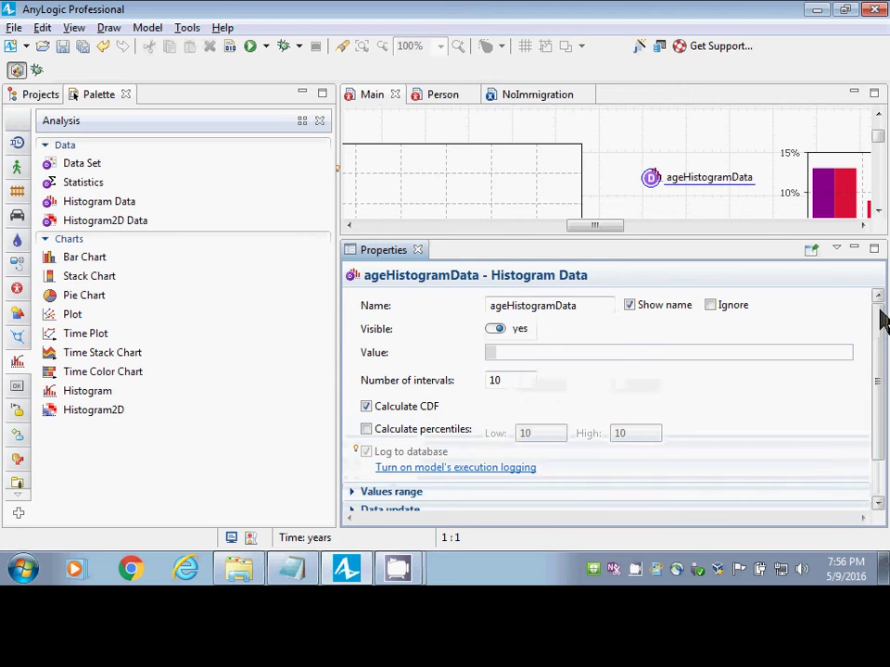
pyautogui.click(649, 356)
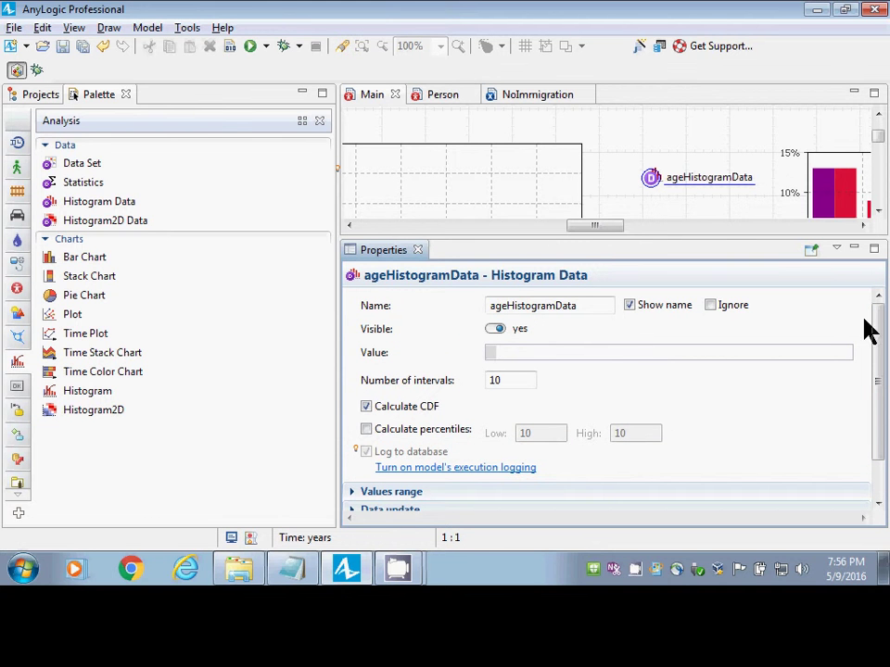
pyautogui.moveTo(877, 333); pyautogui.dragTo(880, 377)
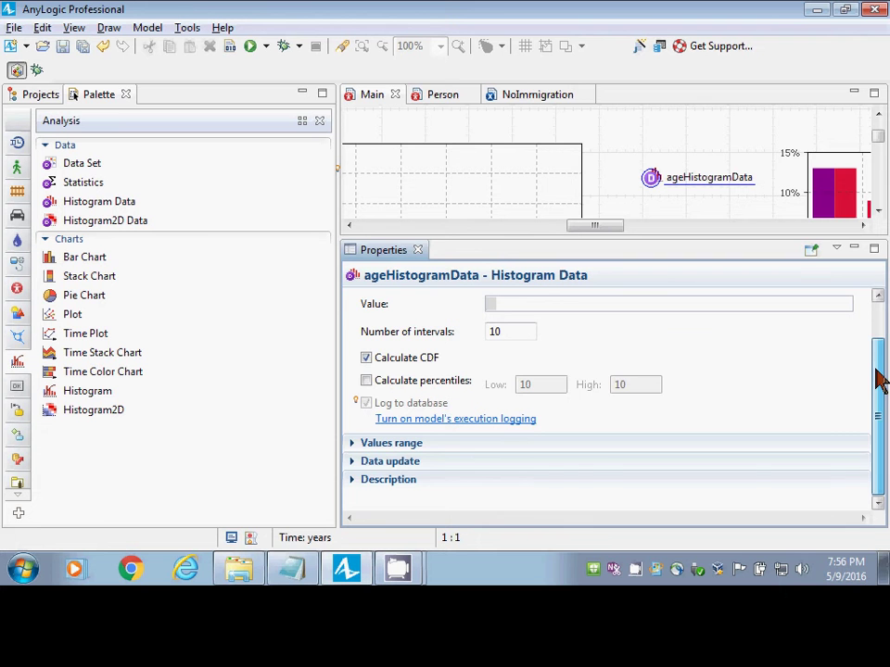
pyautogui.click(353, 468)
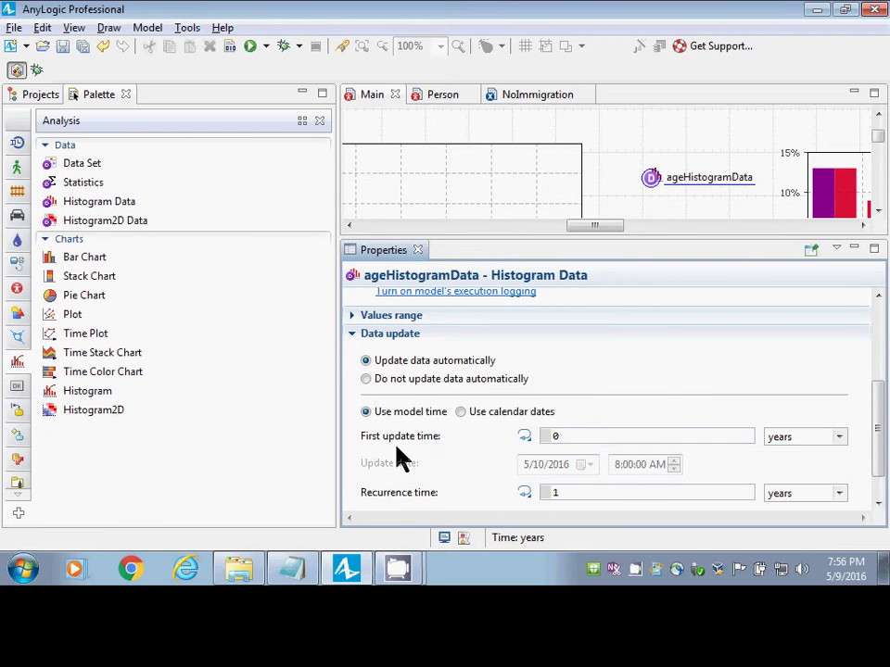
pyautogui.click(367, 380)
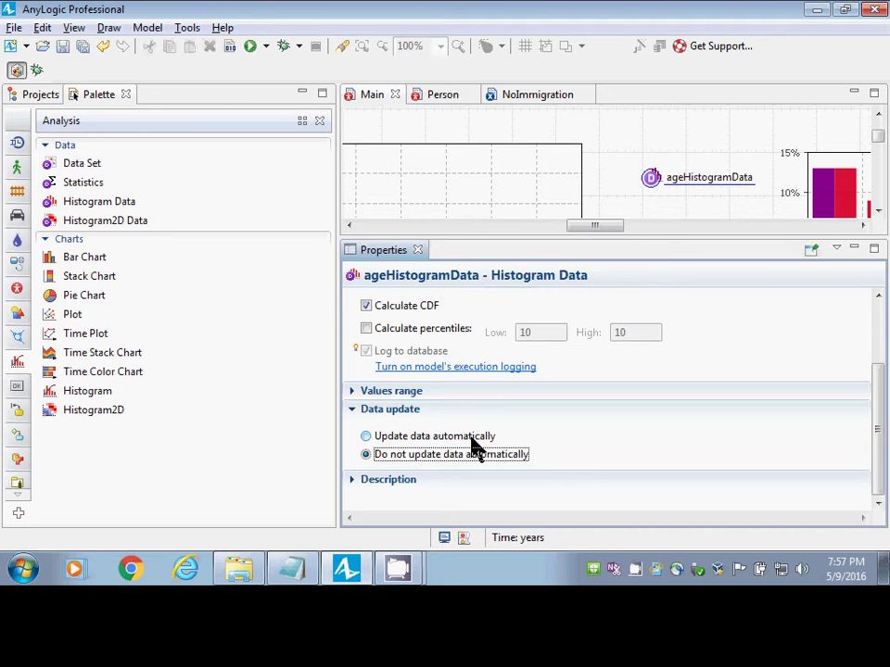
pyautogui.scroll(-1, 562, 155)
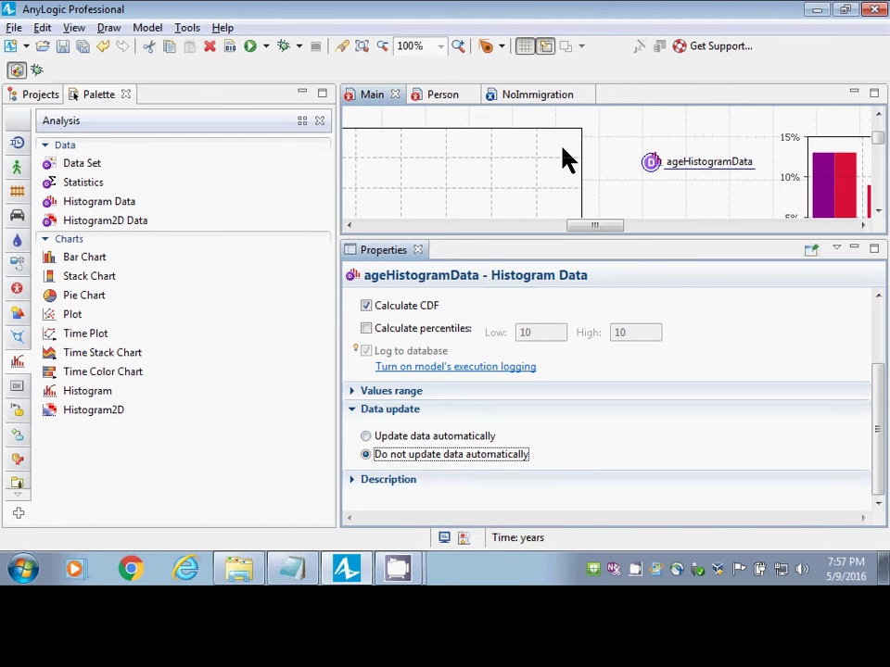
# Examine the histogram source expression and data settings of the ageHistogram chart's Age Distribution item
pyautogui.click(561, 155)
pyautogui.click(654, 167)
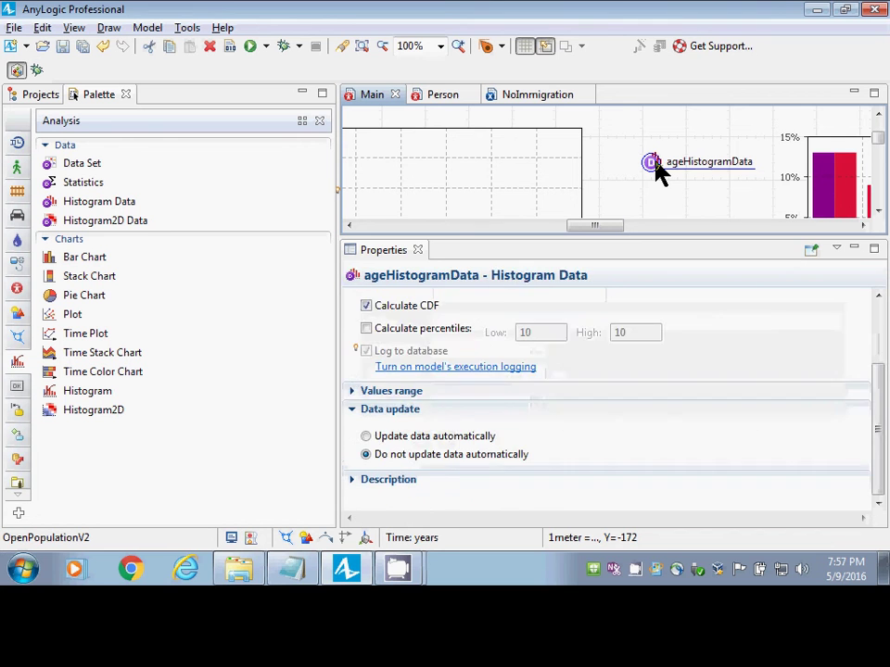
pyautogui.click(842, 188)
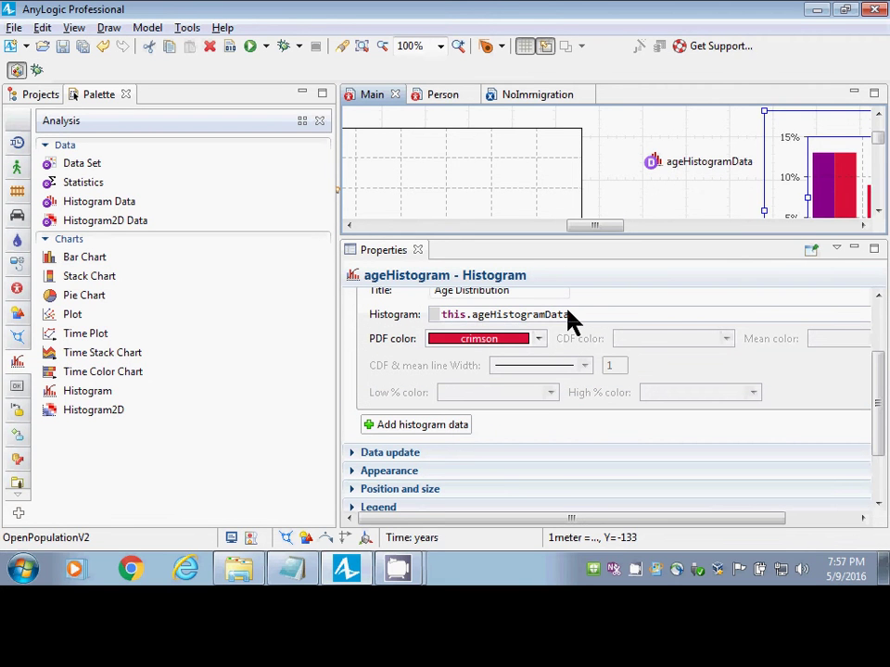
pyautogui.moveTo(570, 316); pyautogui.dragTo(417, 343)
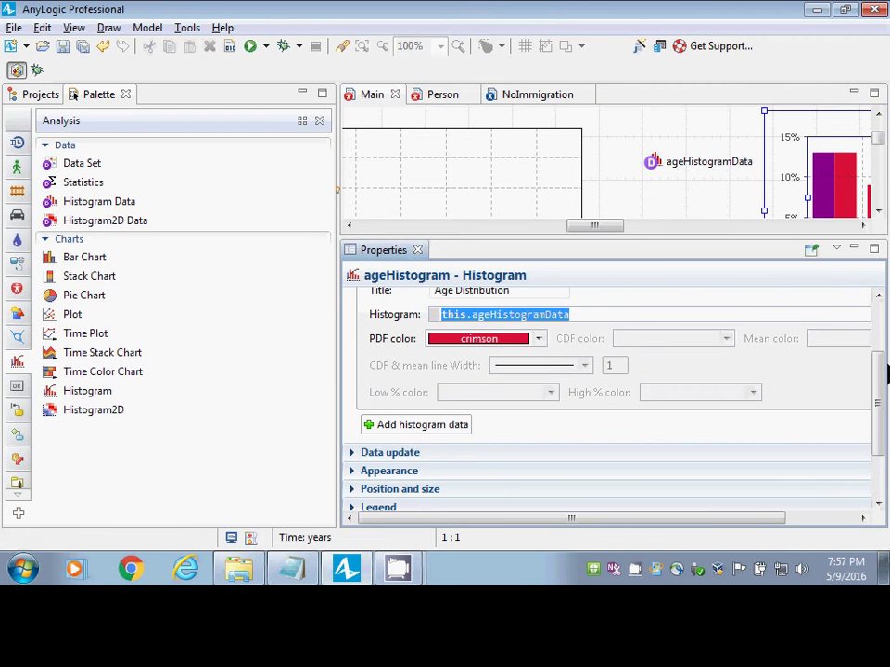
pyautogui.click(881, 366)
pyautogui.moveTo(881, 369); pyautogui.dragTo(879, 337)
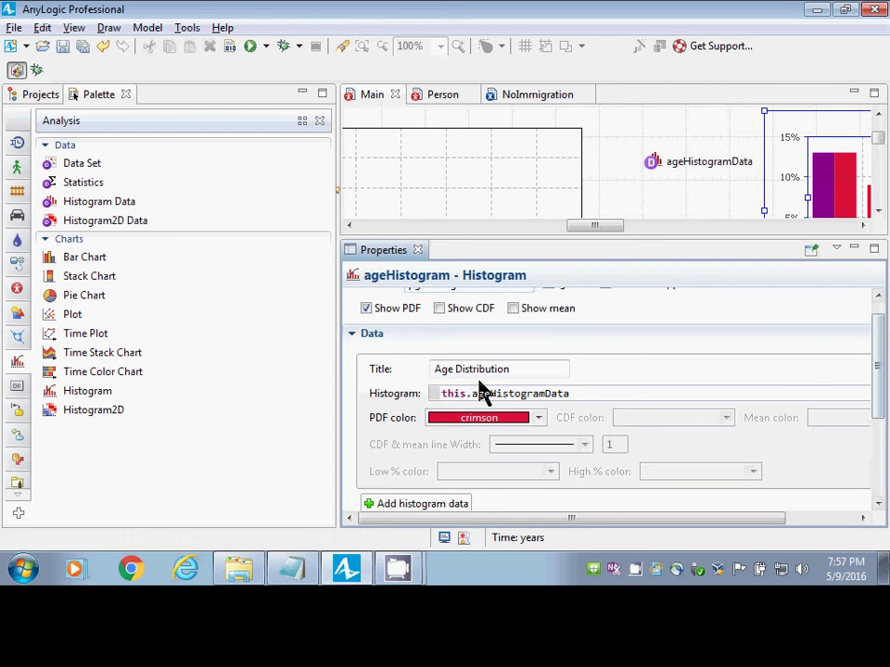
# Examine the properties of the ageHistogramData object, including its value, values range and data update settings
pyautogui.click(649, 167)
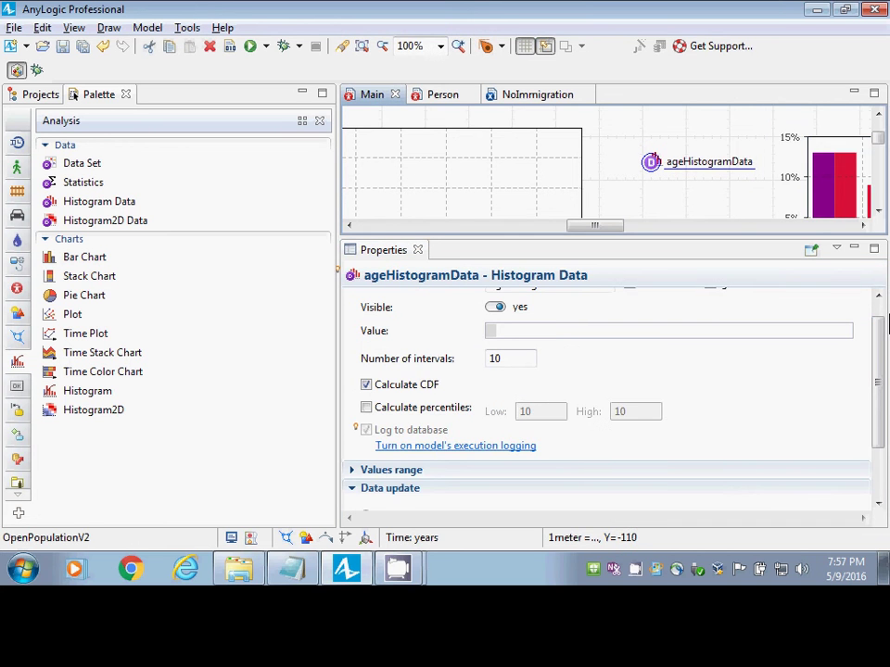
pyautogui.moveTo(881, 353); pyautogui.dragTo(882, 327)
pyautogui.click(539, 352)
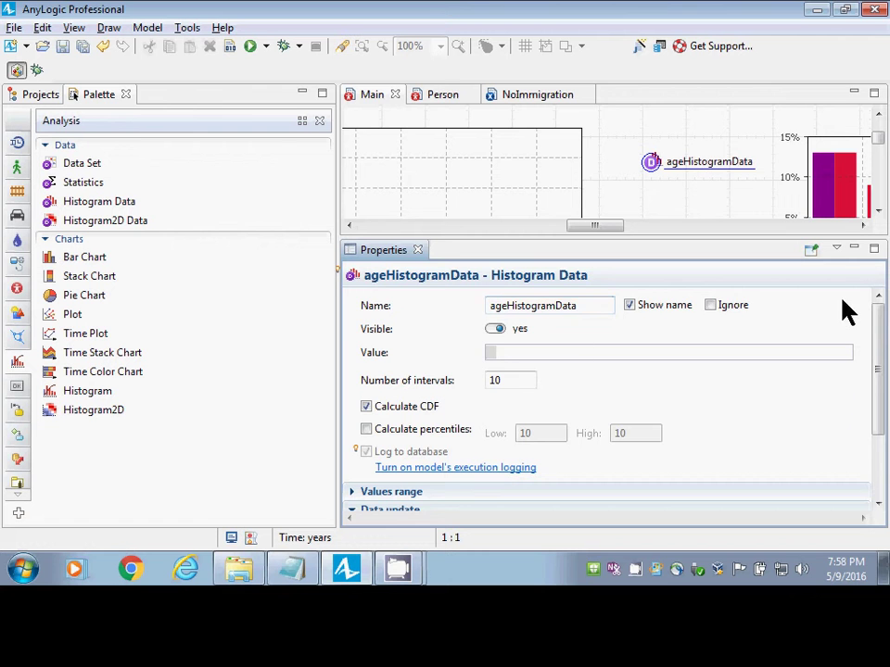
pyautogui.moveTo(881, 332); pyautogui.dragTo(879, 417)
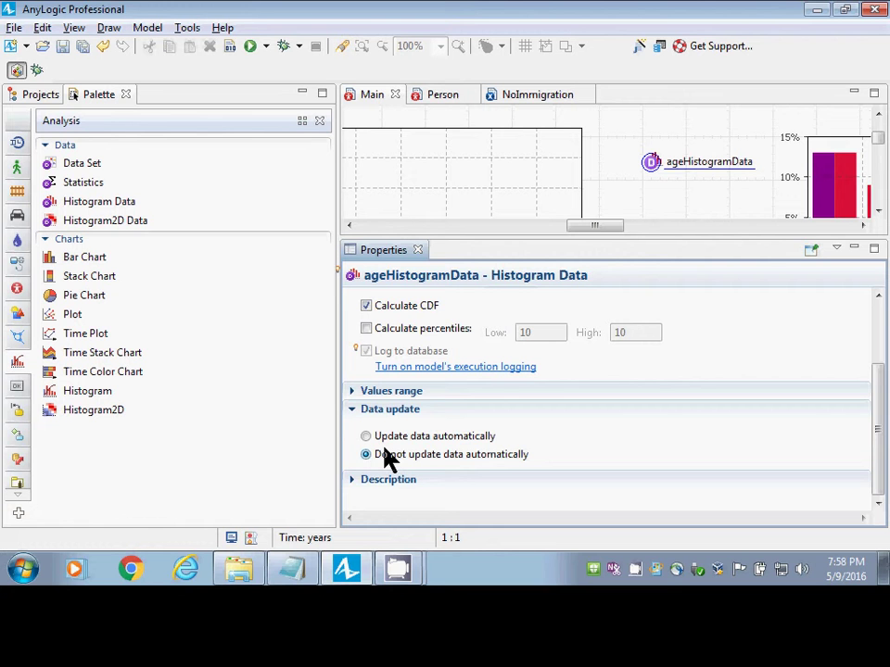
pyautogui.click(351, 394)
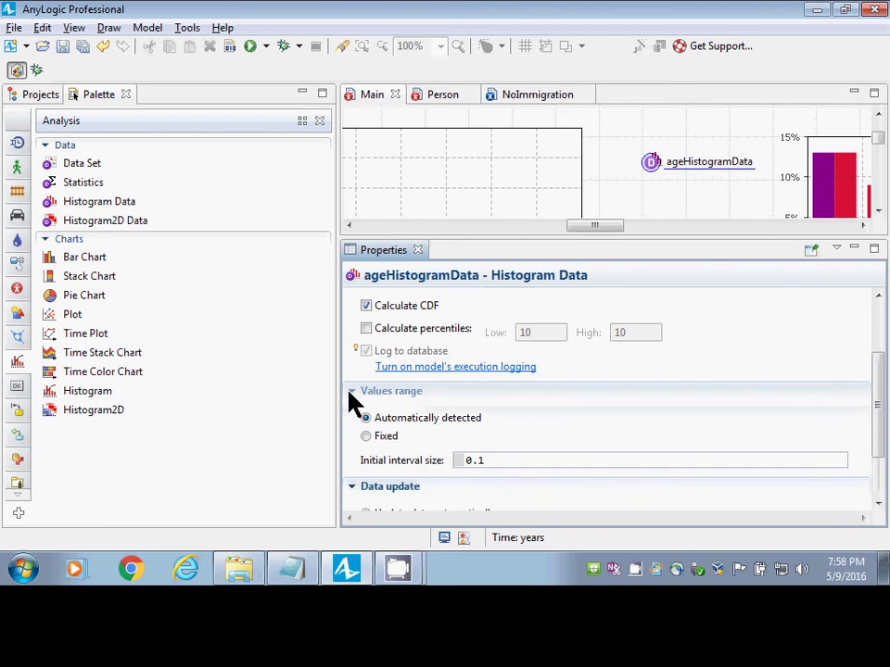
pyautogui.click(350, 392)
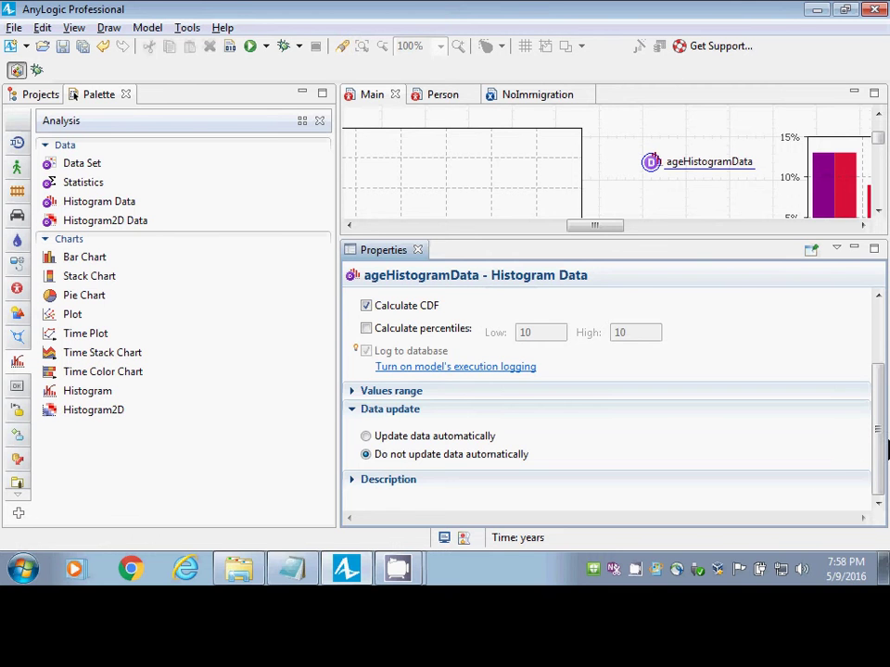
pyautogui.moveTo(884, 446); pyautogui.dragTo(414, 596)
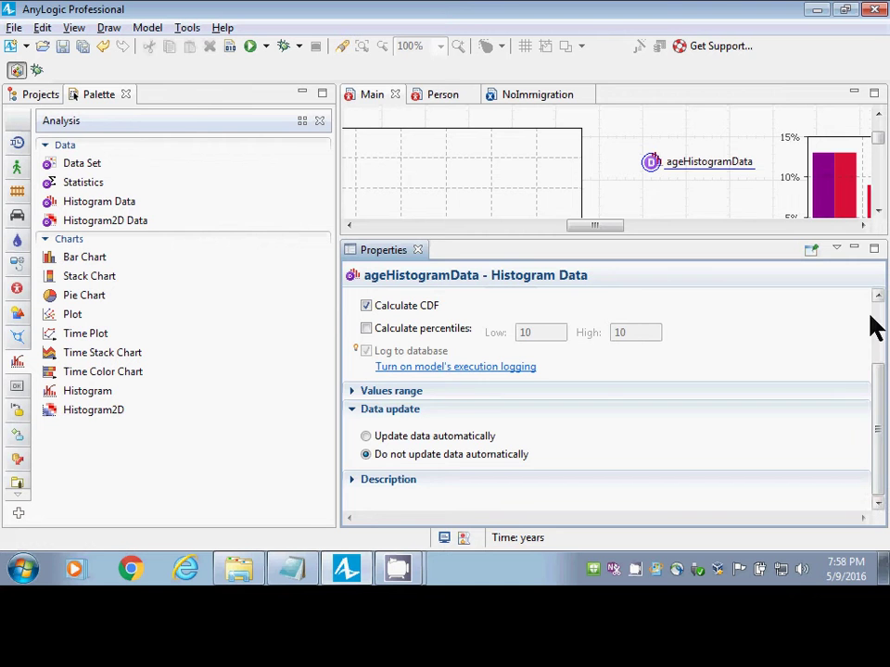
pyautogui.scroll(3, 881, 323)
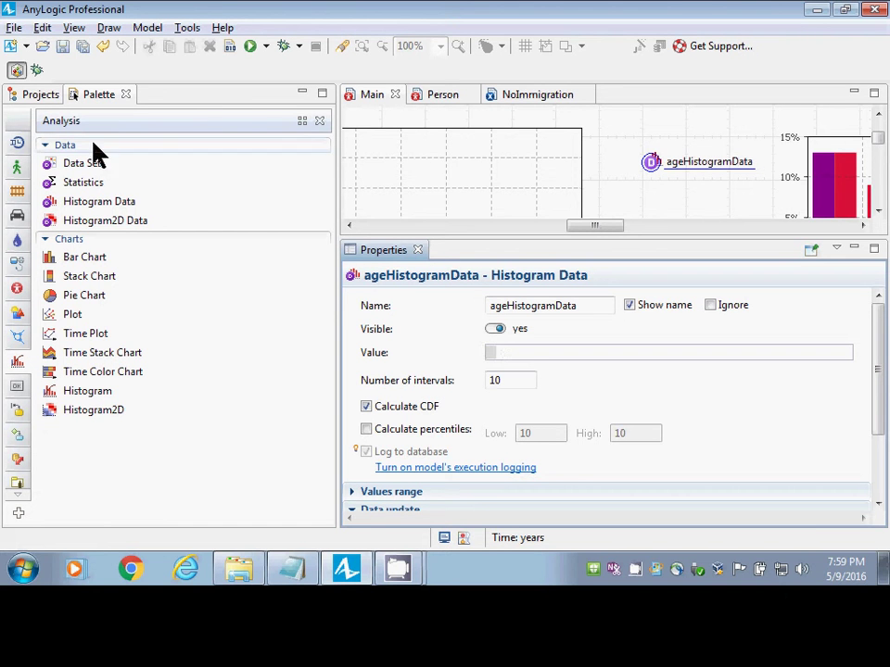
# Add an event named updateAgeHistogramEvent to Main, just below the ageHistogramData object
pyautogui.click(17, 289)
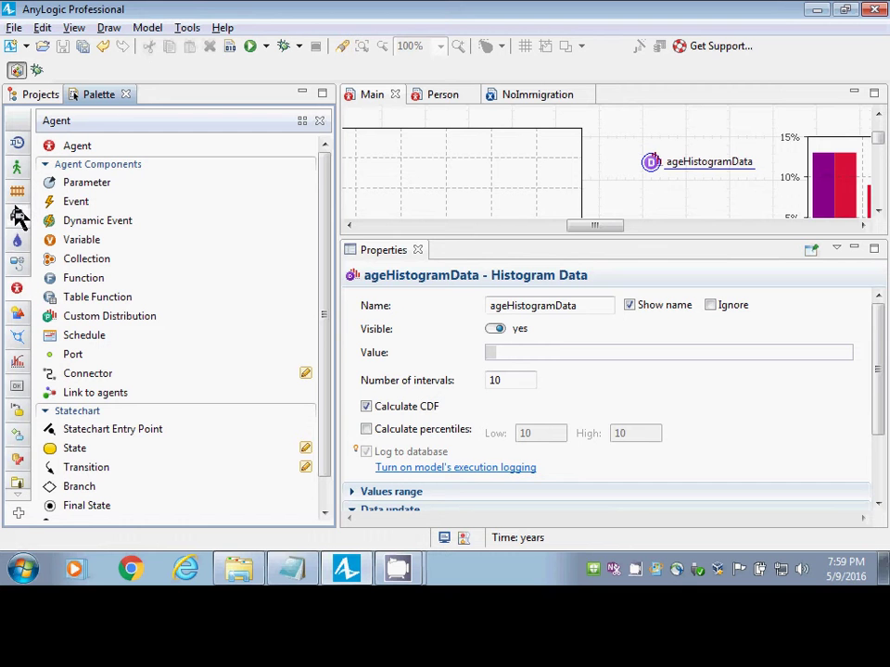
pyautogui.moveTo(51, 211); pyautogui.dragTo(649, 191)
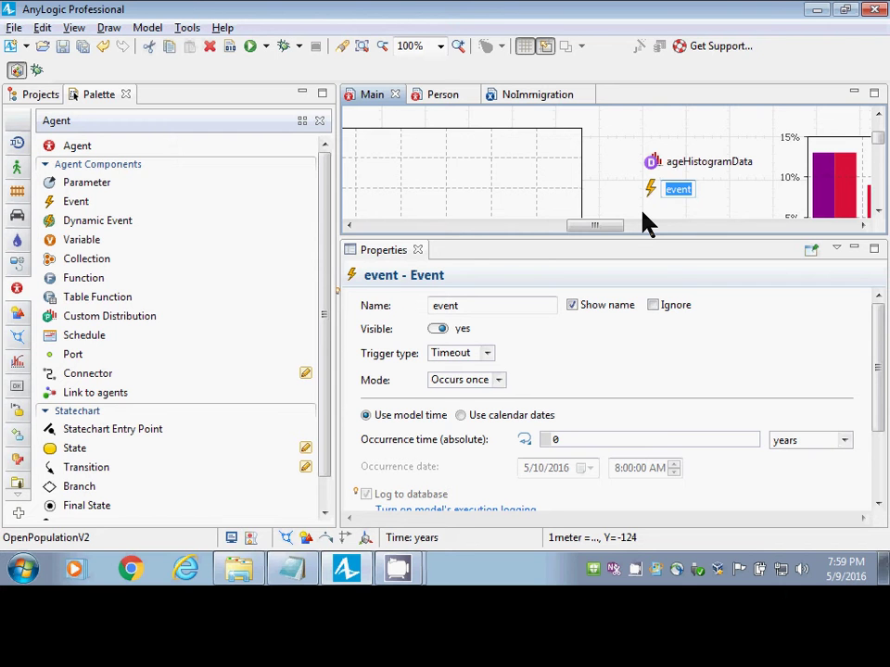
pyautogui.write('updateAgeHistogramEvent')
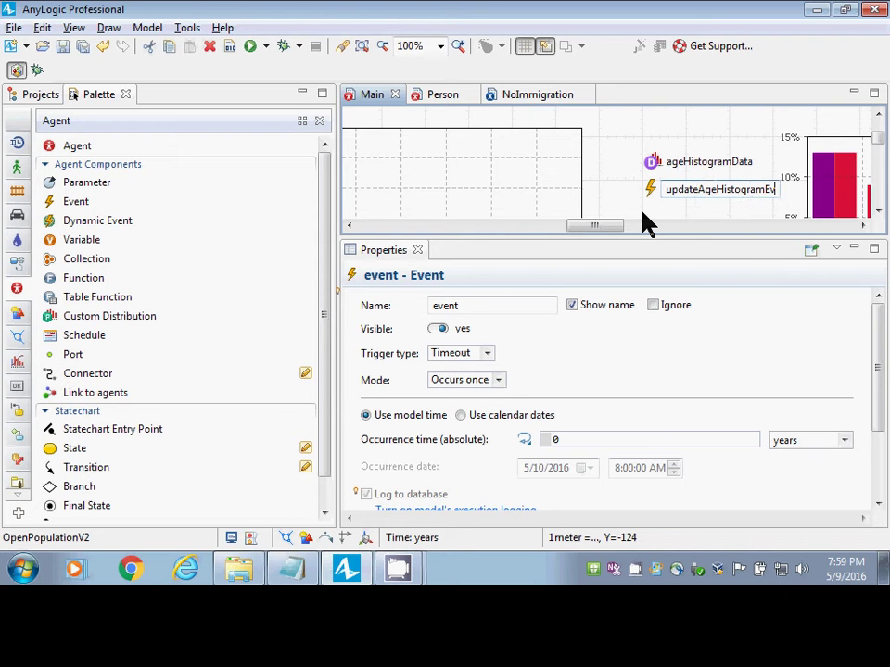
pyautogui.press('Return')
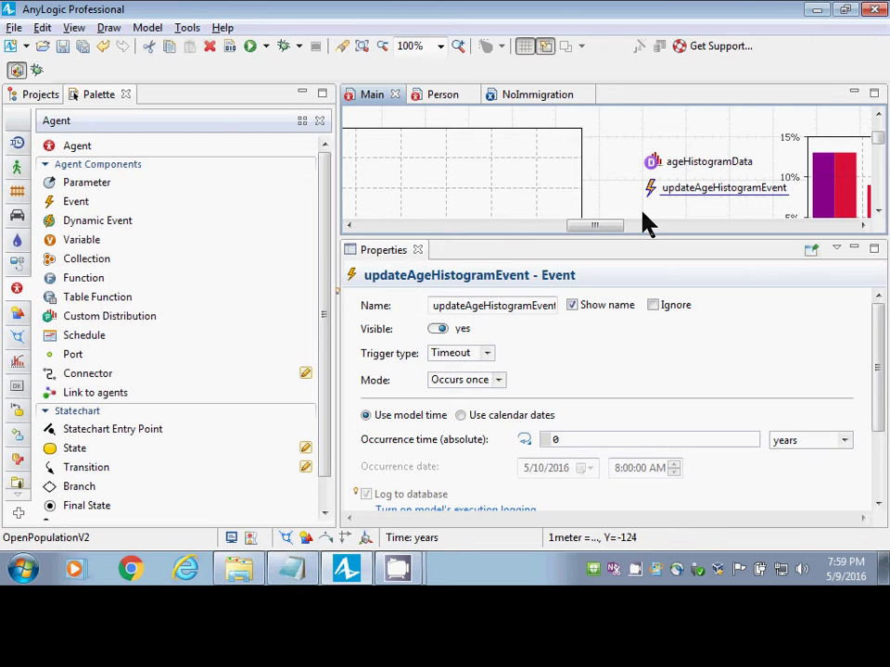
# Set the mode of updateAgeHistogramEvent to Cyclic
pyautogui.moveTo(879, 336)
pyautogui.mouseDown()
pyautogui.moveTo(879, 388)
pyautogui.moveTo(883, 343)
pyautogui.mouseUp()
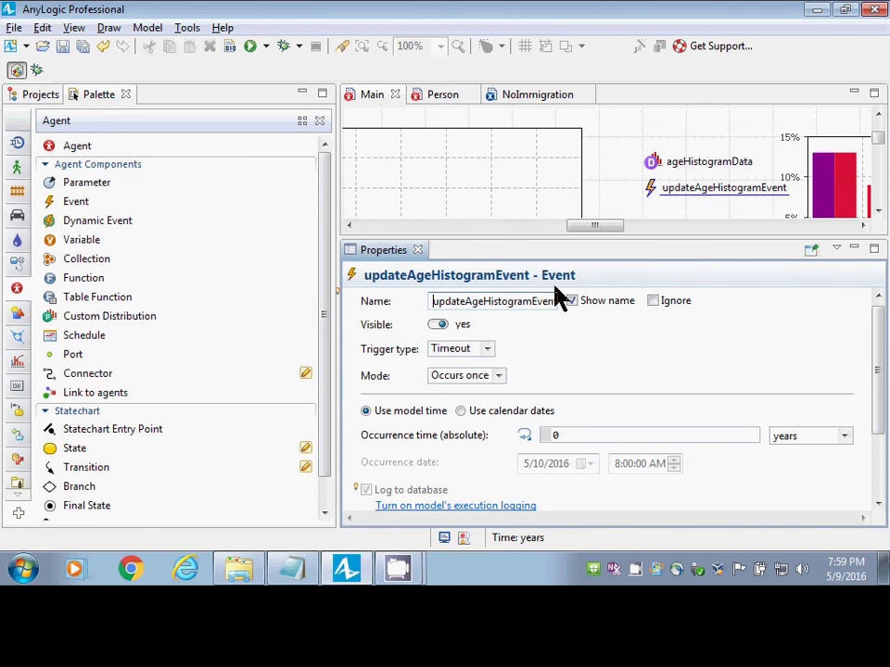
pyautogui.click(498, 379)
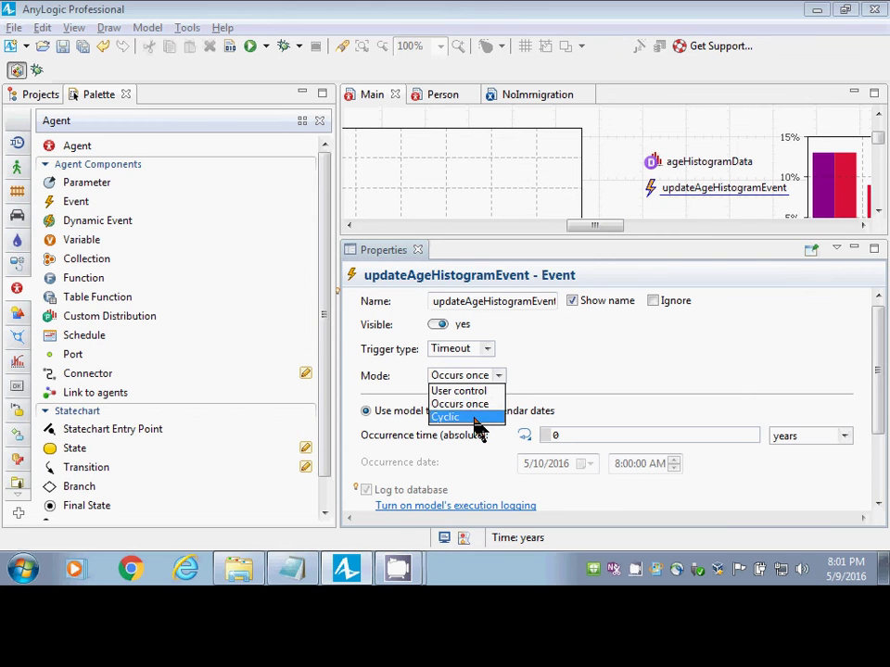
pyautogui.click(477, 418)
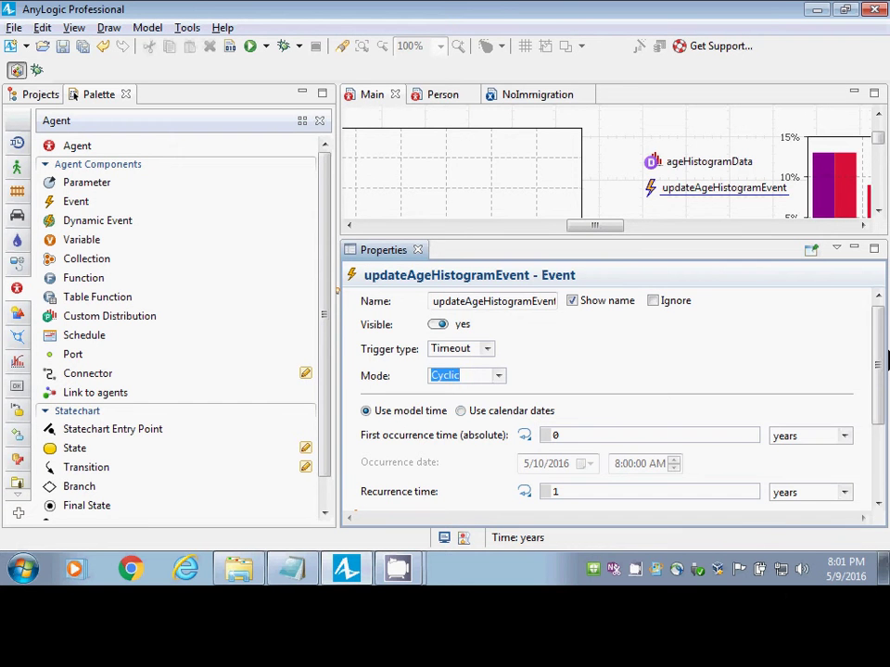
# Enter this.ageHistogramData.reset(); as the first line of the event's action code, using code completion for the object name
pyautogui.moveTo(881, 357); pyautogui.dragTo(883, 432)
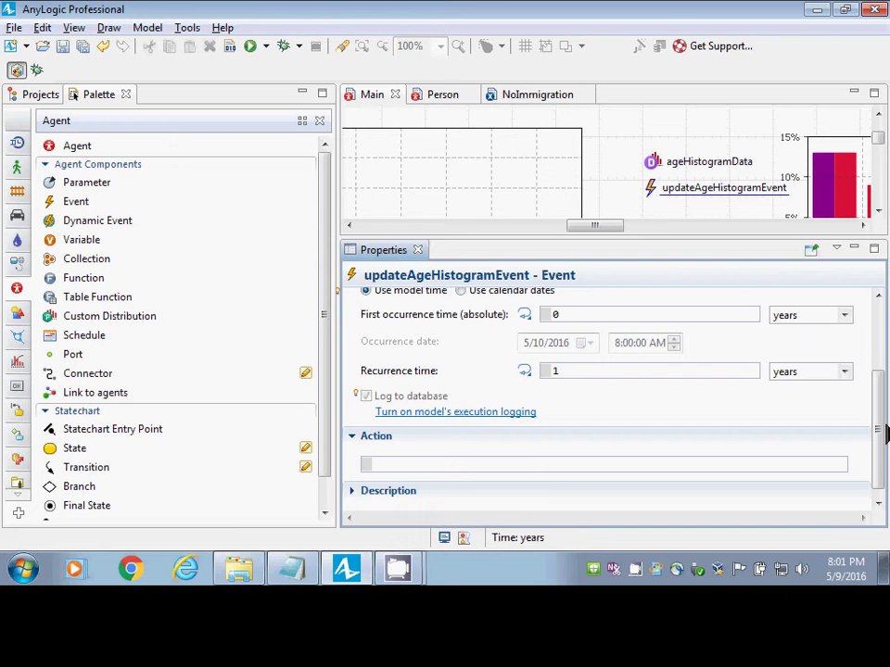
pyautogui.click(534, 468)
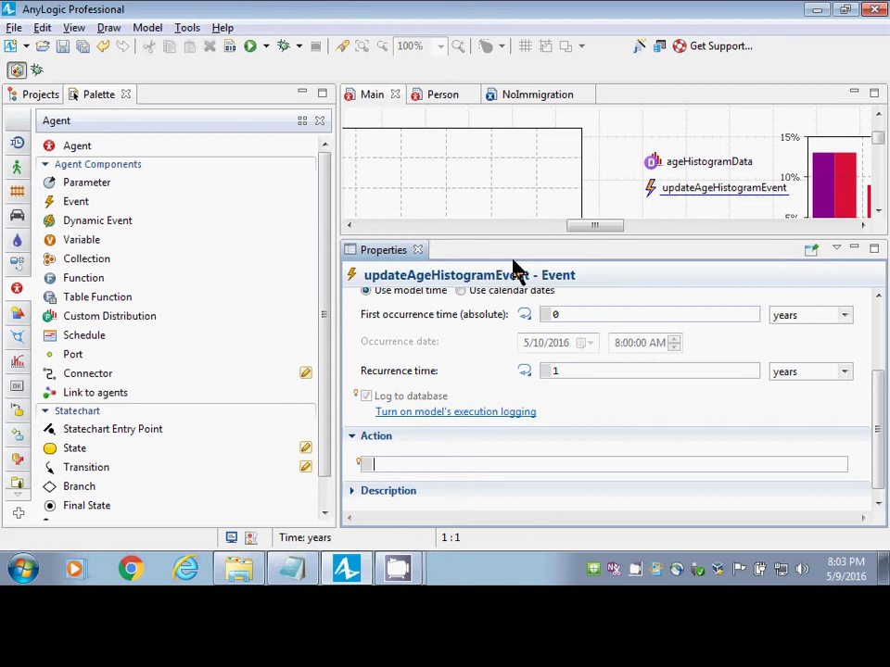
pyautogui.write('this.ageHis')
pyautogui.hotkey('ctrl', 'space')
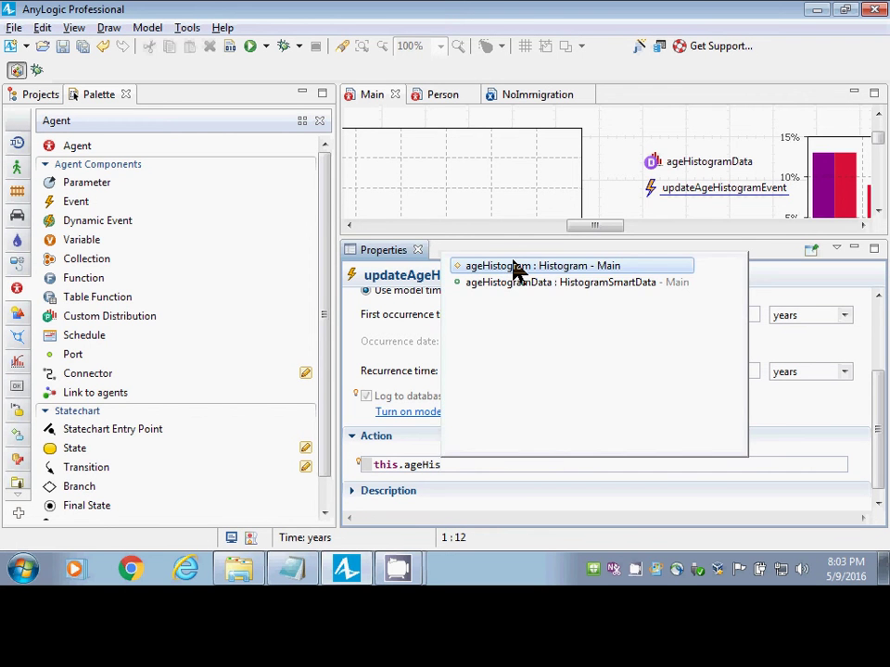
pyautogui.press('Down')
pyautogui.press('Return')
pyautogui.write('.reset();')
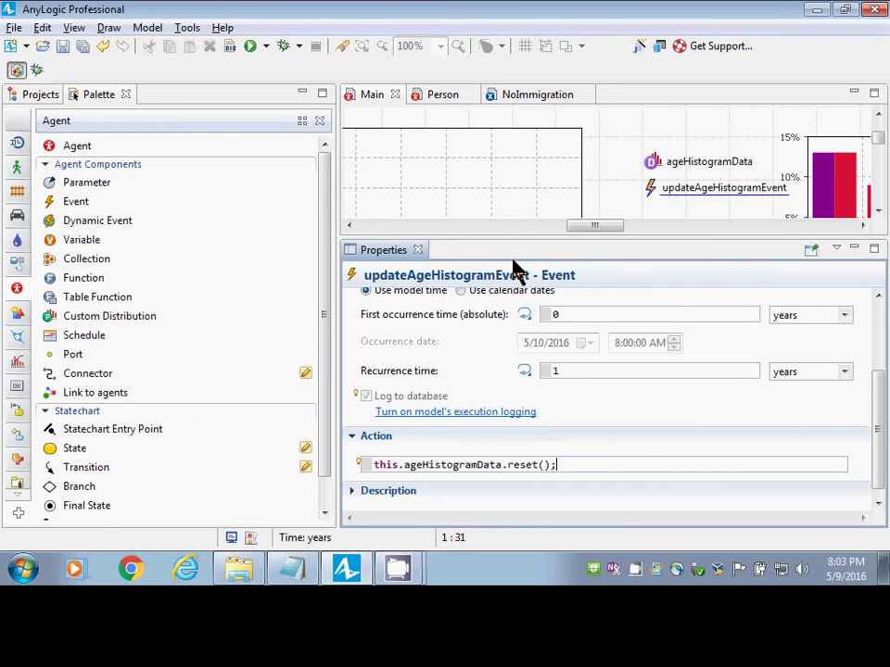
# Append the comment "// clear previous data" to the reset line and leave a blank line below it
pyautogui.press('Return')
pyautogui.press('Return')
pyautogui.press('BackSpace')
pyautogui.press('BackSpace')
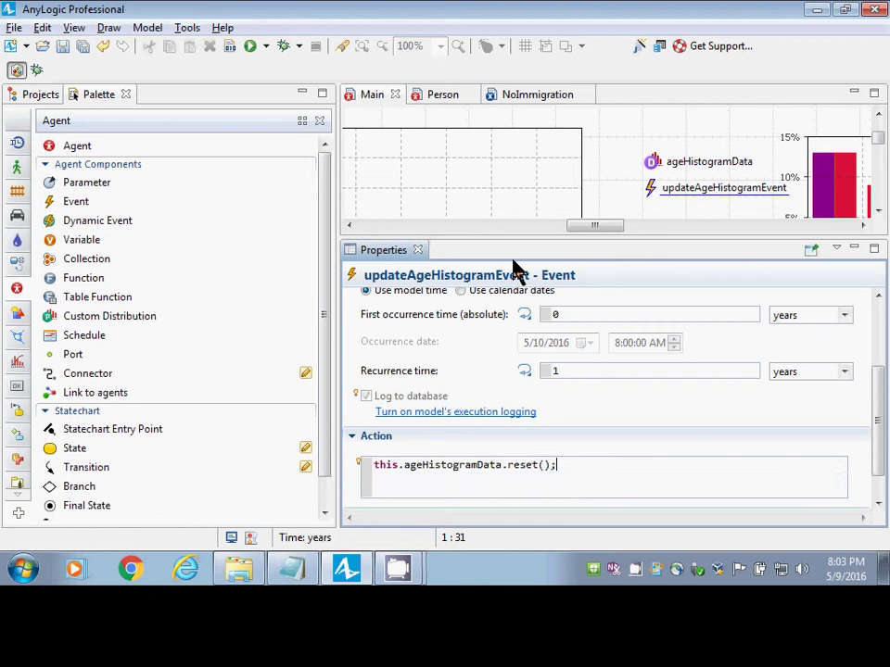
pyautogui.write('// clear o')
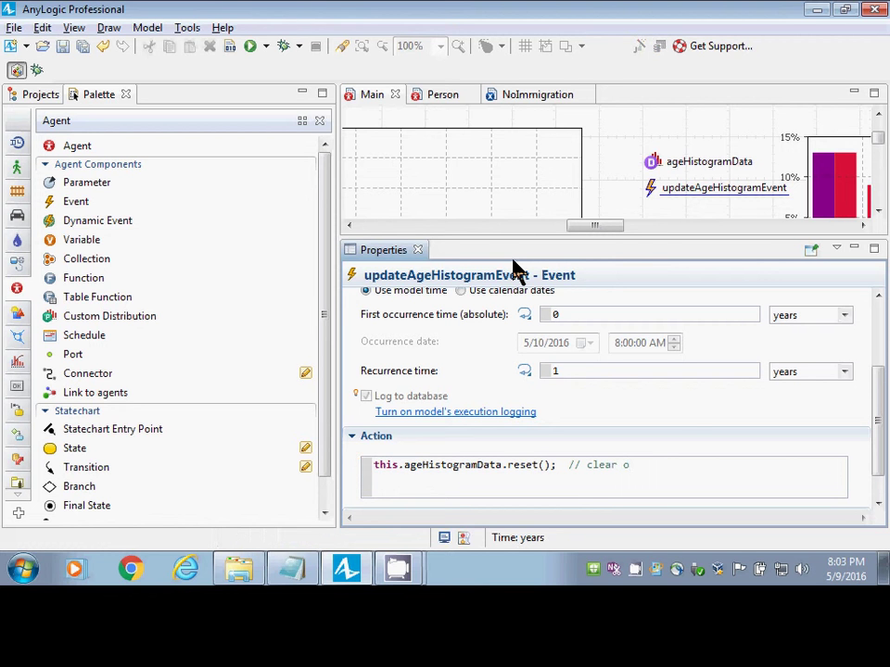
pyautogui.press('Return')
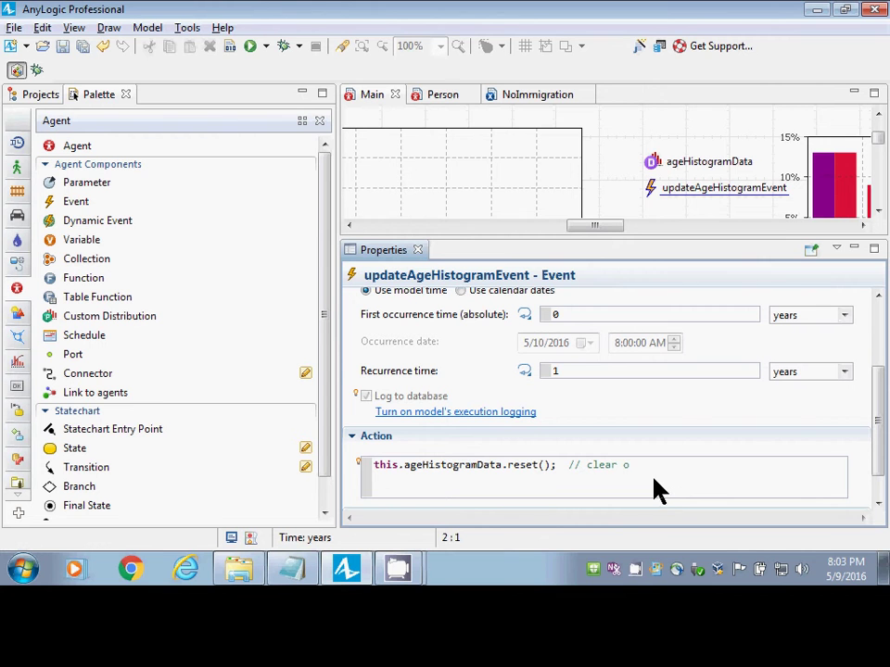
pyautogui.press('BackSpace')
pyautogui.write('revious data')
pyautogui.press('Return')
pyautogui.press('Return')
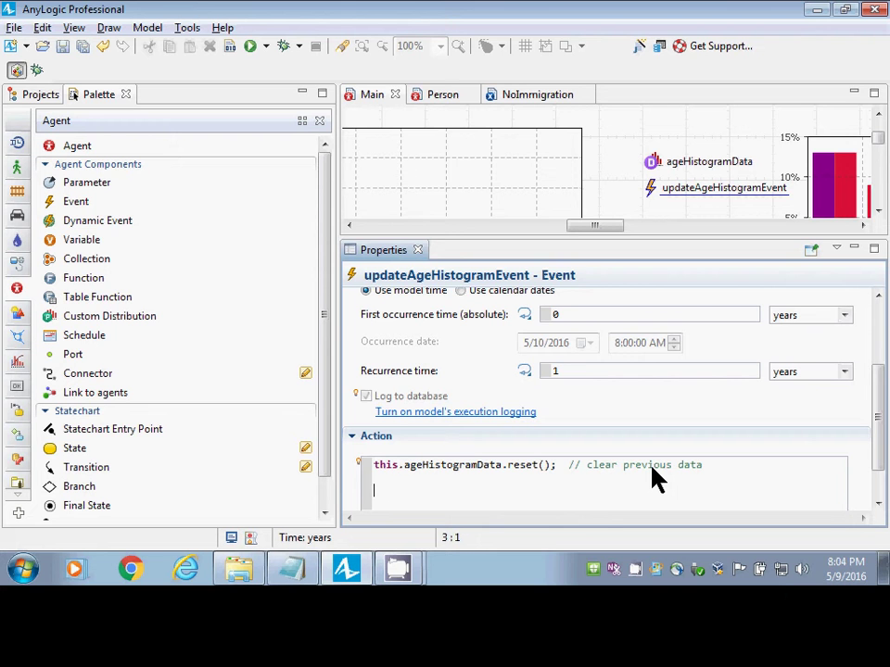
# Write the loop header for (Person person : this.population) below the reset line in the event's action code
pyautogui.write('for (Person person')
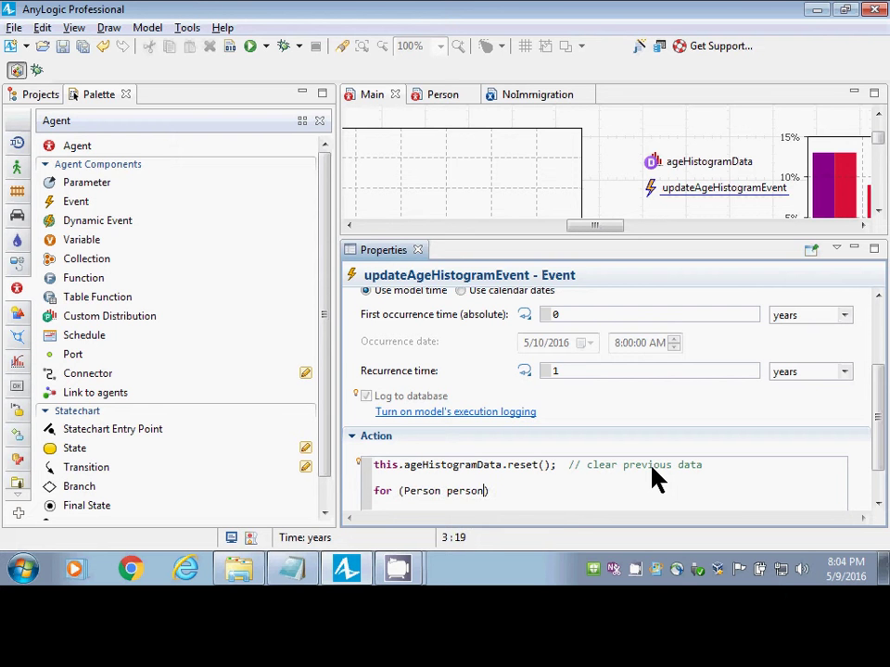
pyautogui.write(' : popu')
pyautogui.press('BackSpace')
pyautogui.press('BackSpace')
pyautogui.press('BackSpace')
pyautogui.press('BackSpace')
pyautogui.write('this.population)')
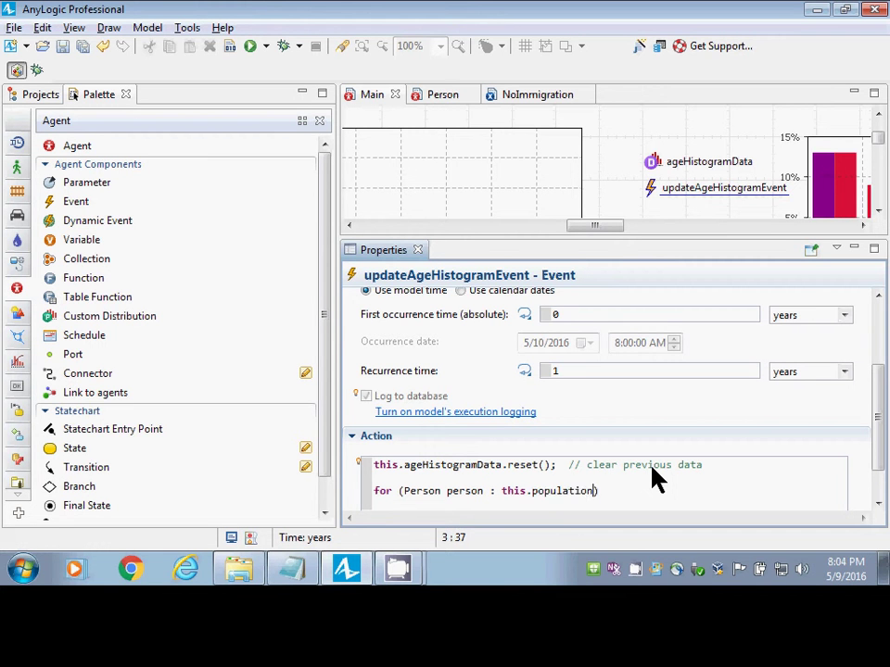
# Add an indented pair of braces under the for loop header with an empty line between them for the loop body
pyautogui.press('Return')
pyautogui.press('Tab')
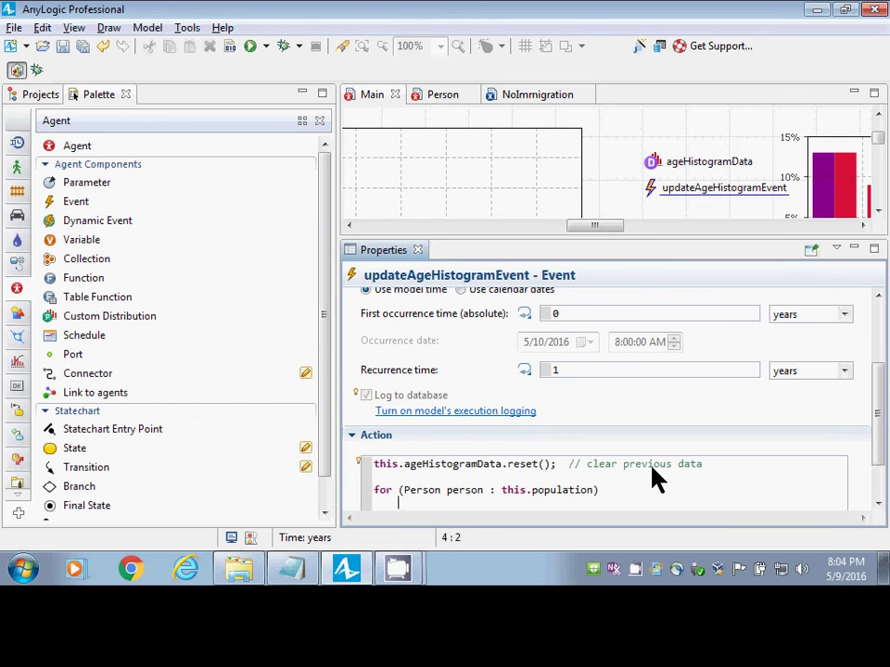
pyautogui.write('{')
pyautogui.press('Return')
pyautogui.write('}')
pyautogui.press('Up')
pyautogui.press('Return')
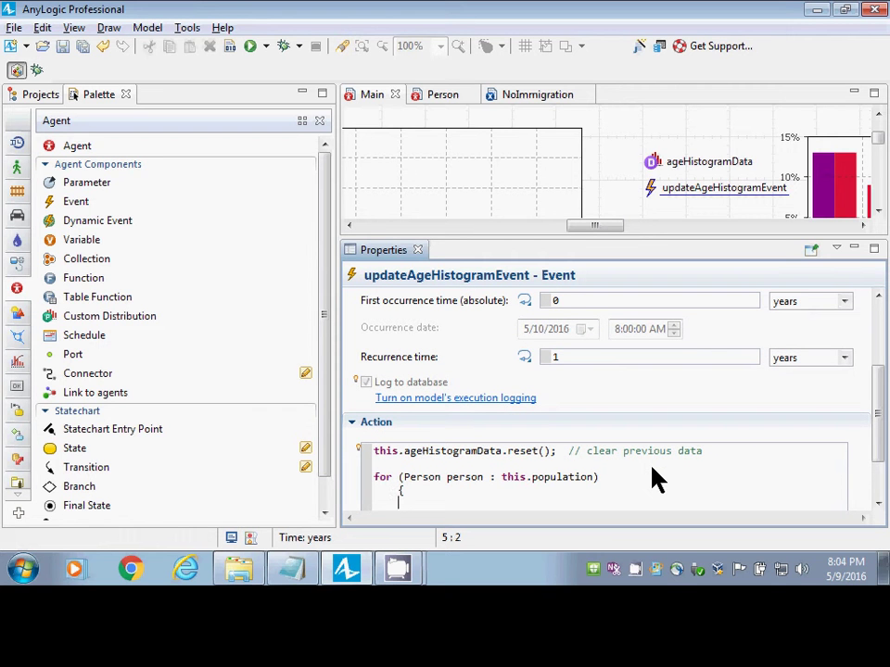
pyautogui.press('Down')
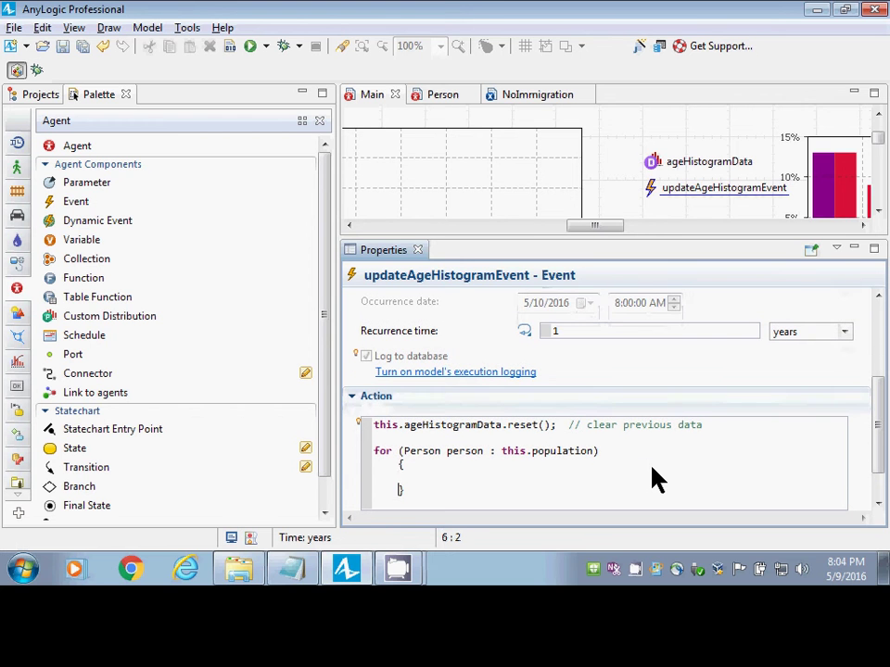
pyautogui.press('Up')
pyautogui.press('Up')
pyautogui.press('Down')
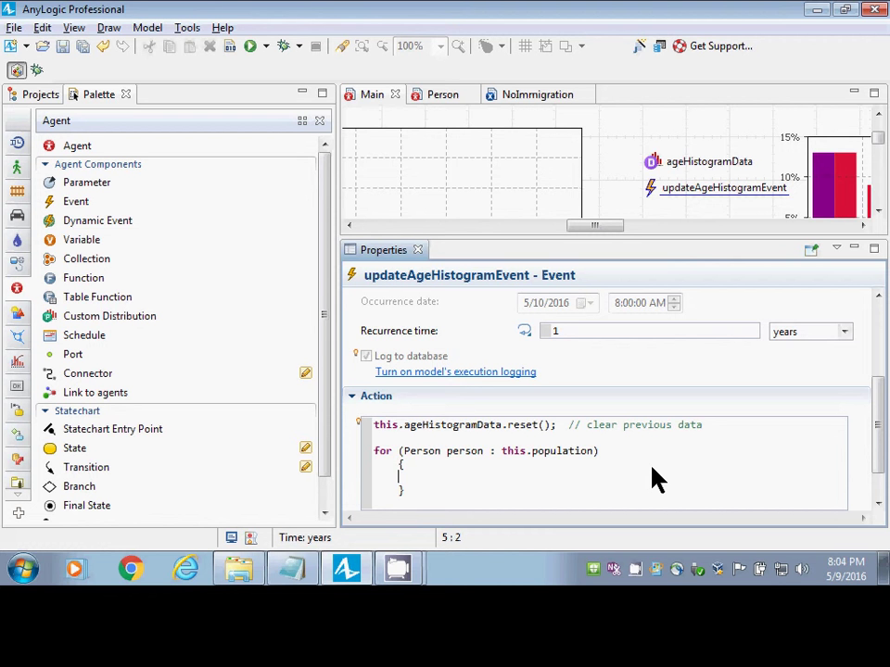
# Insert a this.ageHistogramData.add() call between the loop's braces in the event's action code, using code completion
pyautogui.write('this.ageHis')
pyautogui.hotkey('ctrl', 'space')
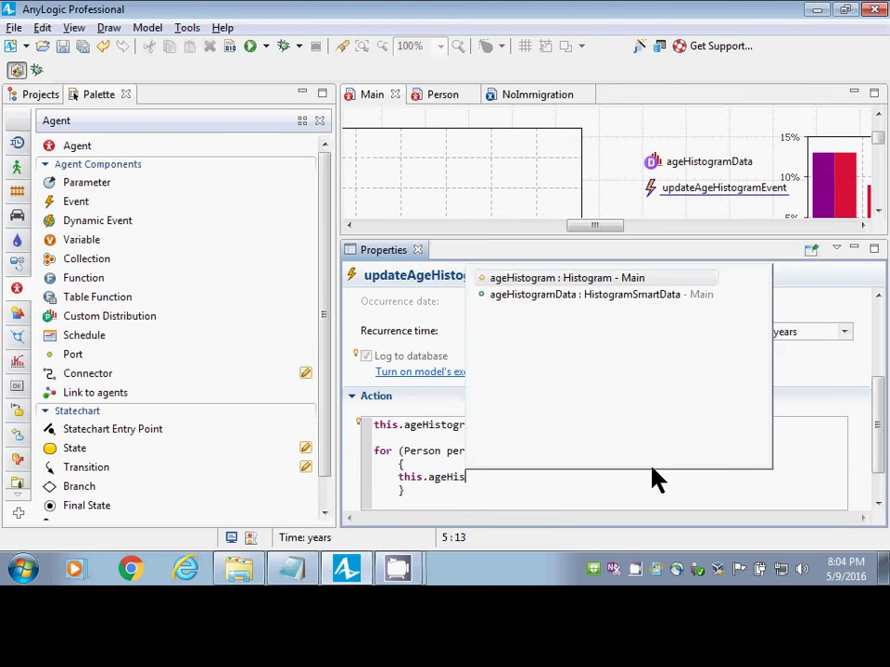
pyautogui.press('Down')
pyautogui.press('Return')
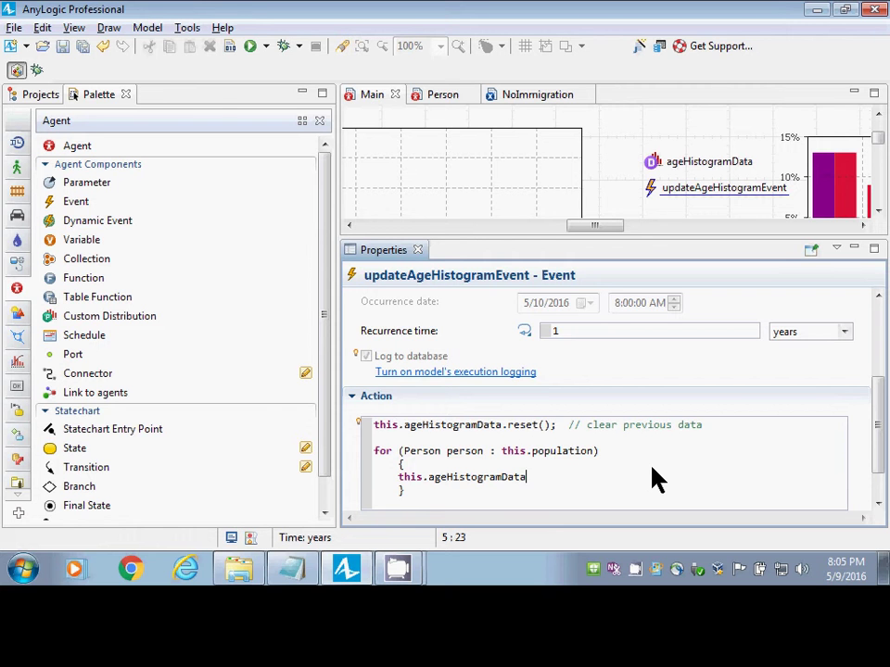
pyautogui.write('.add')
pyautogui.hotkey('ctrl', 'space')
pyautogui.hotkey('ctrl', 'shift', 'Right')
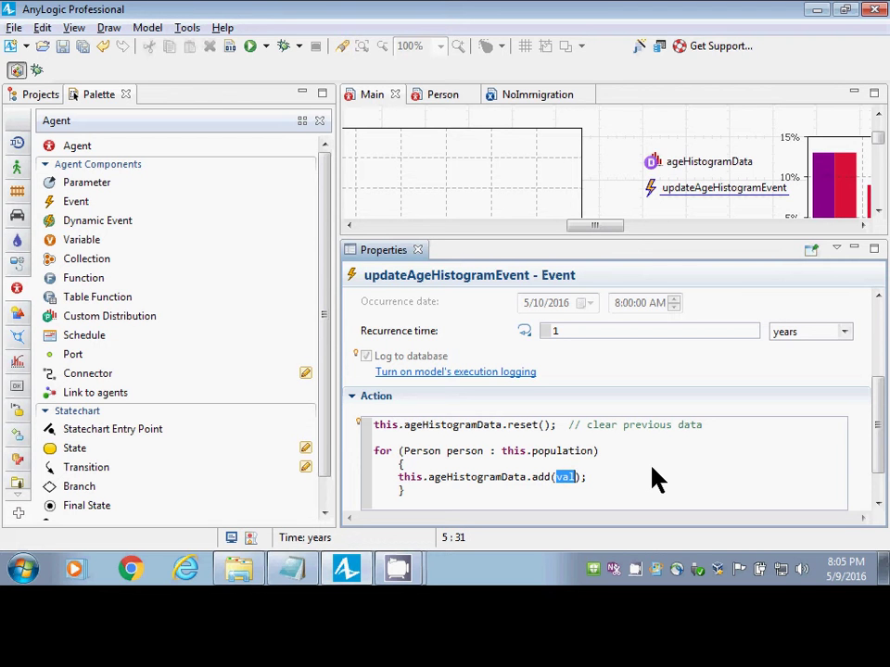
# Replace the val argument of the add call with person.currentAge(), completing the function name with code completion
pyautogui.click(445, 453)
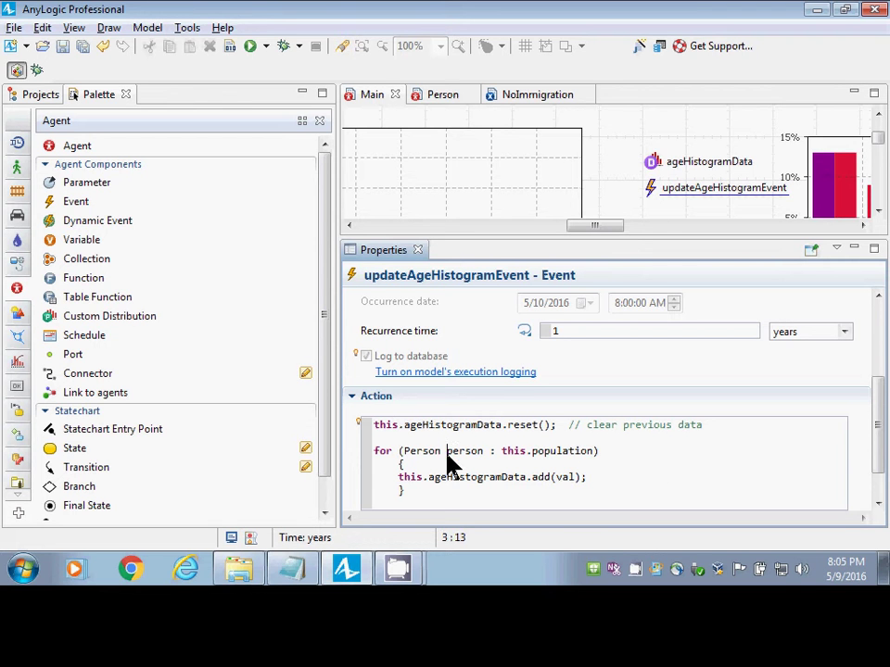
pyautogui.click(563, 477)
pyautogui.doubleClick(565, 478)
pyautogui.write('person.curren')
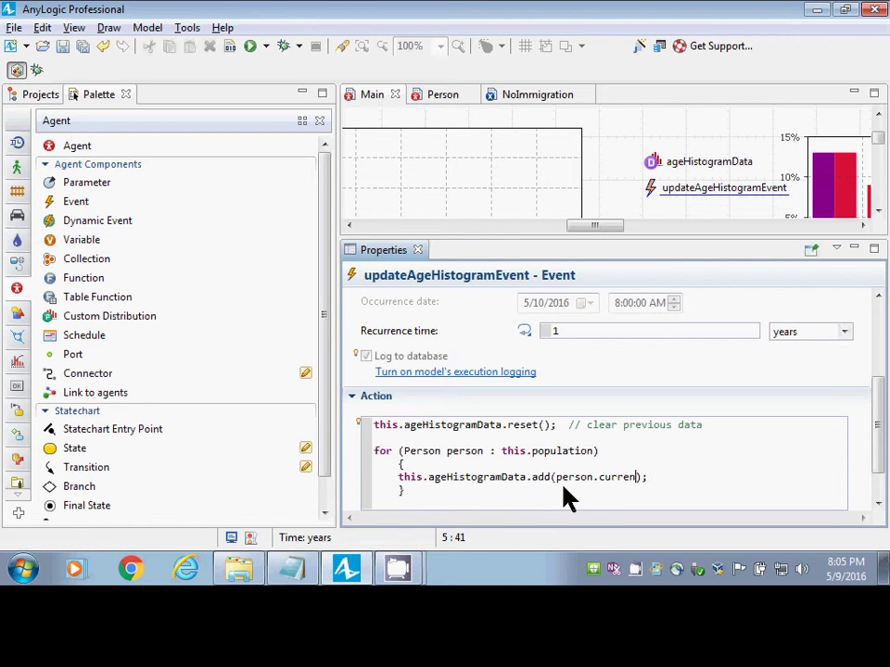
pyautogui.hotkey('ctrl', 'space')
pyautogui.press('Return')
# Copy the event's full action code over the existing text in Notepad, and build the model in AnyLogic
pyautogui.hotkey('ctrl', 'a')
pyautogui.hotkey('ctrl', 'c')
pyautogui.hotkey('alt', 'Tab')
pyautogui.hotkey('ctrl', 'a')
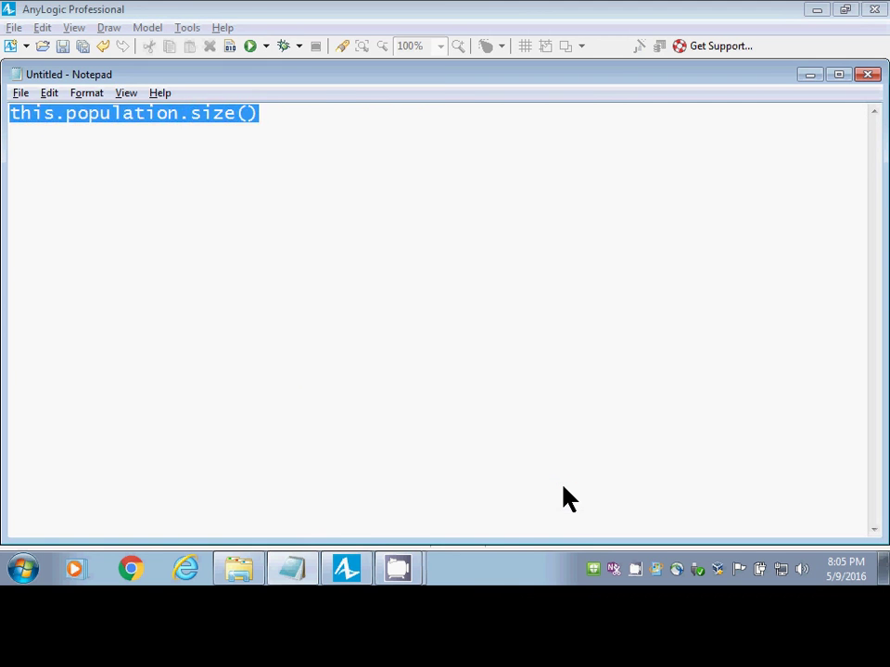
pyautogui.hotkey('ctrl', 'v')
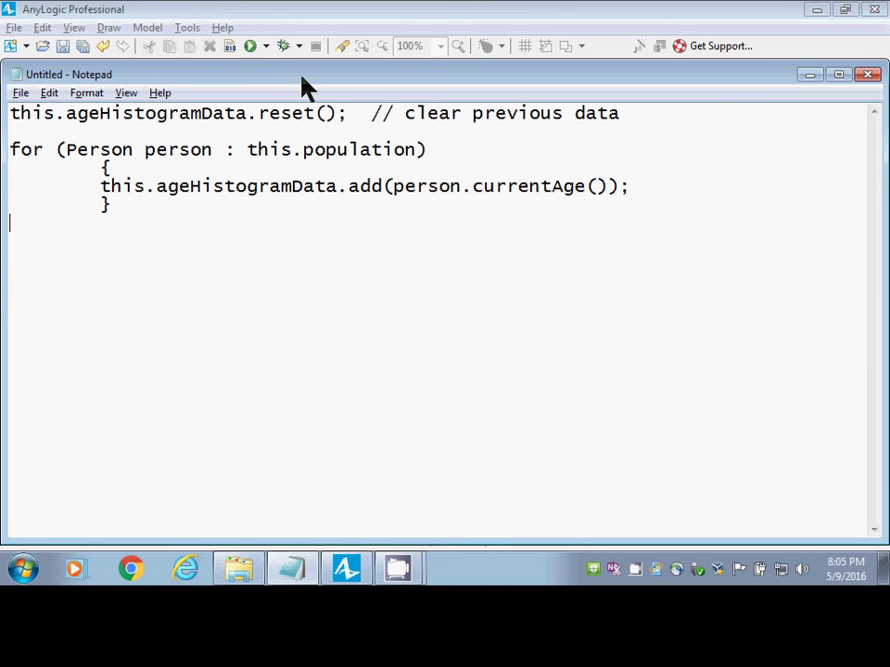
pyautogui.click(224, 47)
pyautogui.click(229, 46)
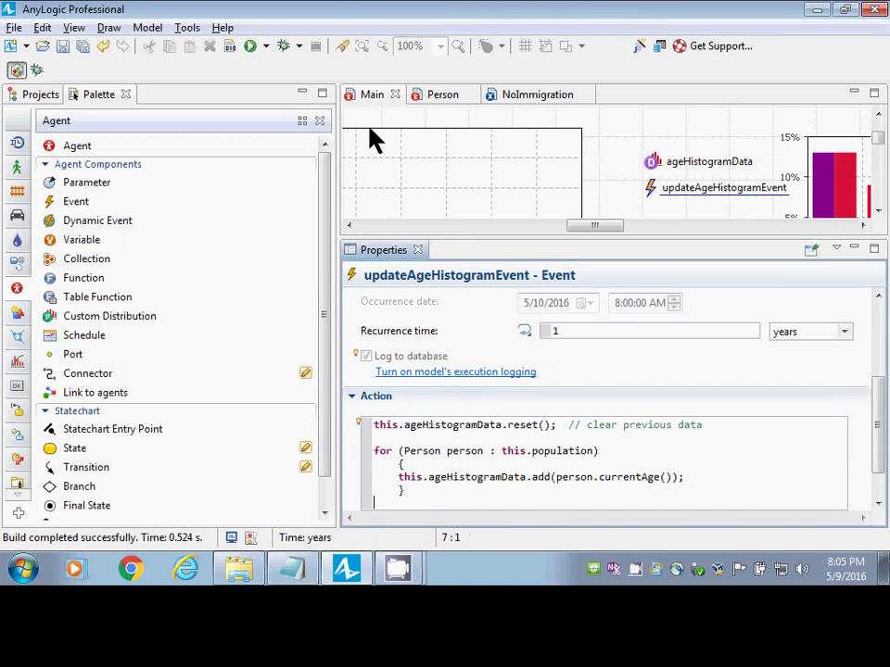
# Examine the reset statement, the for loop header and the add statement in the Notepad copy of the code
pyautogui.hotkey('alt', 'Tab')
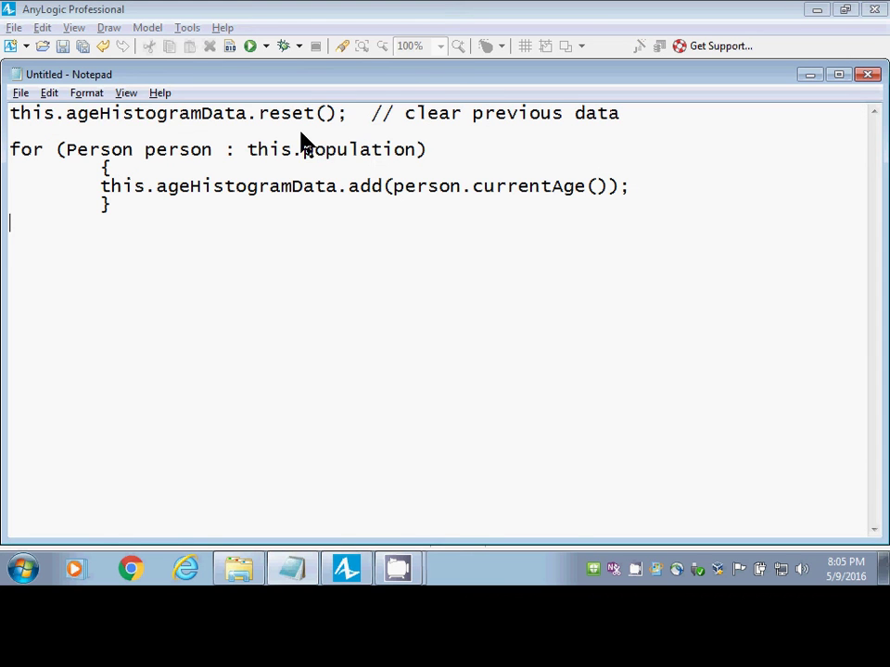
pyautogui.moveTo(371, 115); pyautogui.dragTo(4, 118)
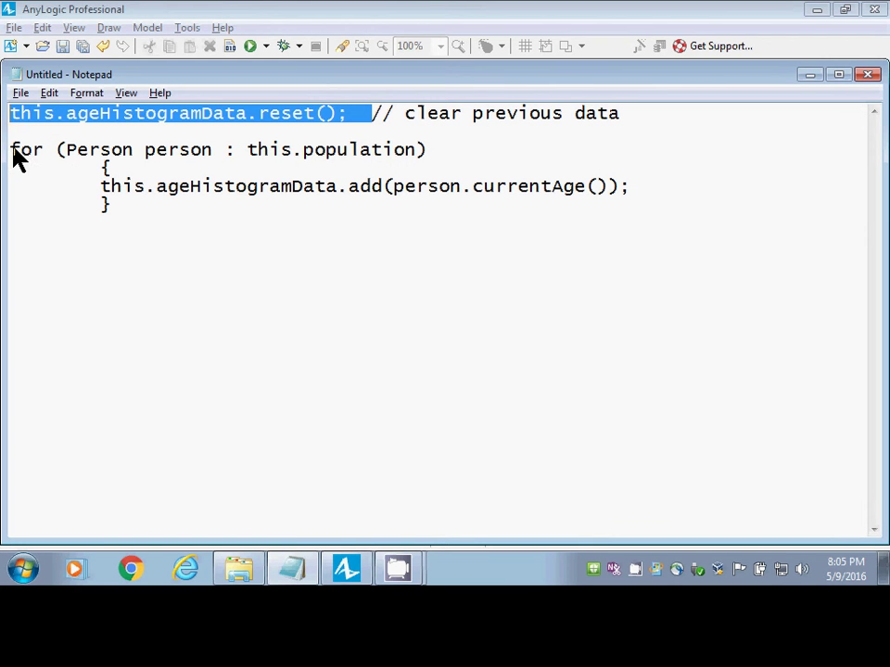
pyautogui.moveTo(55, 150); pyautogui.dragTo(417, 163)
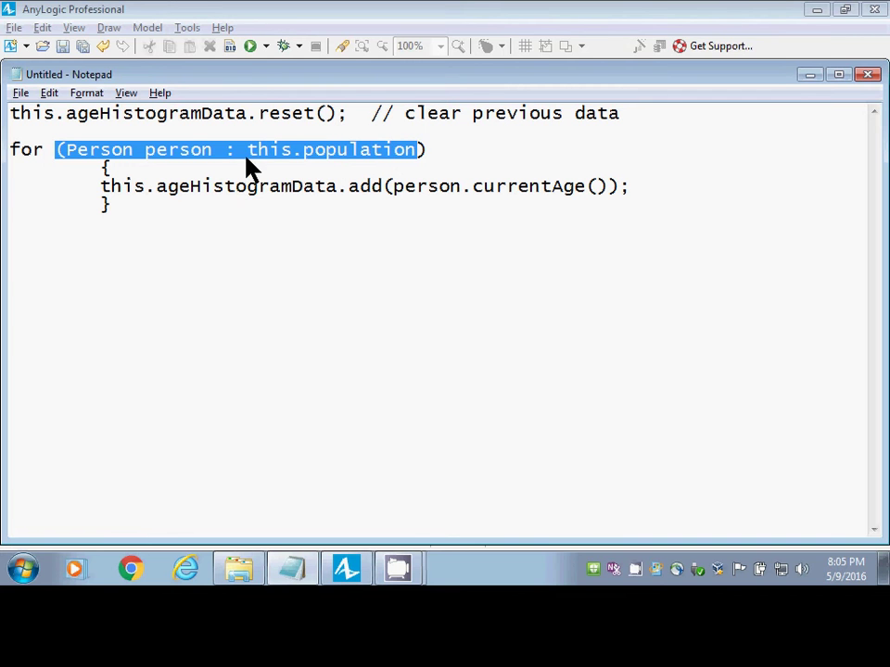
pyautogui.moveTo(247, 158); pyautogui.dragTo(391, 154)
pyautogui.moveTo(116, 153); pyautogui.dragTo(122, 154)
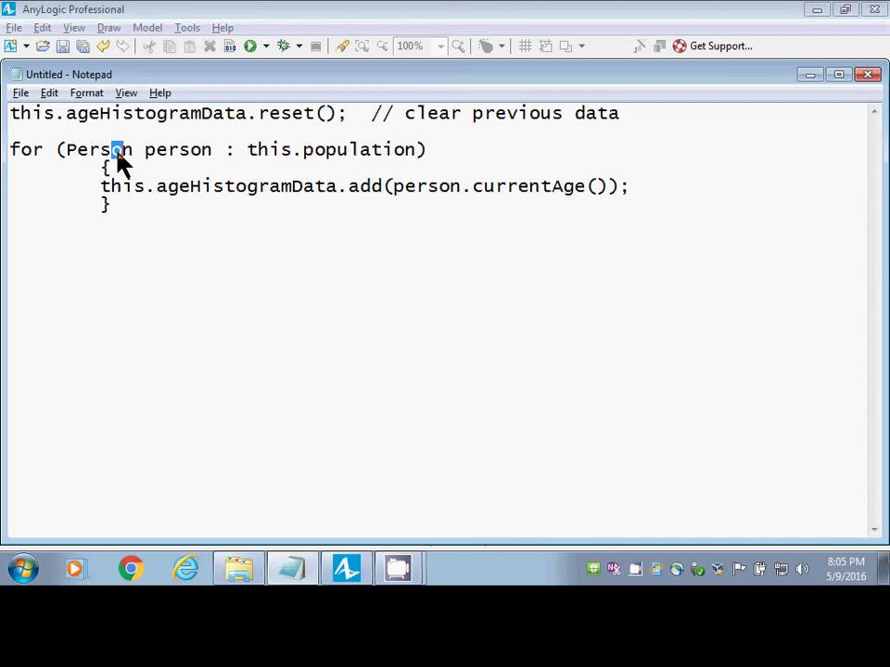
pyautogui.click(276, 153)
pyautogui.moveTo(145, 156); pyautogui.dragTo(193, 157)
pyautogui.moveTo(395, 186); pyautogui.dragTo(472, 187)
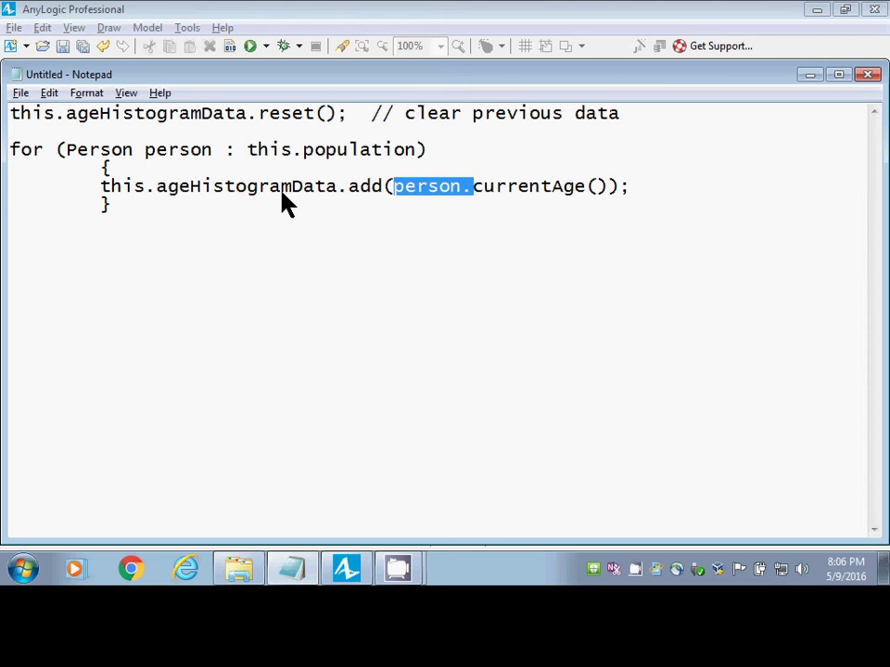
pyautogui.moveTo(179, 187); pyautogui.dragTo(367, 197)
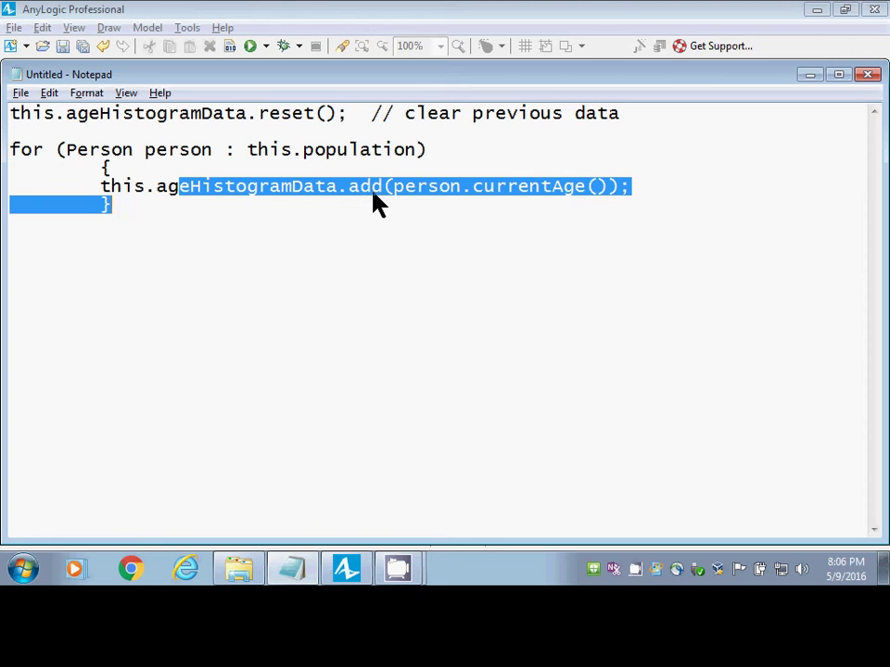
pyautogui.click(373, 195)
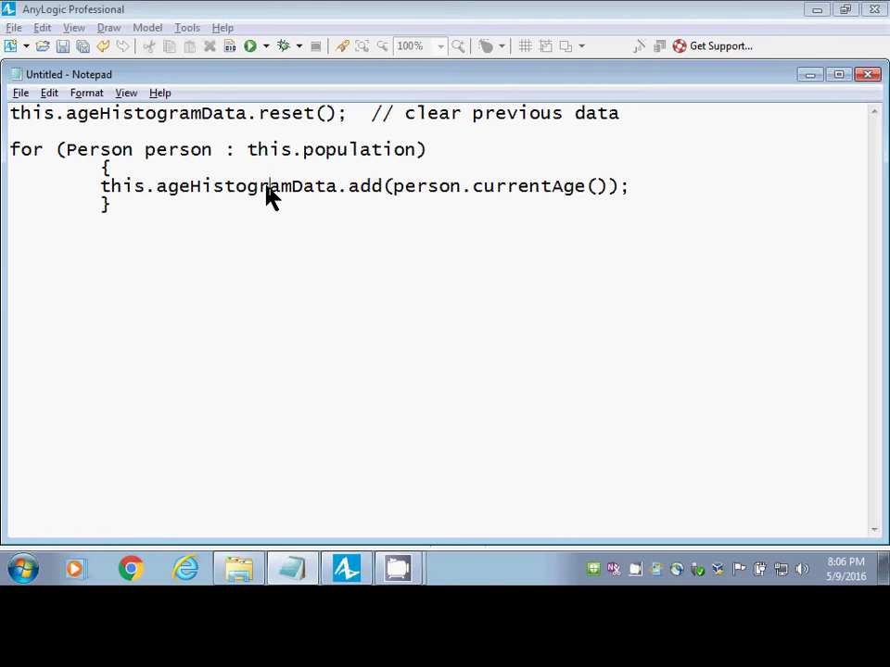
# Delete the opening brace line from the Notepad code and try removing the closing brace too
pyautogui.press('Up')
pyautogui.hotkey('shift', 'Home')
pyautogui.press('Delete')
pyautogui.press('Delete')
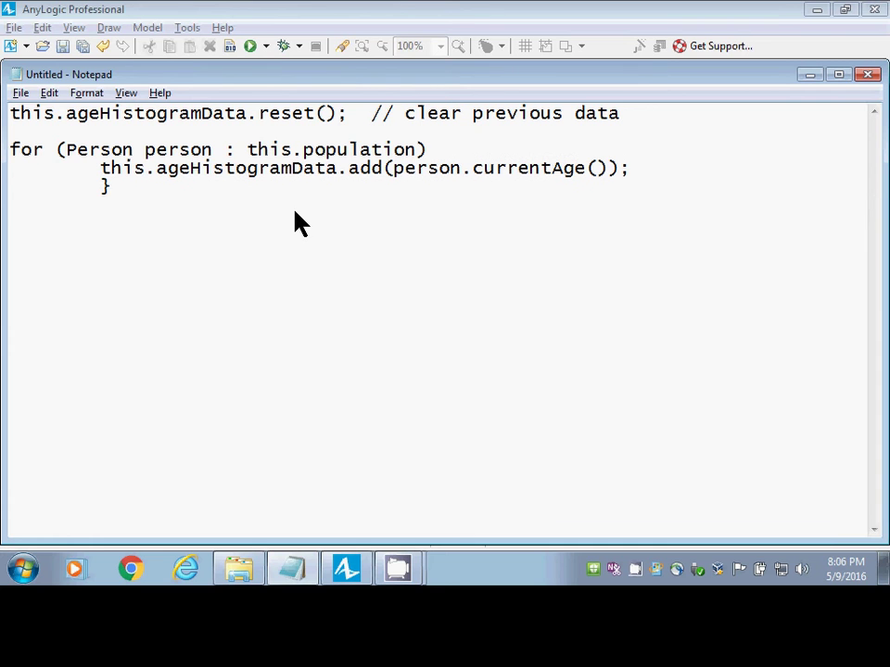
pyautogui.press('Down')
pyautogui.hotkey('shift', 'End')
pyautogui.press('Delete')
pyautogui.hotkey('ctrl', 'z')
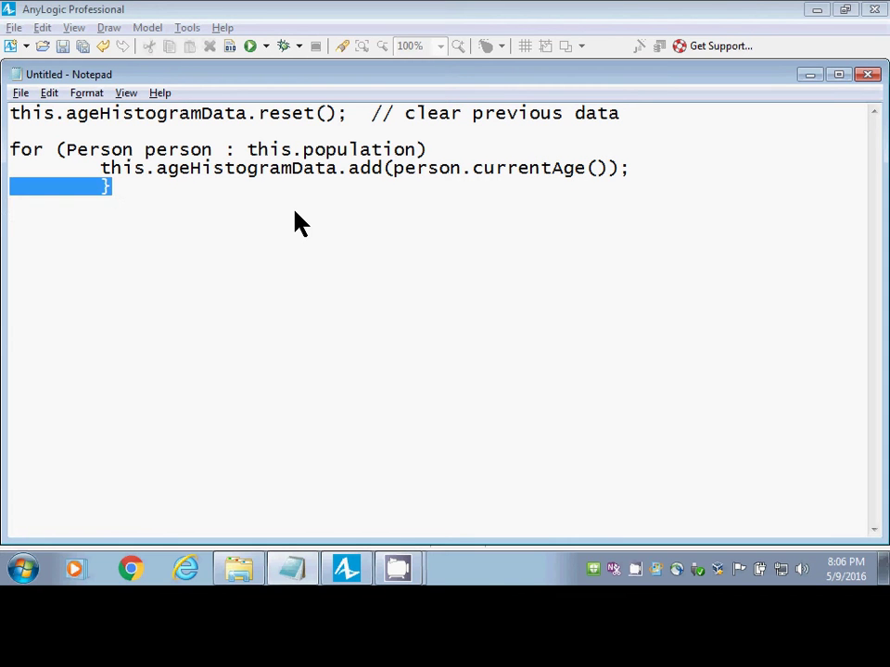
# Re-enter the indented opening brace on its own line below the for loop header in Notepad
pyautogui.press('Up')
pyautogui.press('Up')
pyautogui.press('End')
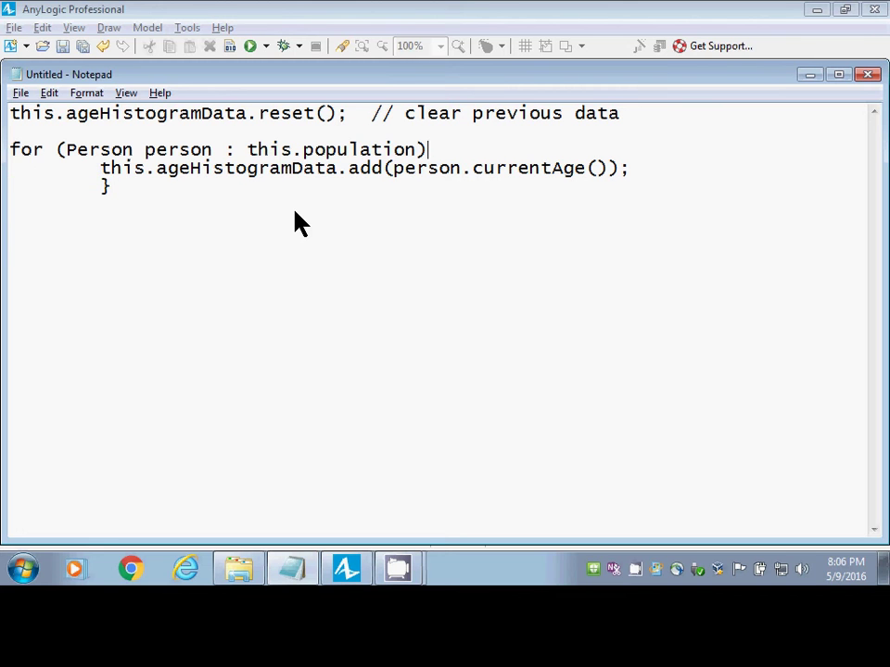
pyautogui.press('Return')
pyautogui.press('Tab')
pyautogui.write('{')
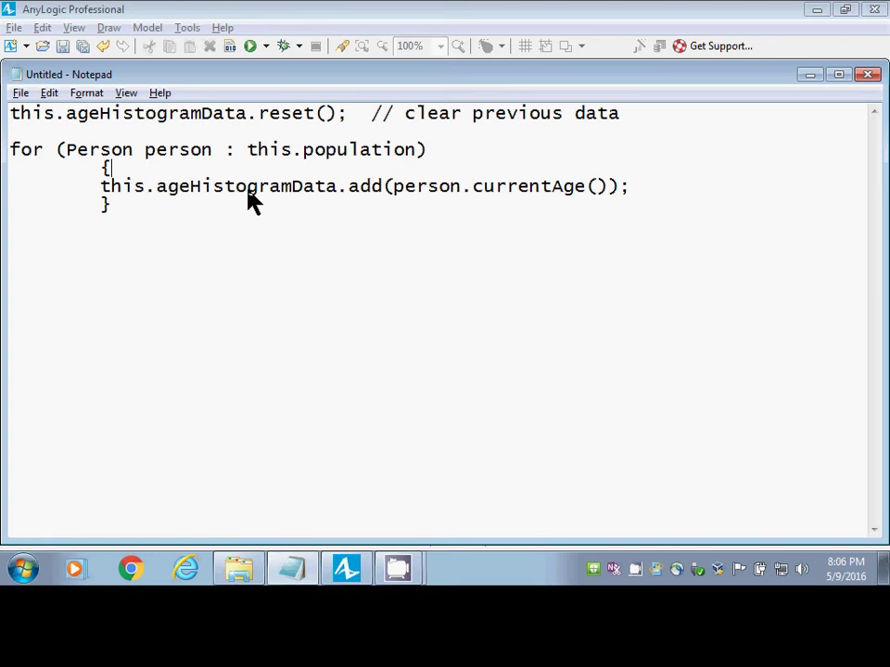
# Switch back to AnyLogic and rebuild the model
pyautogui.hotkey('alt', 'Tab')
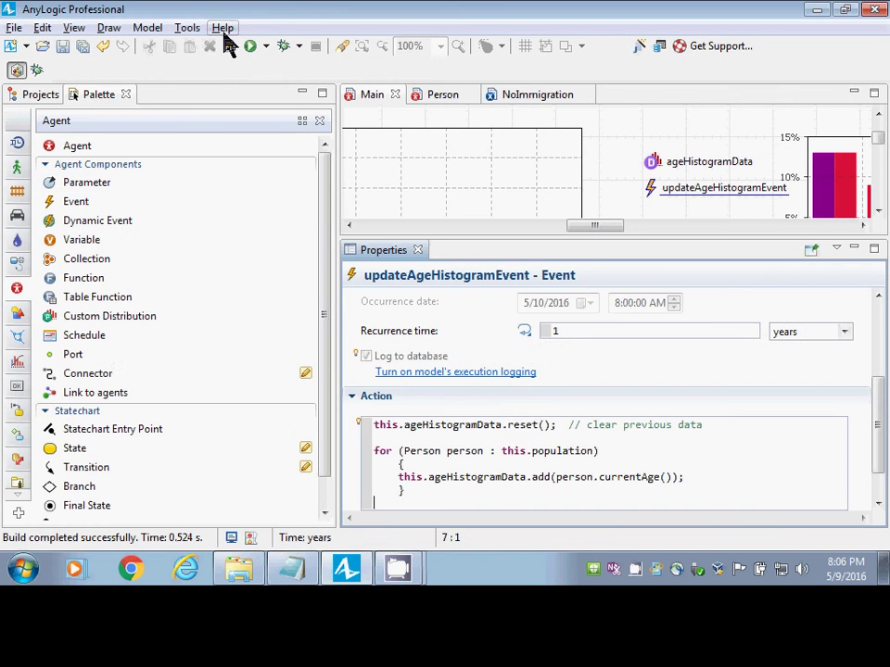
pyautogui.click(241, 113)
pyautogui.hotkey('ctrl', 's')
# Move the loop's opening brace onto the for header line and remove the closing brace's indentation
pyautogui.click(405, 463)
pyautogui.press('Right')
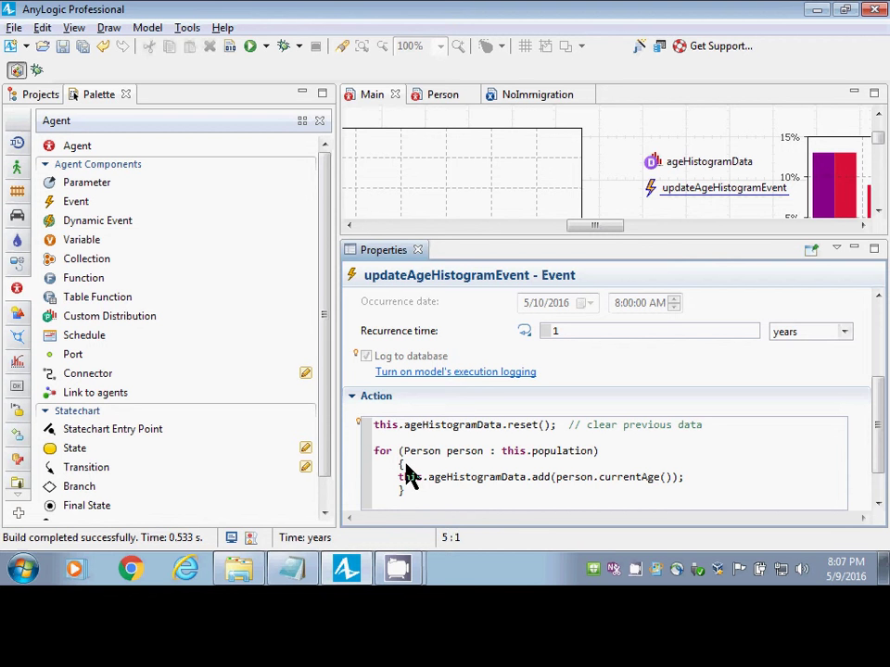
pyautogui.press('Up')
pyautogui.hotkey('shift', 'Right')
pyautogui.press('Delete')
pyautogui.press('Down')
pyautogui.press('Down')
pyautogui.press('Delete')
pyautogui.press('Down')
pyautogui.press('Up')
pyautogui.press('Up')
pyautogui.press('Up')
pyautogui.press('BackSpace')
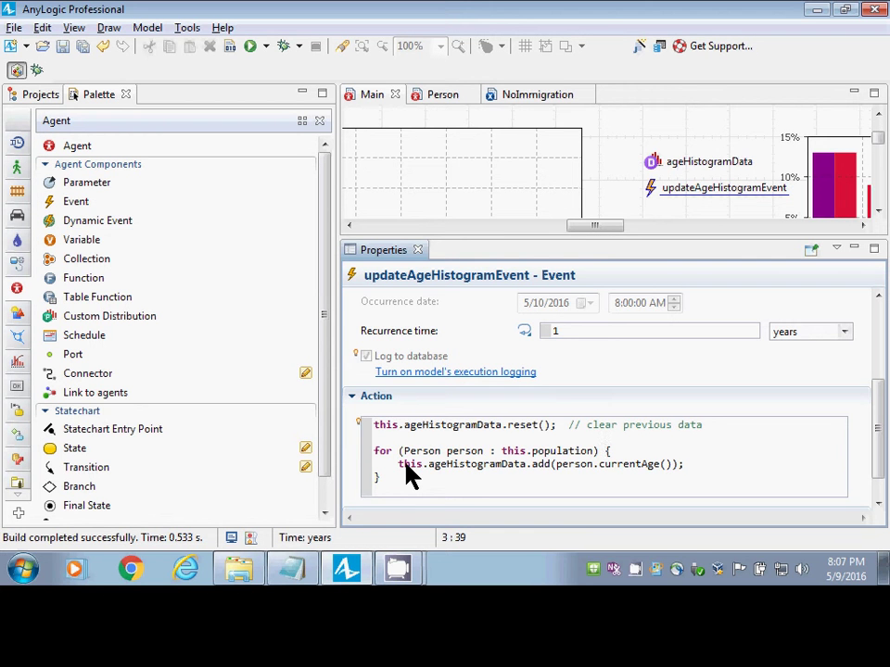
# Put the loop's opening brace back on its own indented line and indent the closing brace
pyautogui.press('Return')
pyautogui.press('Tab')
pyautogui.press('Down')
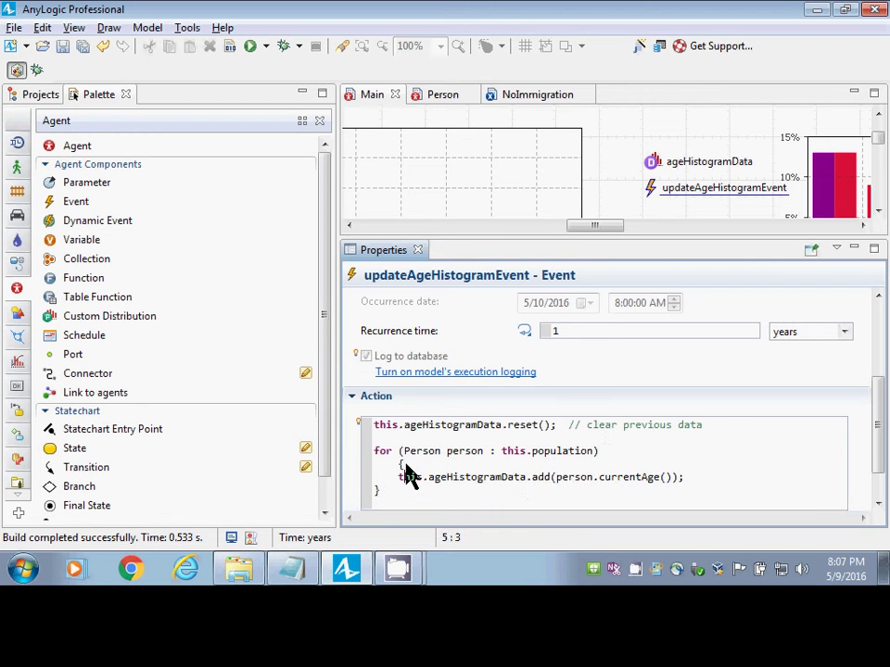
pyautogui.press('Down')
pyautogui.press('Home')
pyautogui.press('Tab')
pyautogui.press('Up')
pyautogui.press('Up')
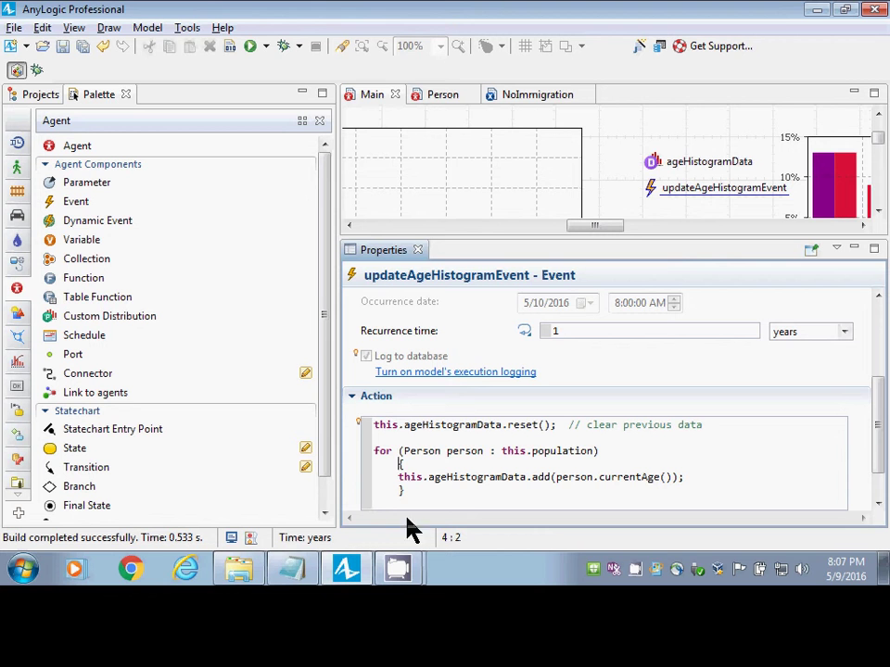
# Try aligning the loop's opening brace with the for keyword by removing its indentation
pyautogui.press('BackSpace')
pyautogui.press('Down')
pyautogui.press('Down')
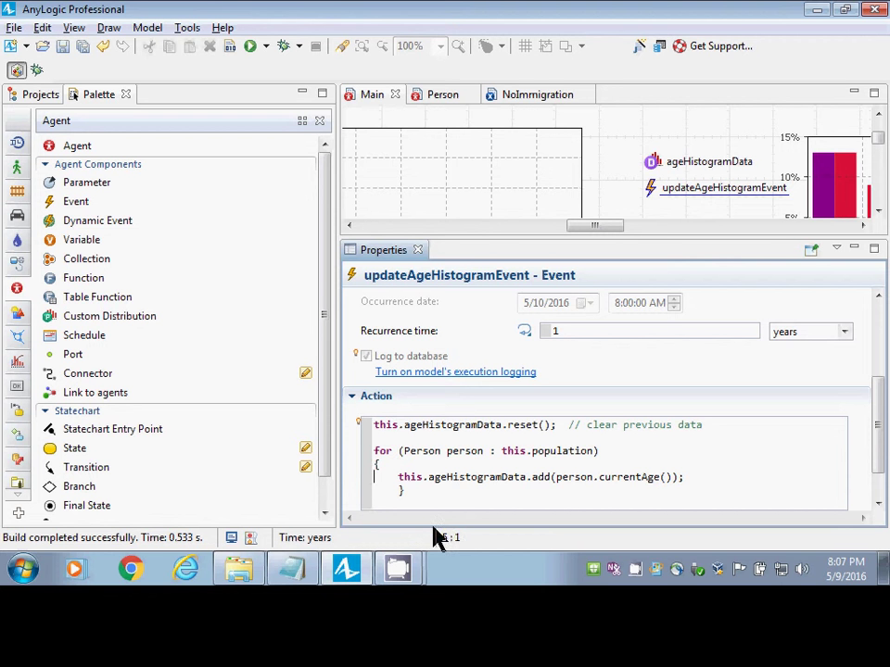
pyautogui.press('BackSpace')
pyautogui.press('Tab')
# Join the opening brace to the for header line, and return it to its own indented line
pyautogui.press('Up')
pyautogui.press('Up')
pyautogui.press('Up')
pyautogui.press('End')
pyautogui.press('Delete')
pyautogui.press('BackSpace')
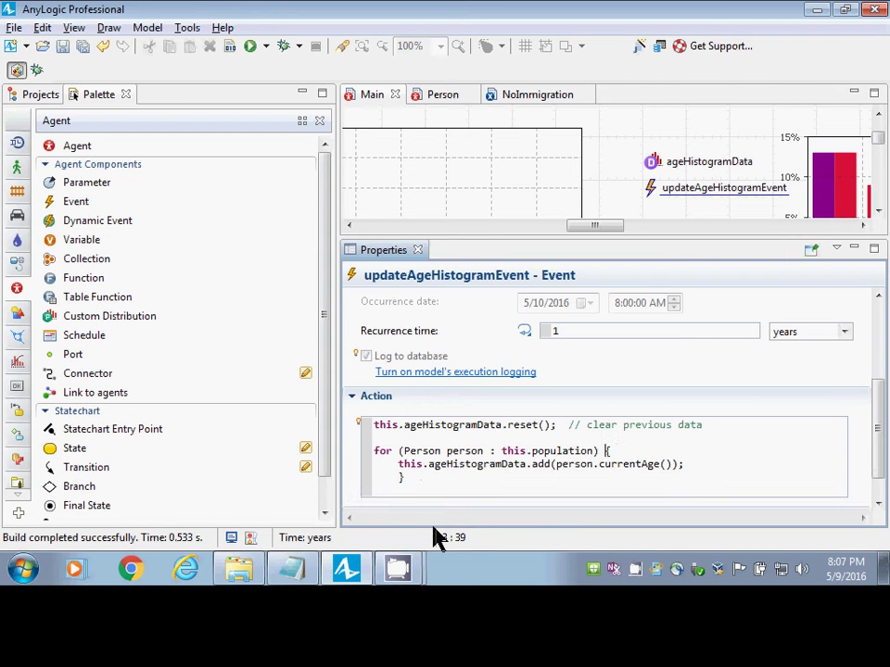
pyautogui.press('Return')
pyautogui.press('Tab')
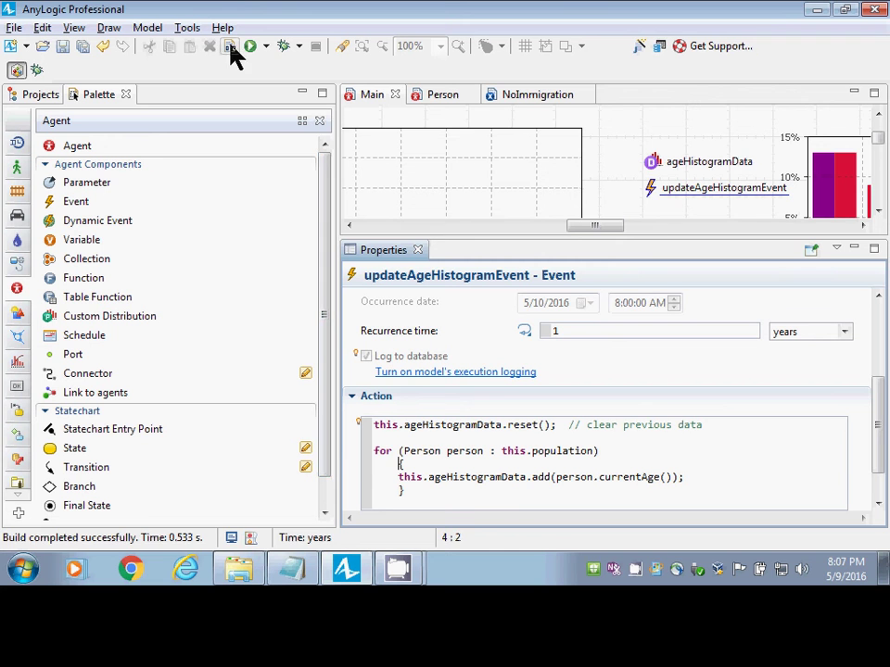
# Launch the NoImmigration experiment from the project tree and start its simulation run
pyautogui.click(264, 213)
pyautogui.click(42, 95)
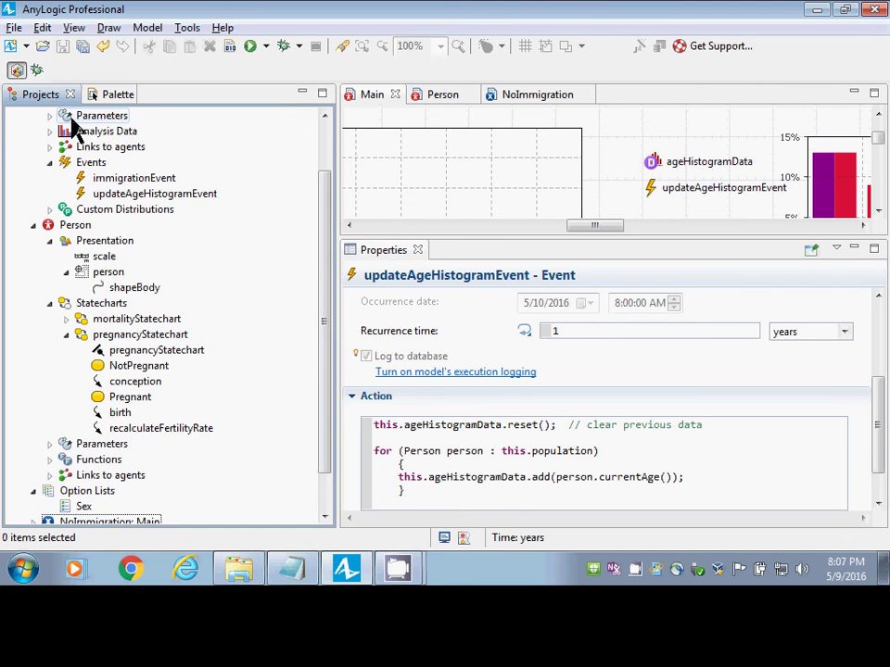
pyautogui.rightClick(130, 521)
pyautogui.click(167, 482)
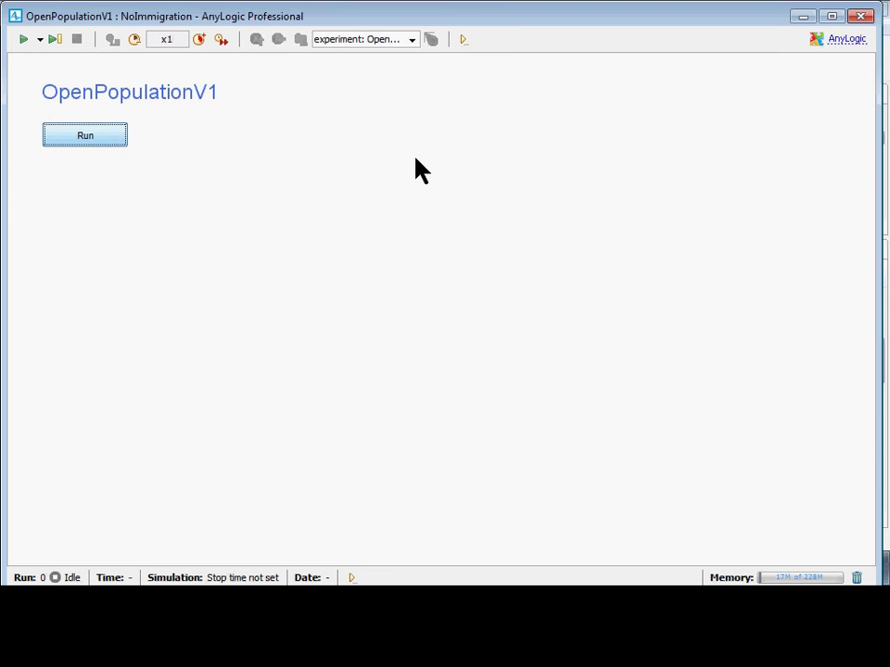
pyautogui.click(113, 140)
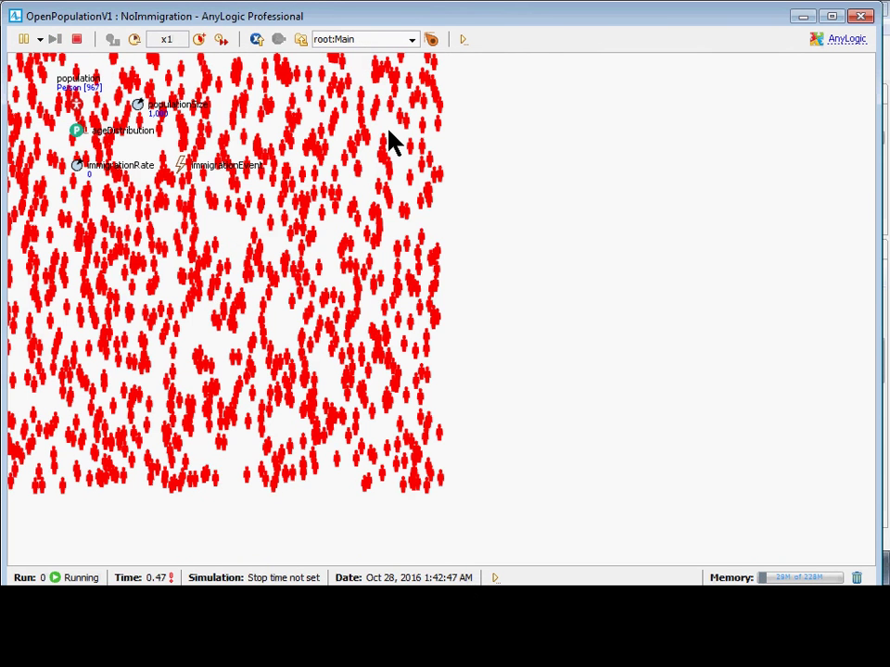
# Examine the Age Distribution histogram while the simulation runs, raising the speed to x5, and close the run window
pyautogui.scroll(5, 530, 224)
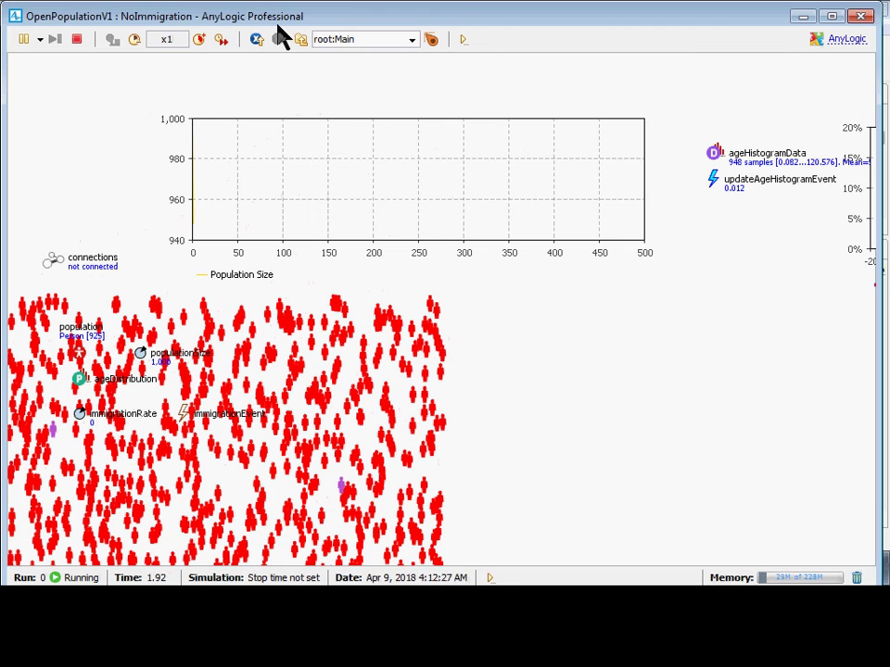
pyautogui.moveTo(681, 198); pyautogui.dragTo(139, 193)
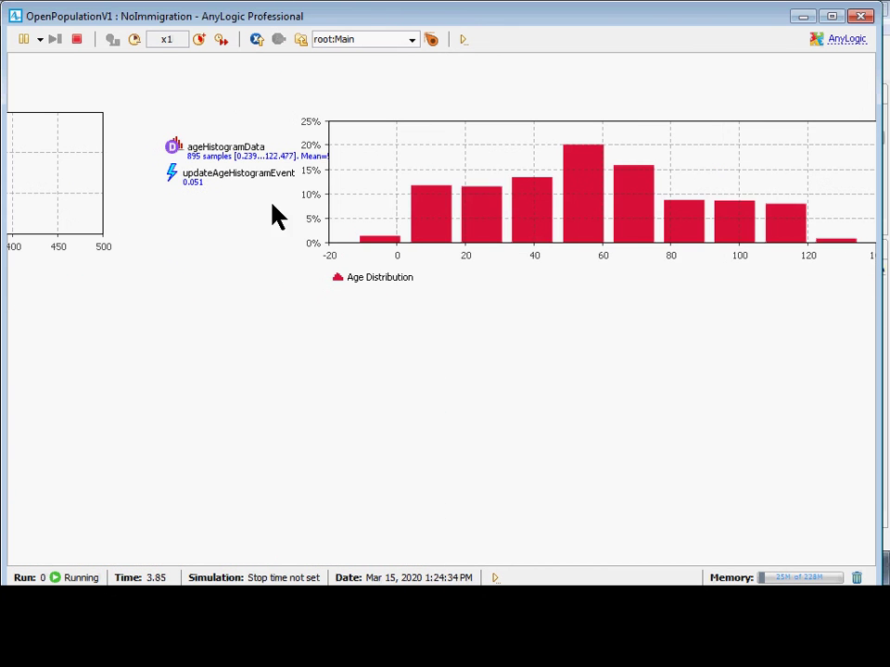
pyautogui.moveTo(419, 269); pyautogui.dragTo(305, 255)
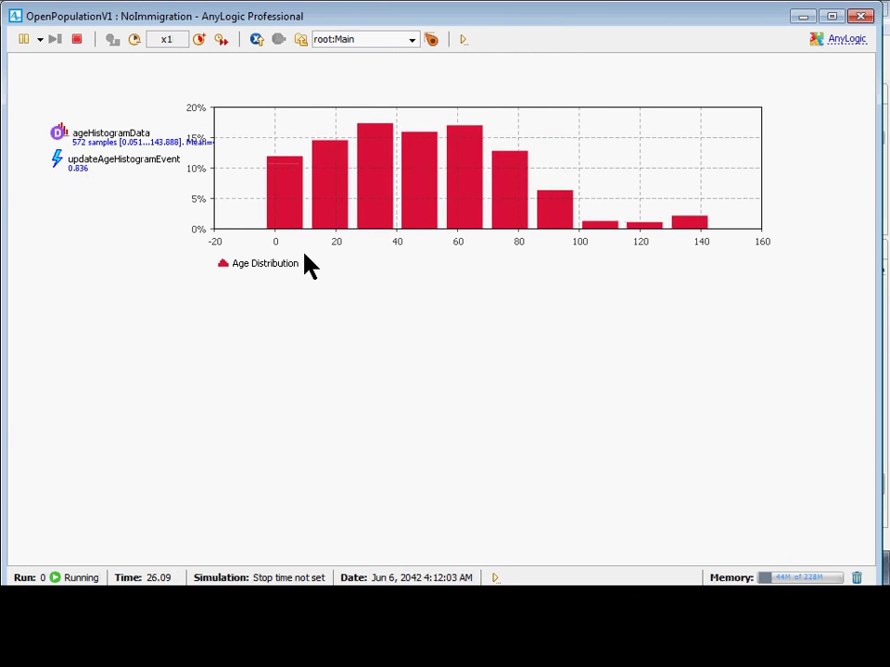
pyautogui.click(198, 39)
pyautogui.click(198, 39)
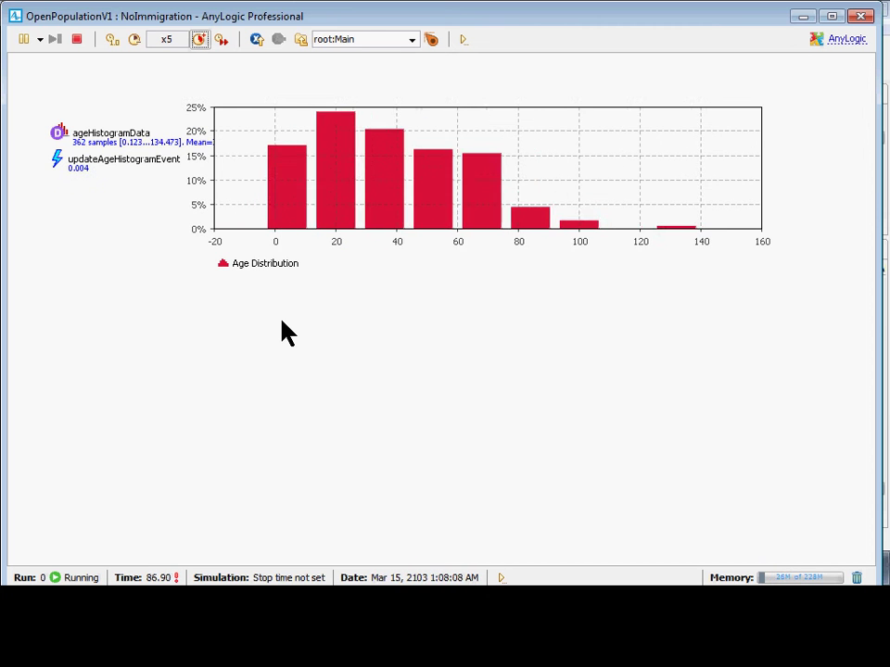
pyautogui.click(860, 18)
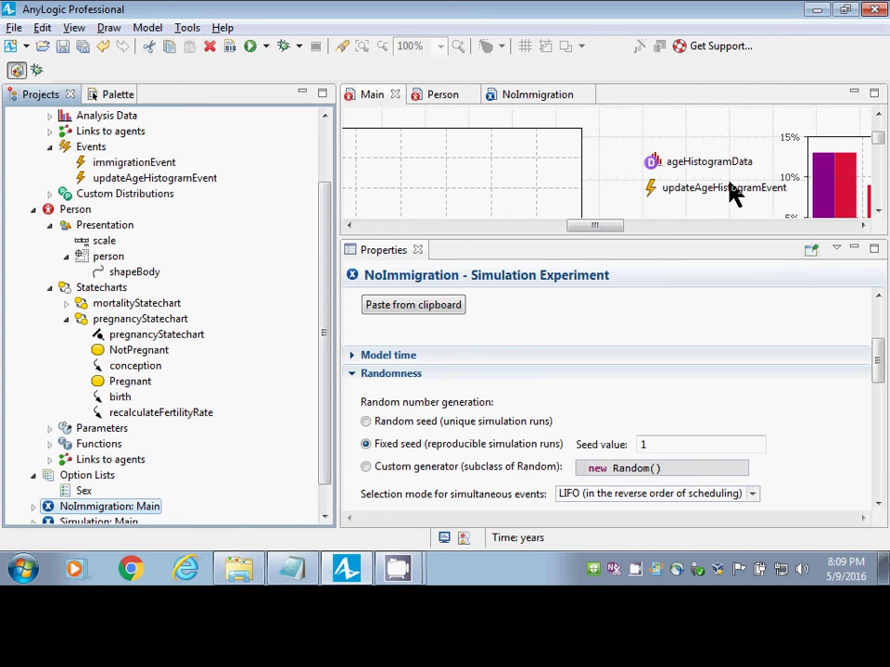
# Switch ageHistogramData's values range to Fixed with a maximum of 120
pyautogui.click(651, 163)
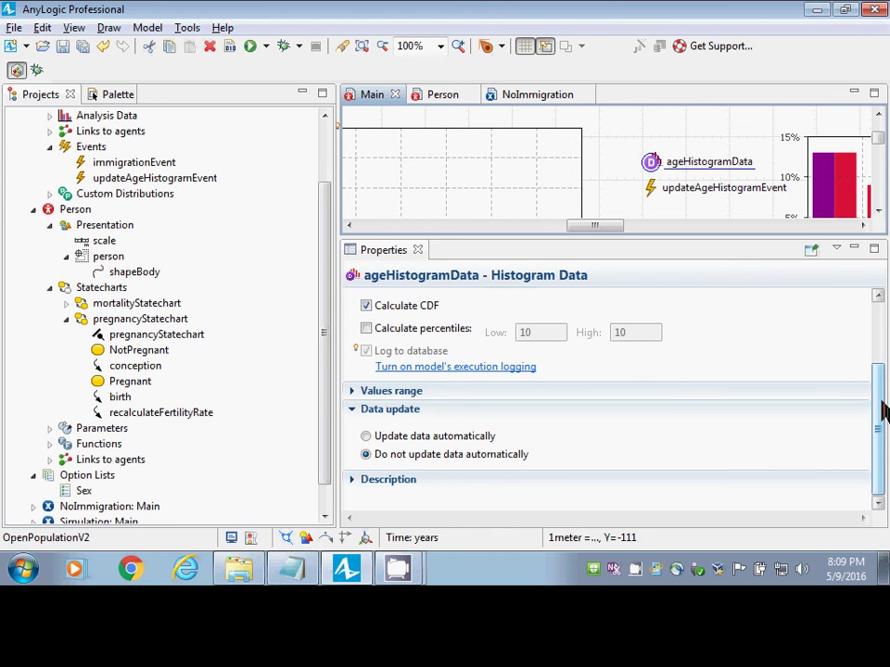
pyautogui.click(882, 445)
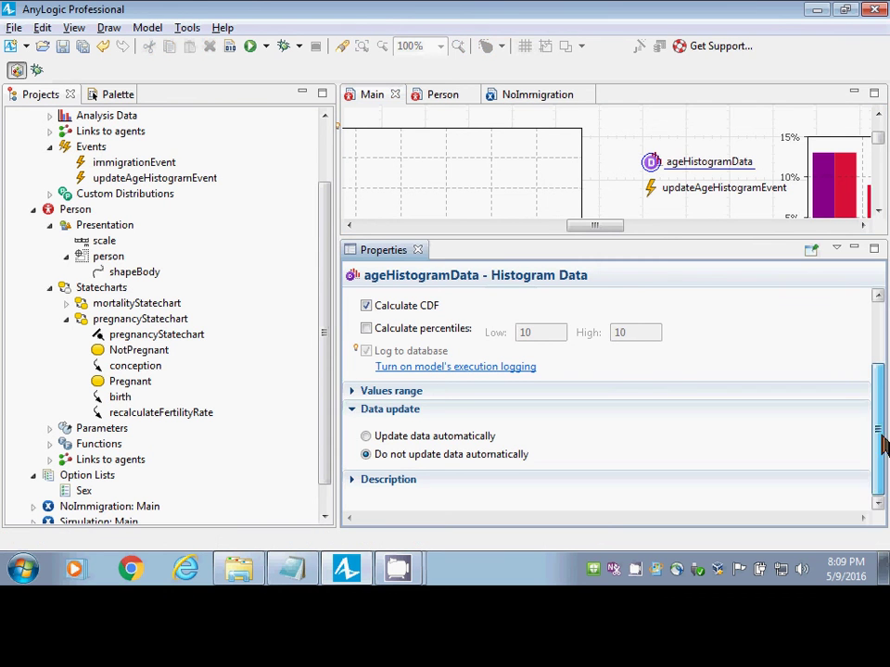
pyautogui.moveTo(882, 445); pyautogui.dragTo(880, 362)
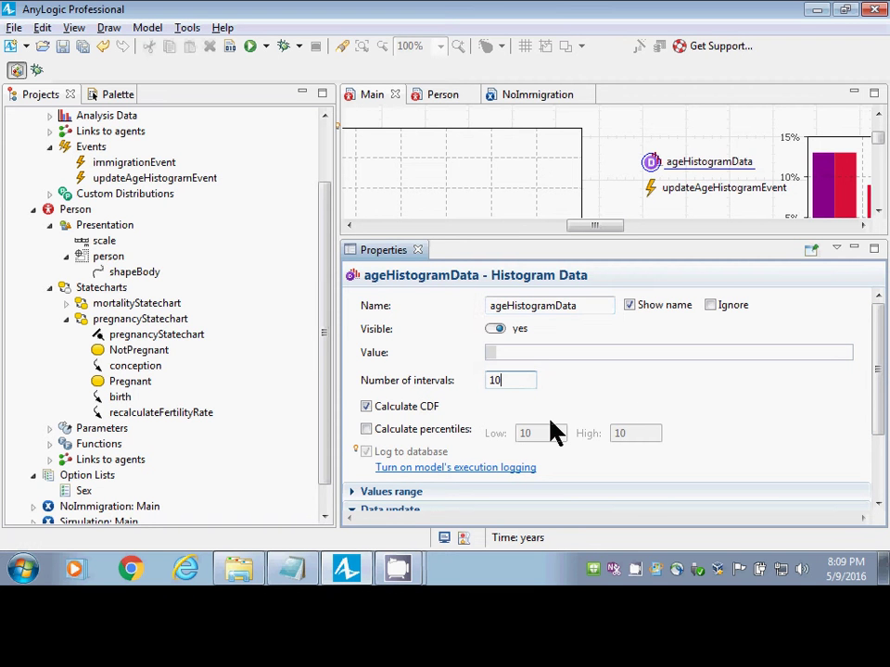
pyautogui.moveTo(879, 341)
pyautogui.mouseDown()
pyautogui.moveTo(879, 363)
pyautogui.moveTo(882, 338)
pyautogui.mouseUp()
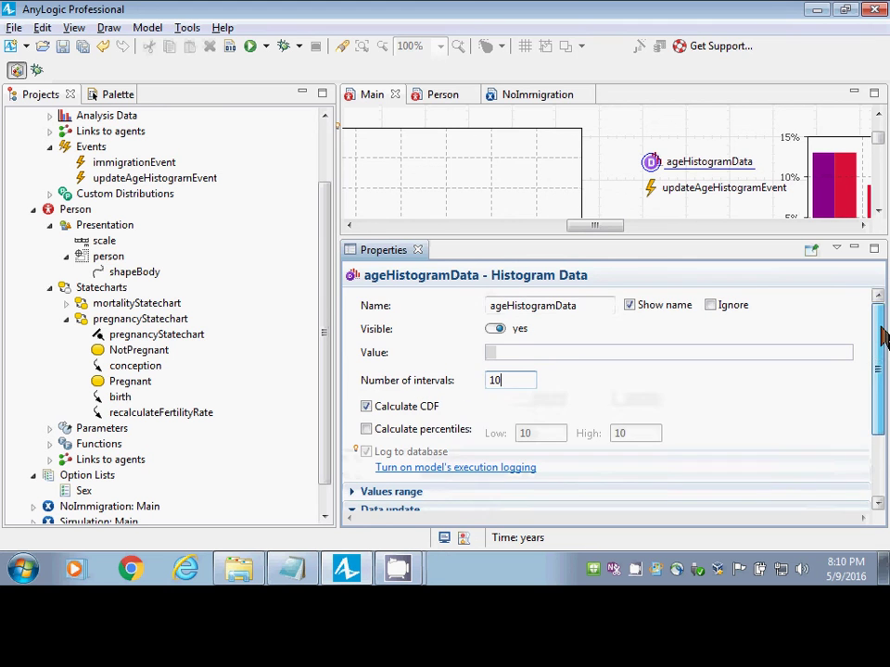
pyautogui.click(352, 493)
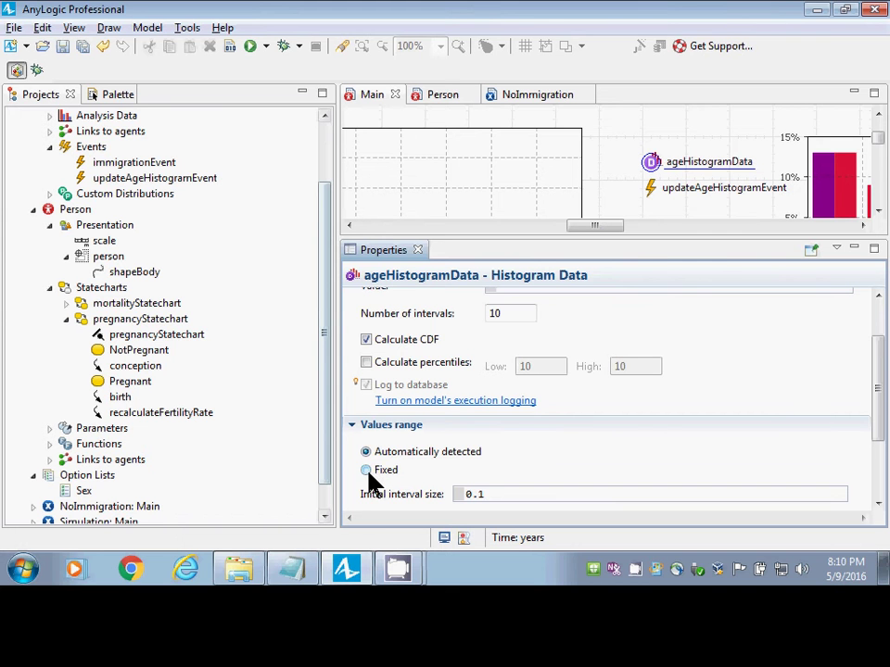
pyautogui.click(367, 471)
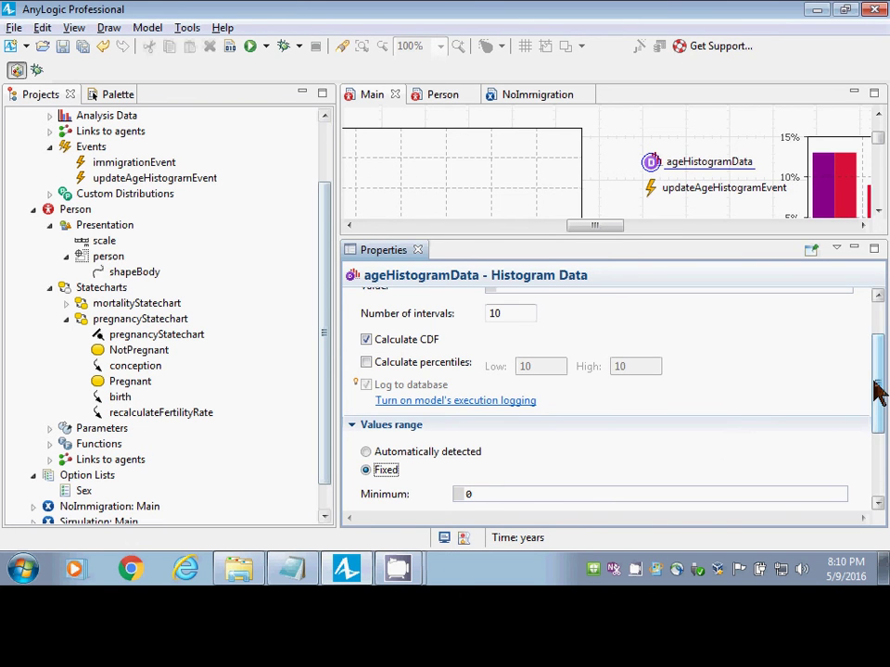
pyautogui.moveTo(878, 391); pyautogui.dragTo(876, 428)
pyautogui.click(532, 414)
pyautogui.write('2')
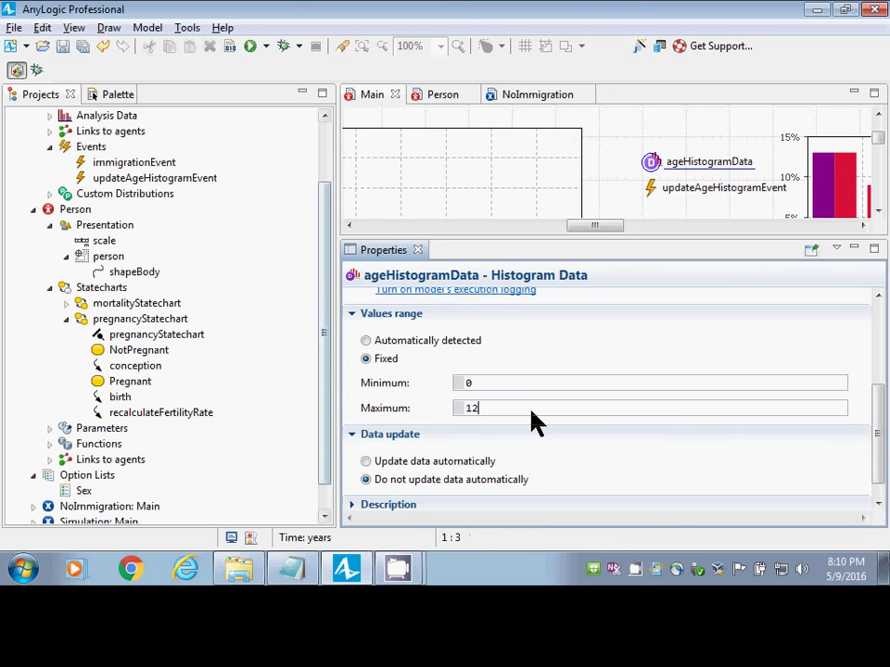
pyautogui.write('0')
# Launch the NoImmigration experiment and start its simulation run
pyautogui.rightClick(130, 519)
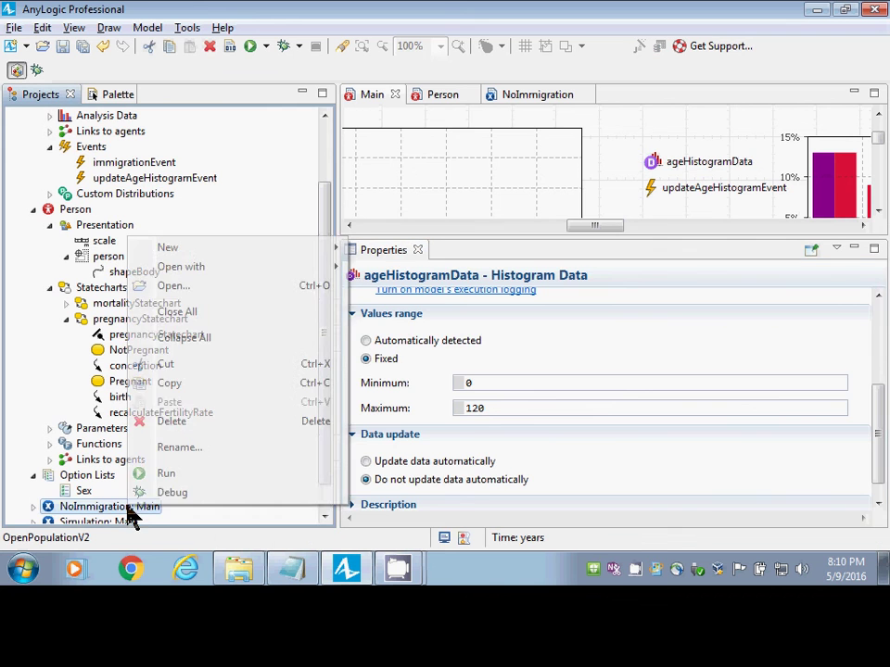
pyautogui.click(155, 473)
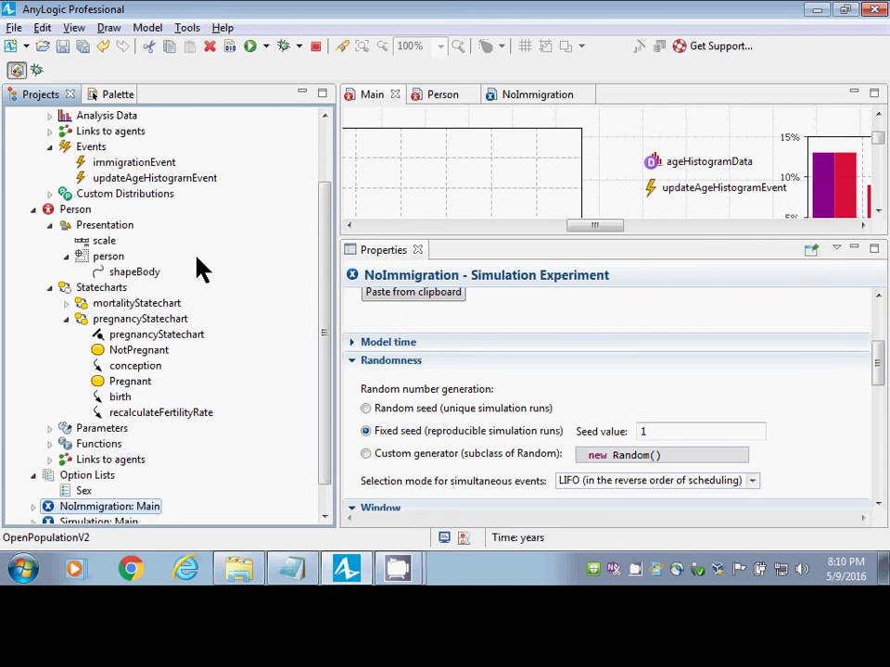
pyautogui.click(115, 139)
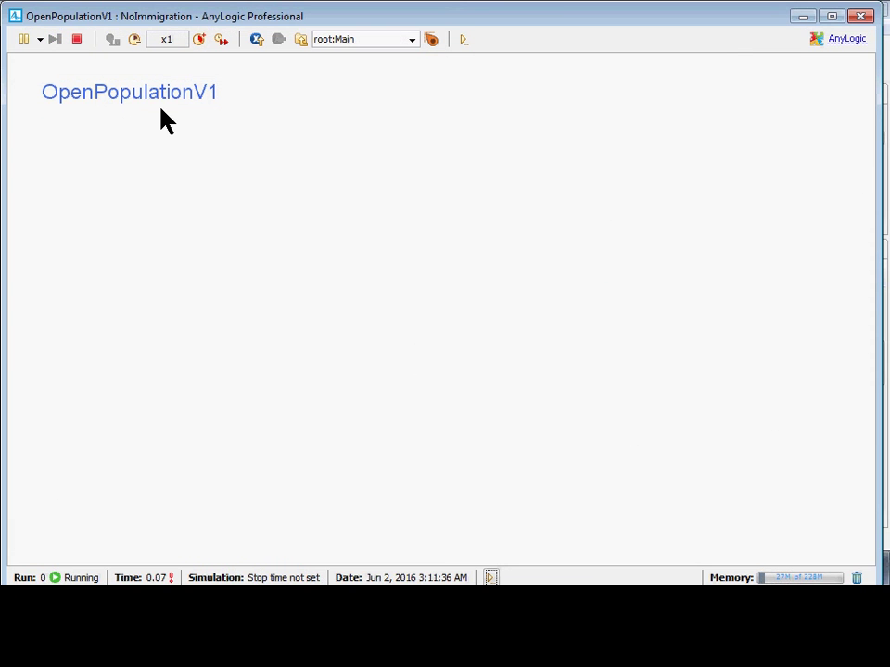
# Examine the Age Distribution histogram on its 0 to 120 range while raising the simulation speed to x100
pyautogui.click(199, 39)
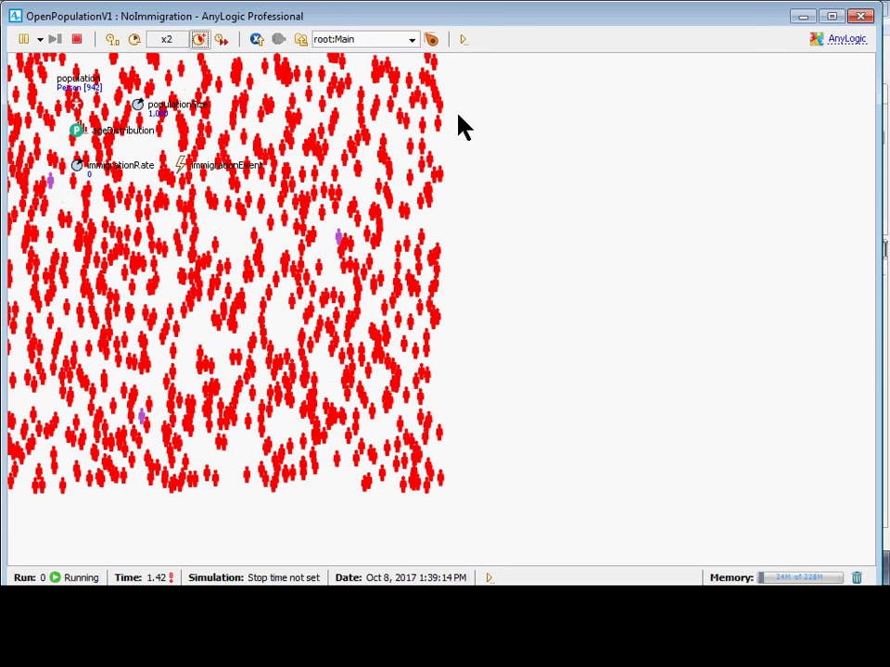
pyautogui.moveTo(458, 127); pyautogui.dragTo(28, 346)
pyautogui.moveTo(458, 307); pyautogui.dragTo(291, 341)
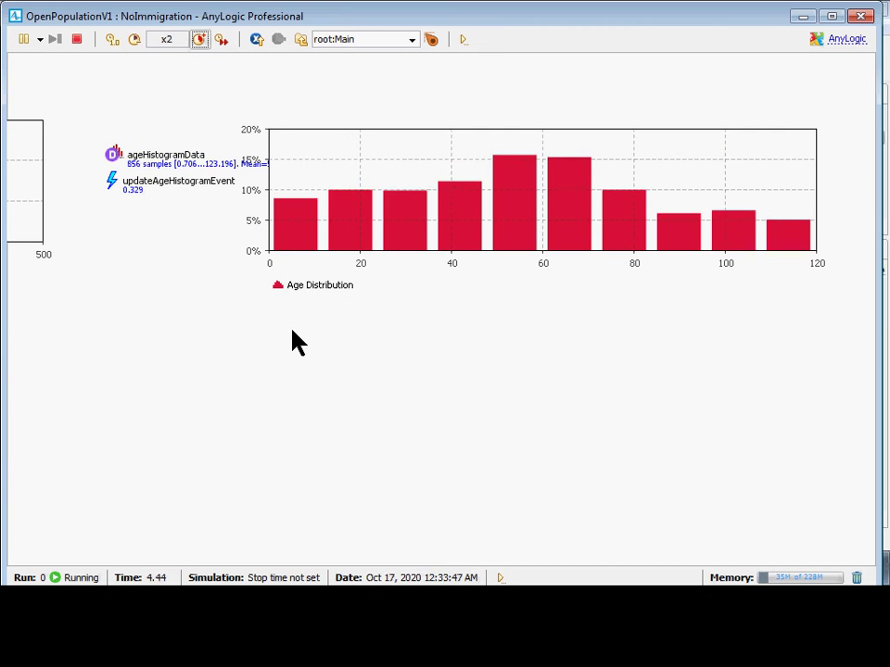
pyautogui.click(198, 41)
pyautogui.click(198, 41)
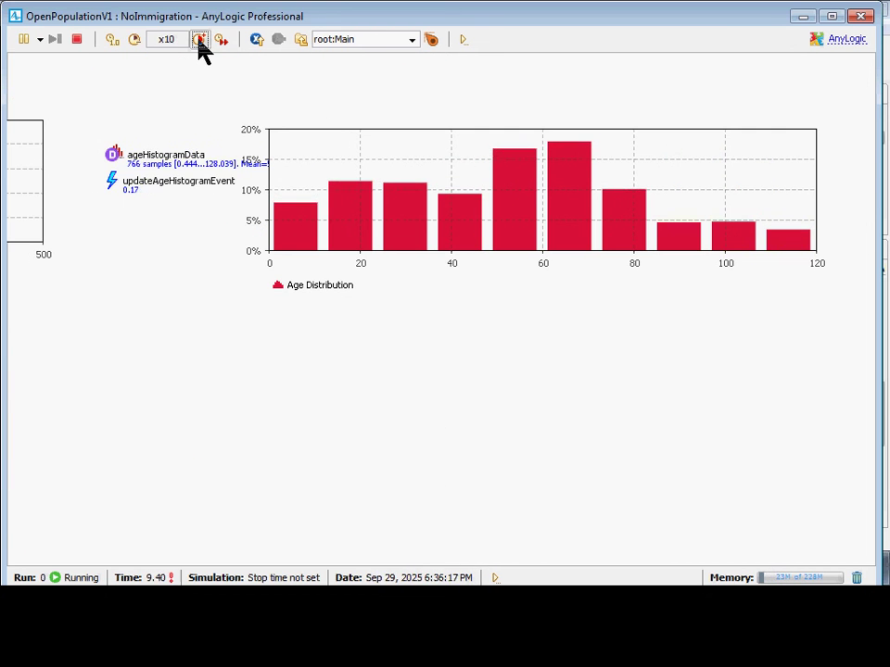
pyautogui.click(200, 41)
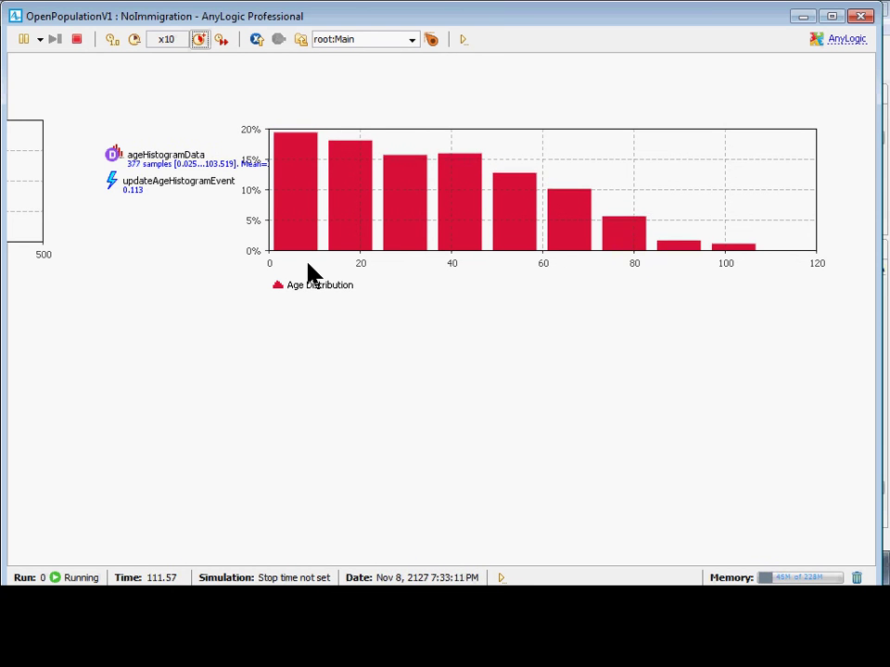
pyautogui.click(198, 43)
pyautogui.click(198, 40)
pyautogui.click(199, 41)
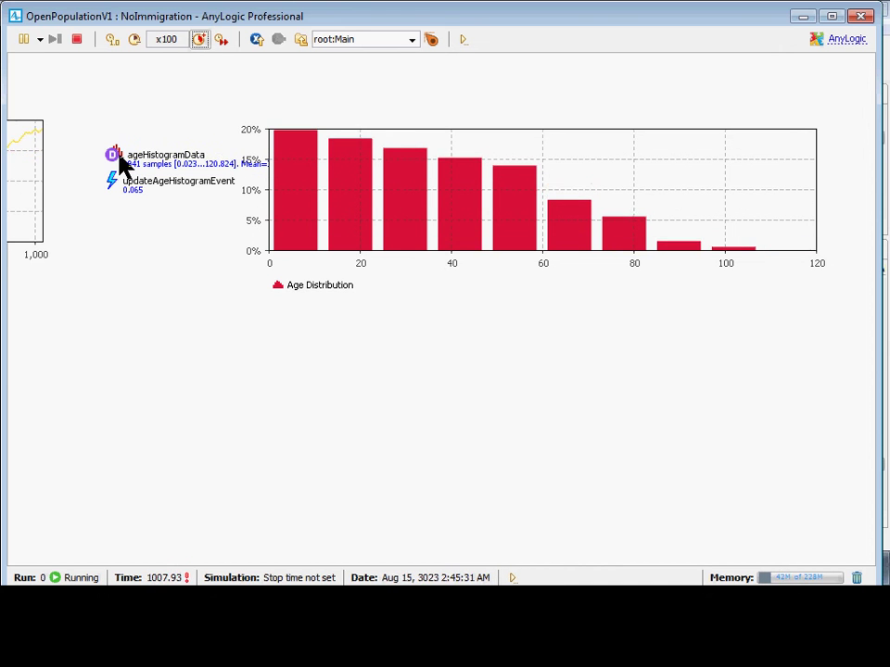
# Slow the simulation to x1 and raise it to x10 to follow the histogram's changes
pyautogui.click(111, 40)
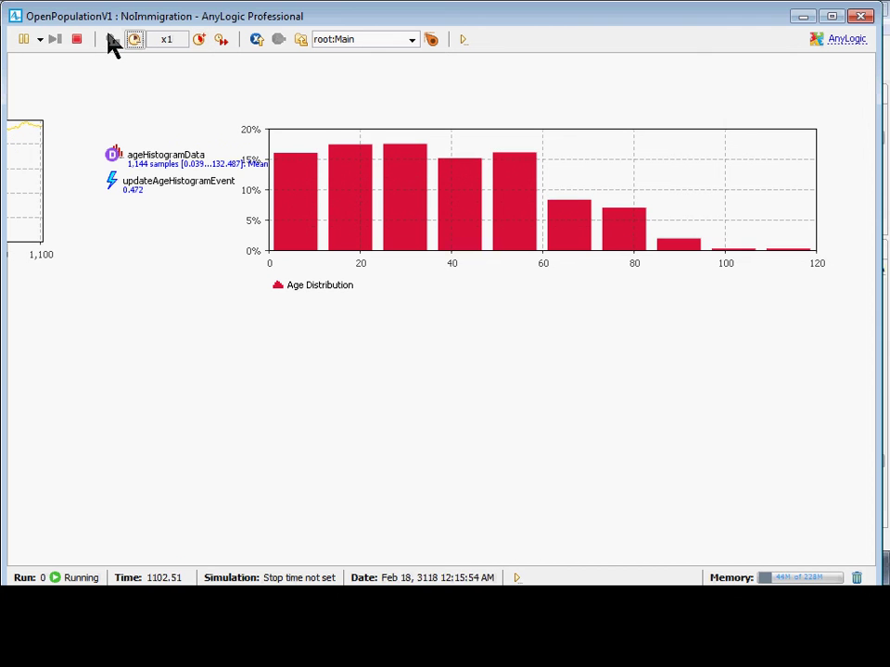
pyautogui.click(198, 41)
pyautogui.click(200, 41)
pyautogui.click(199, 41)
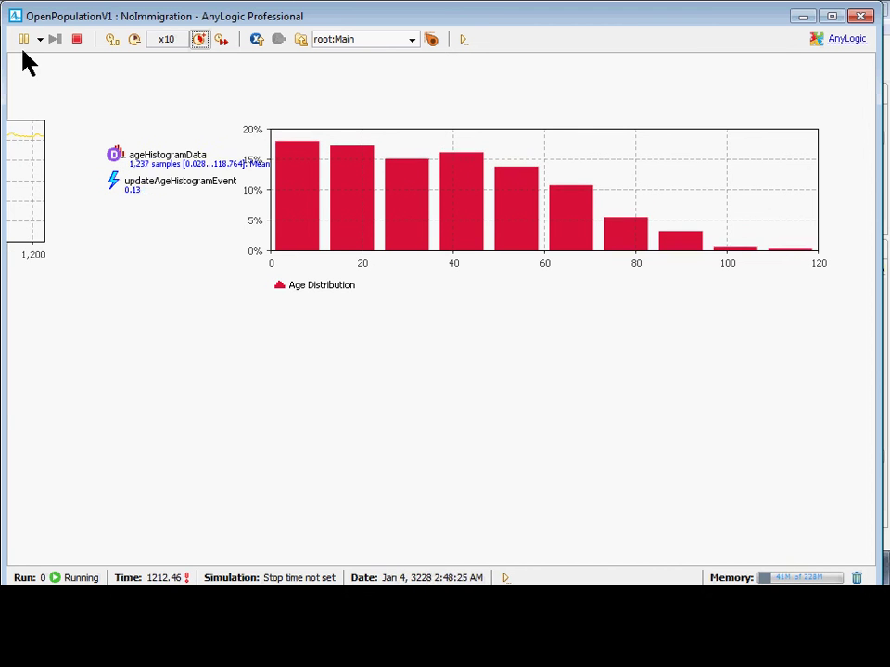
# Restart the simulation, reset its speed to x1, and restart it again from time zero
pyautogui.click(77, 39)
pyautogui.click(67, 135)
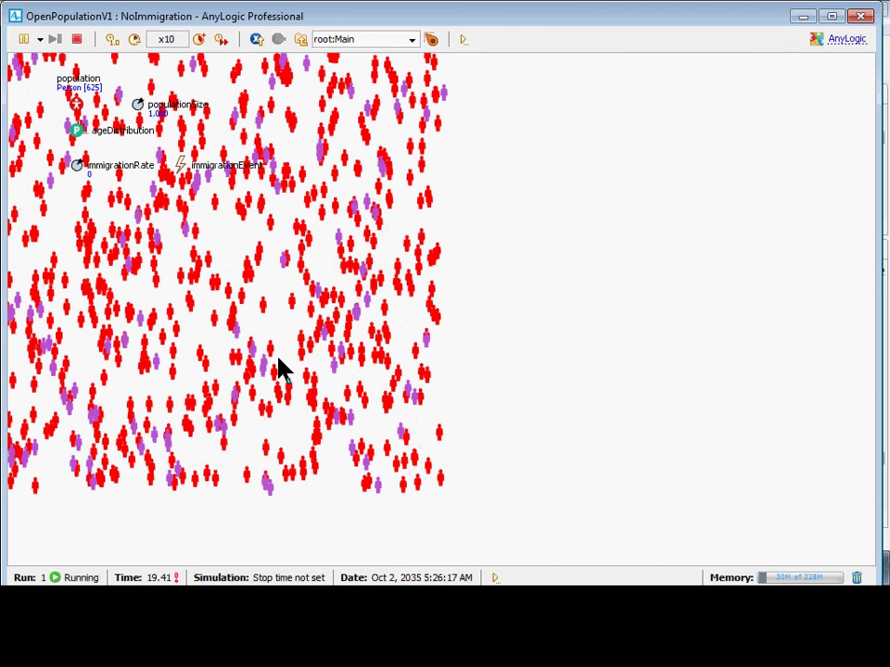
pyautogui.click(200, 39)
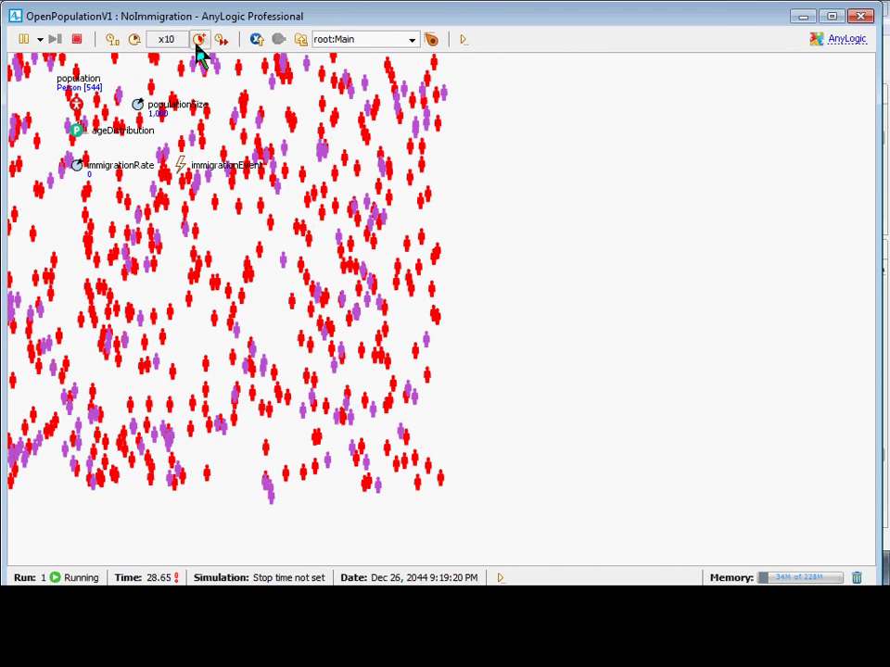
pyautogui.click(134, 39)
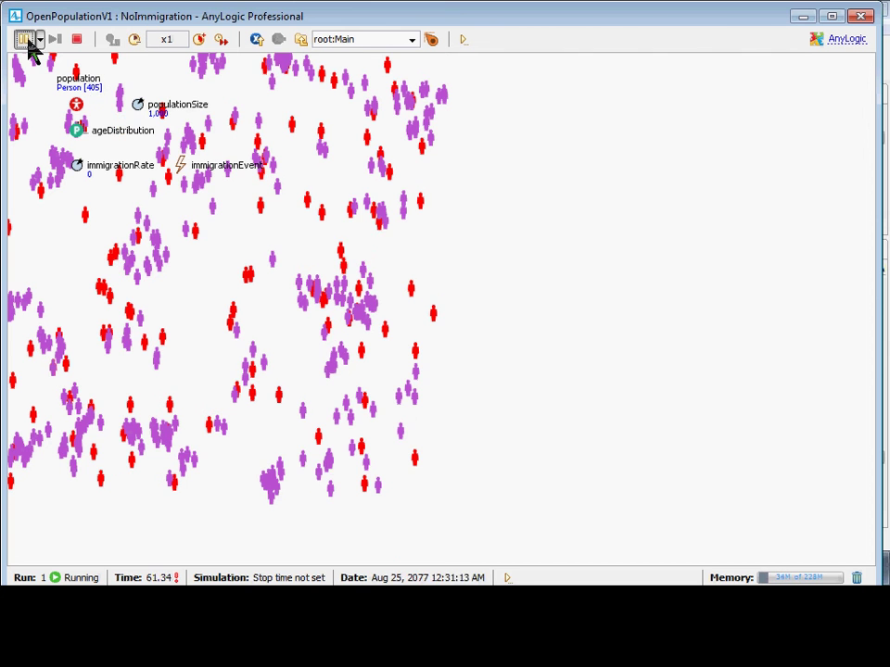
pyautogui.click(76, 40)
pyautogui.click(90, 131)
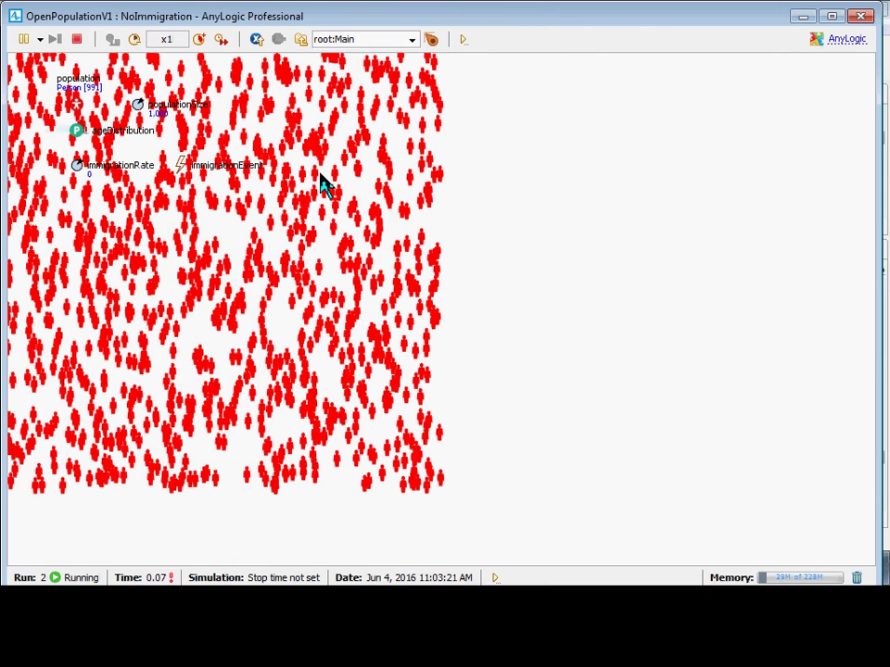
# Examine how the Age Distribution histogram evolves from the start, raising the speed to x50, and close the run window
pyautogui.moveTo(636, 188); pyautogui.dragTo(57, 457)
pyautogui.click(198, 41)
pyautogui.click(199, 41)
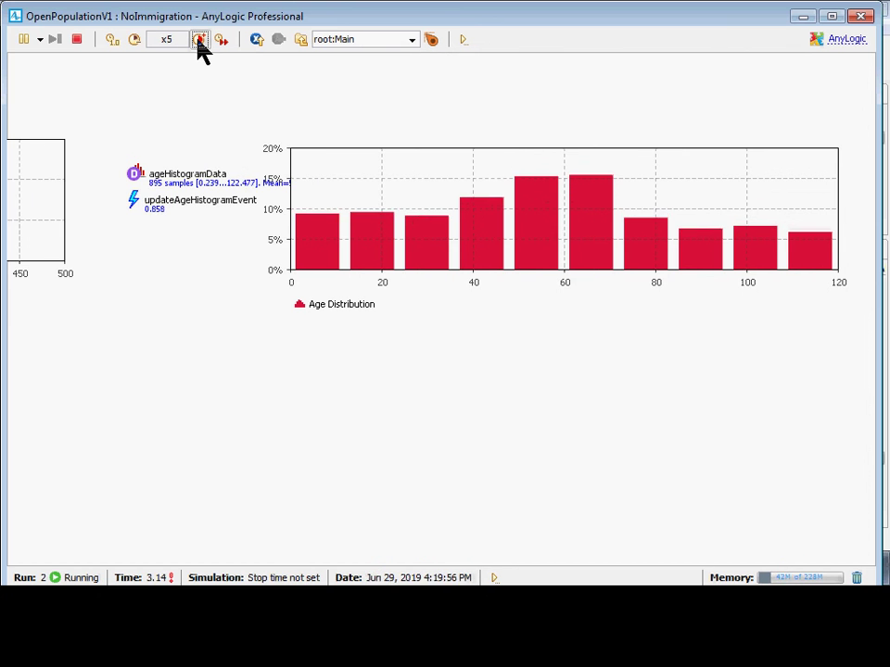
pyautogui.click(198, 42)
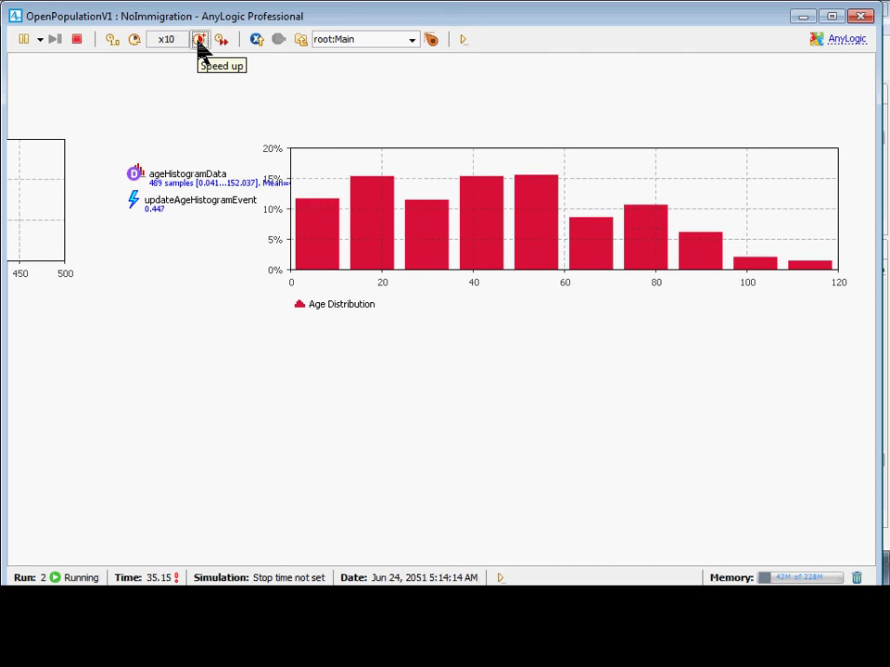
pyautogui.click(199, 42)
pyautogui.click(198, 41)
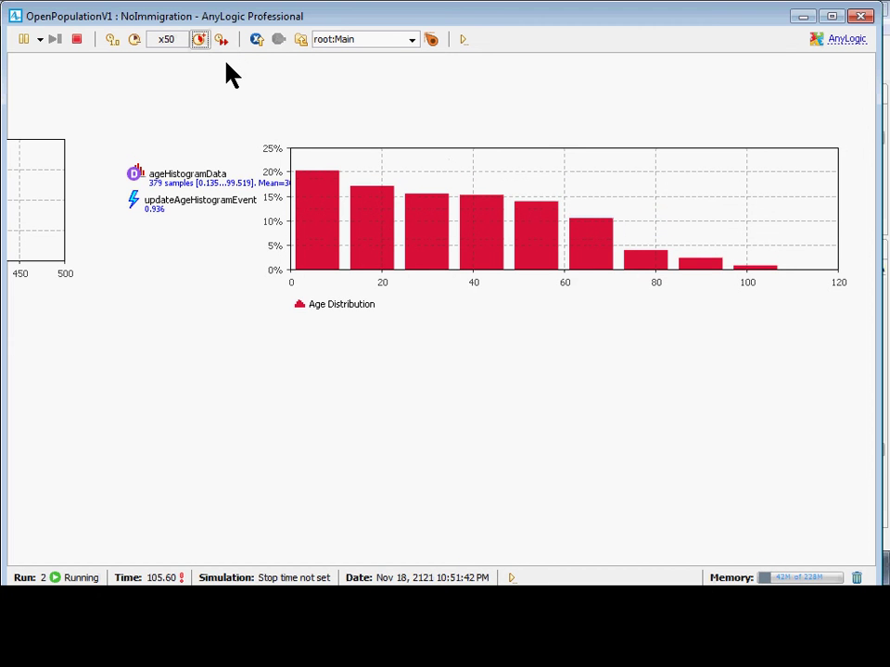
pyautogui.click(861, 16)
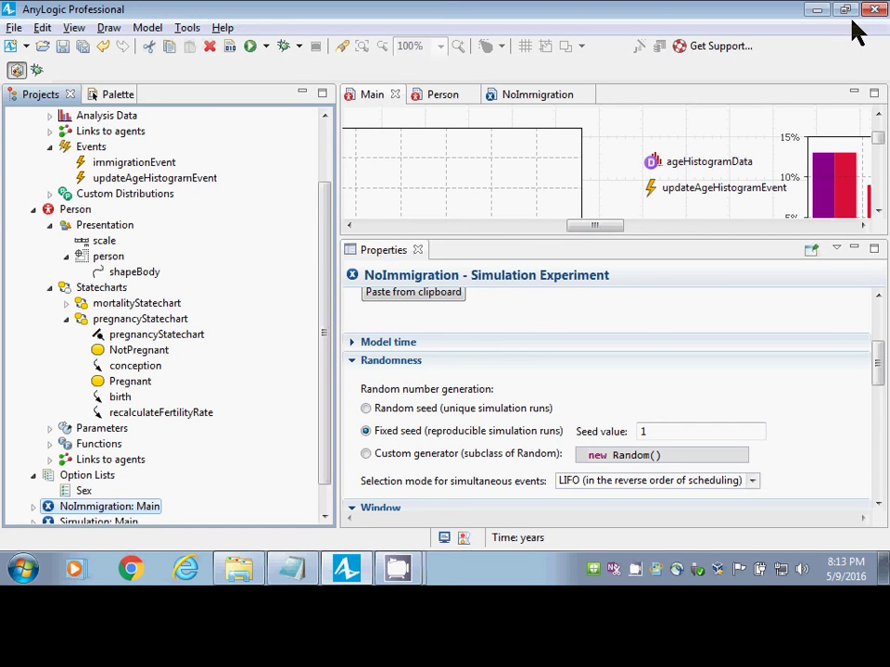
# Review the interval settings of ageHistogramData and the Appearance settings of the ageHistogram chart
pyautogui.click(679, 160)
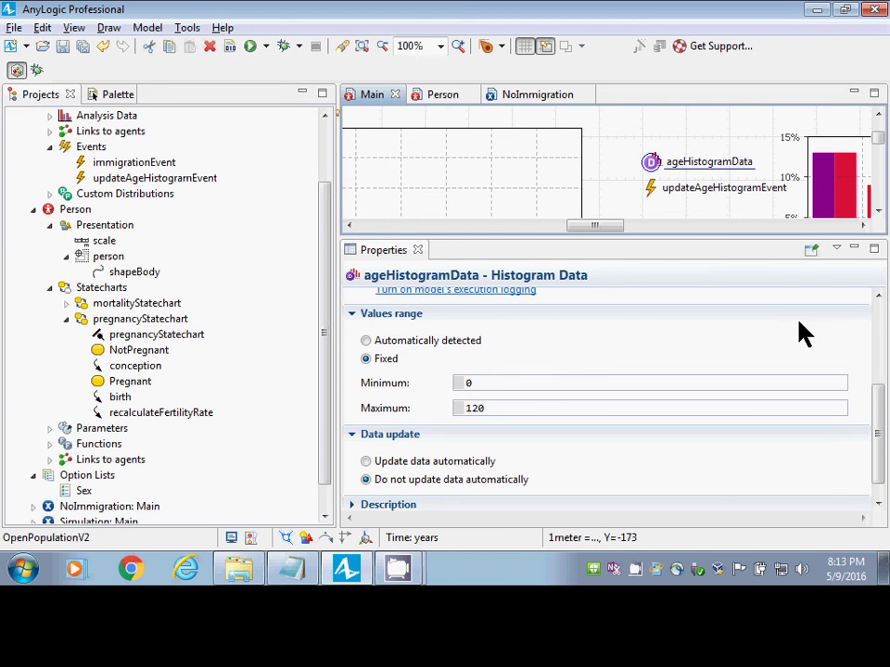
pyautogui.click(884, 401)
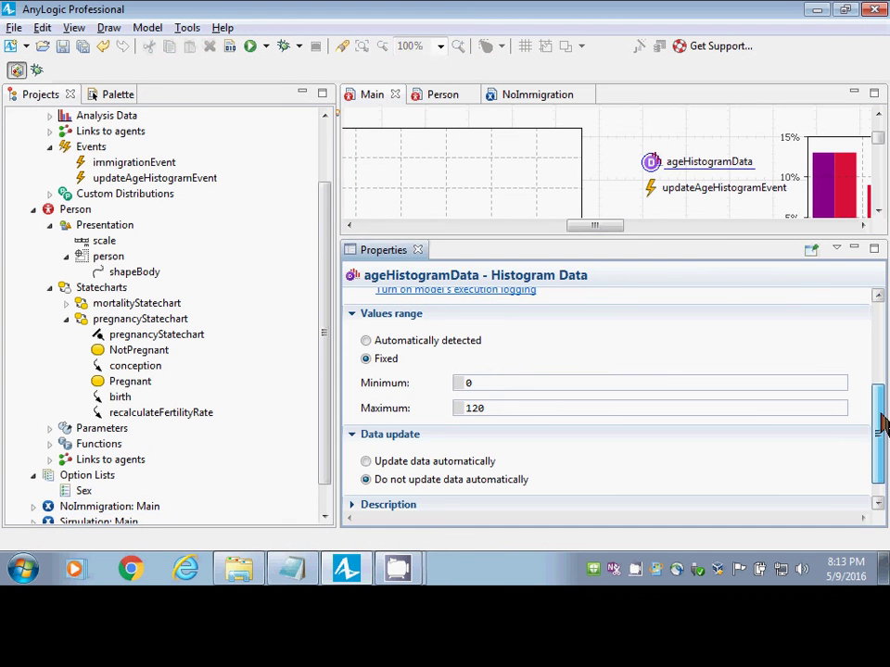
pyautogui.moveTo(884, 421); pyautogui.dragTo(885, 334)
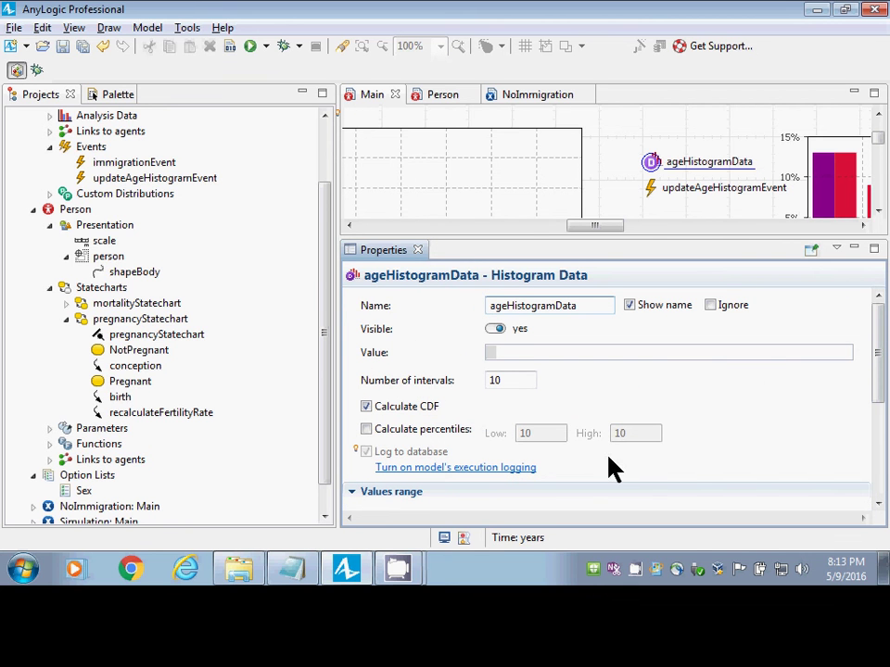
pyautogui.click(839, 178)
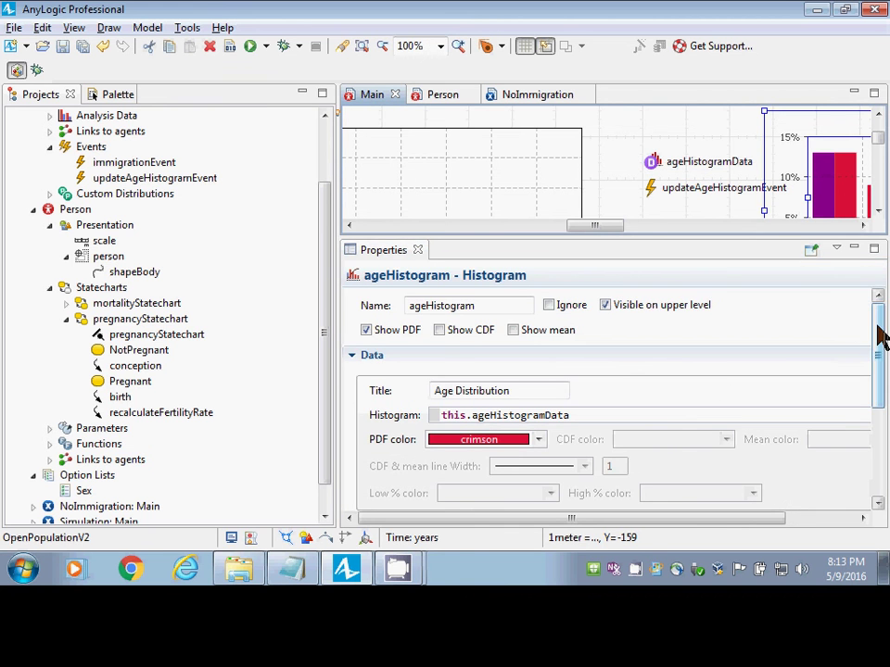
pyautogui.moveTo(881, 335); pyautogui.dragTo(880, 406)
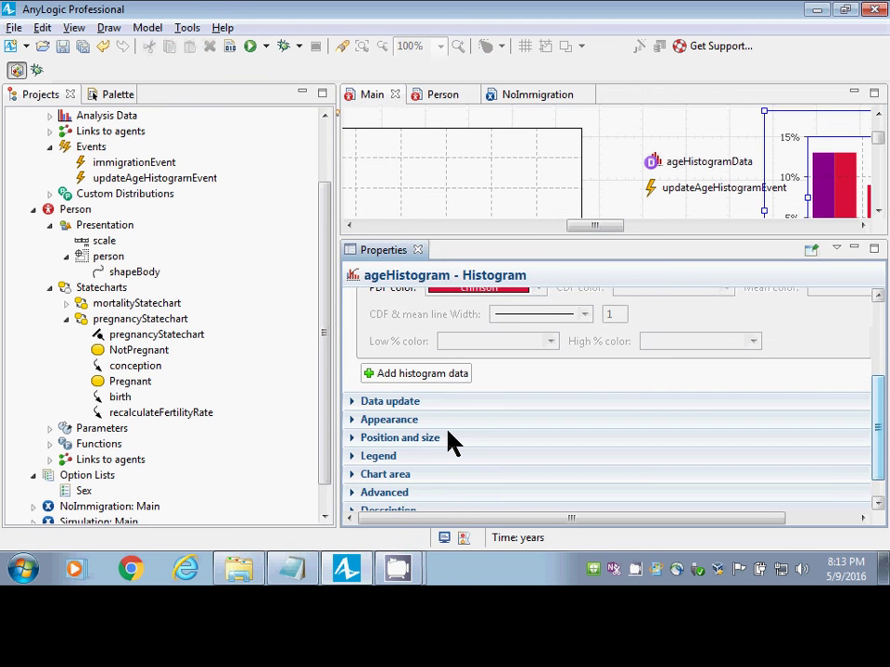
pyautogui.click(353, 422)
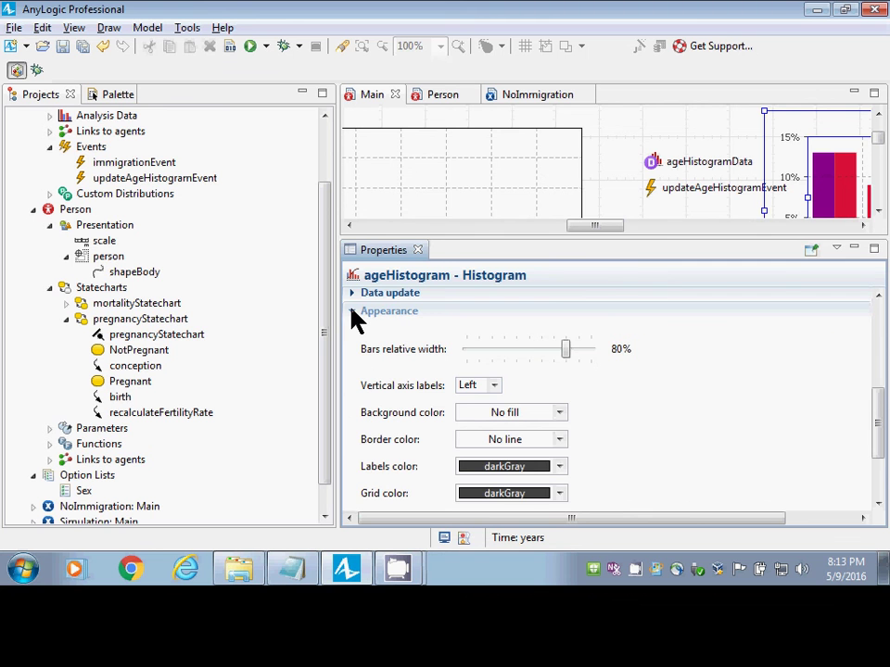
pyautogui.scroll(-1, 352, 325)
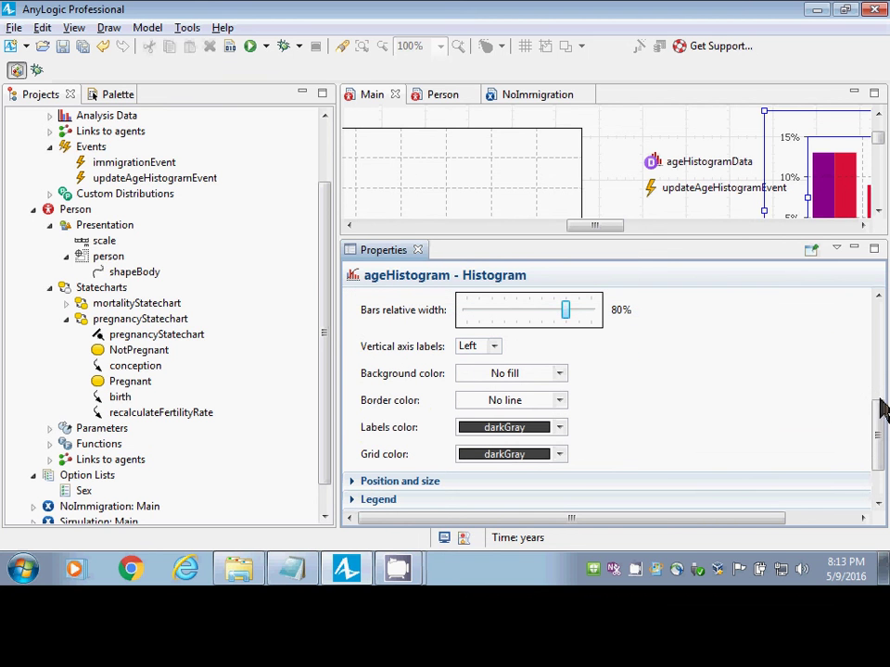
pyautogui.moveTo(879, 407); pyautogui.dragTo(879, 447)
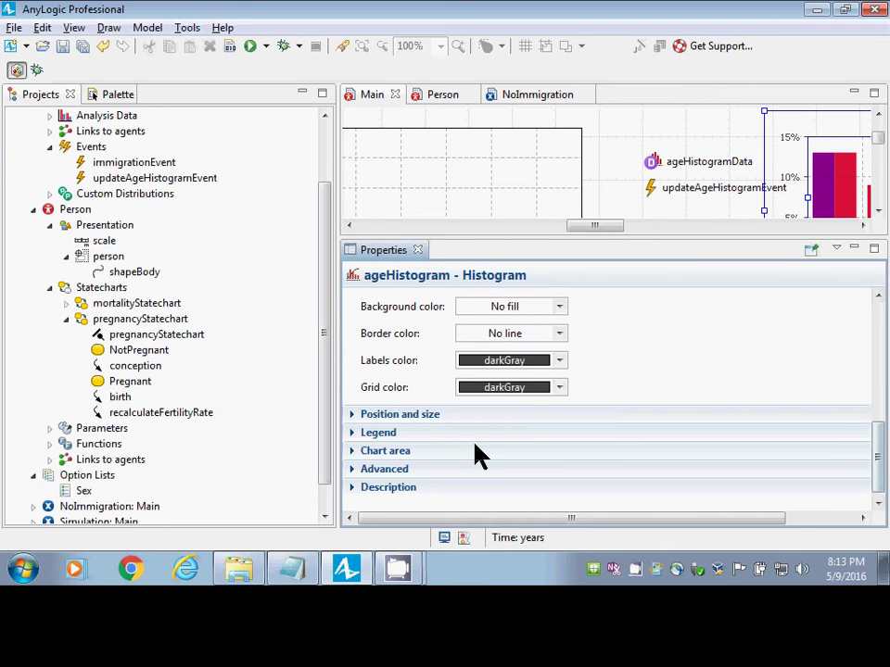
# Relaunch the NoImmigration experiment from the project tree and start a fresh simulation run
pyautogui.rightClick(85, 508)
pyautogui.click(130, 473)
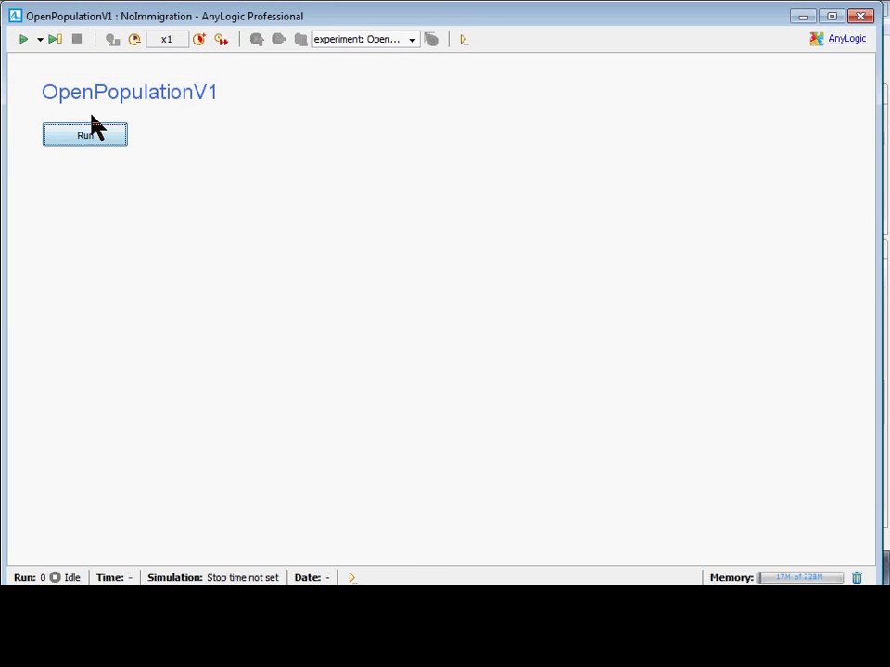
pyautogui.click(104, 137)
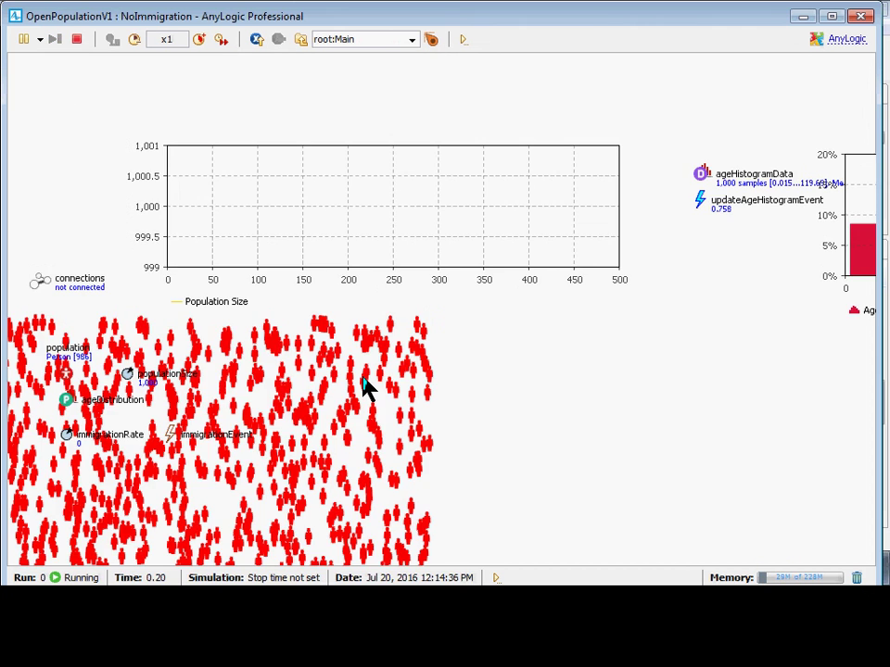
# Examine the Age Distribution histogram during the NoImmigration run, raising the speed to x5, and close the run window
pyautogui.moveTo(694, 311); pyautogui.dragTo(365, 444)
pyautogui.moveTo(528, 483); pyautogui.dragTo(155, 469)
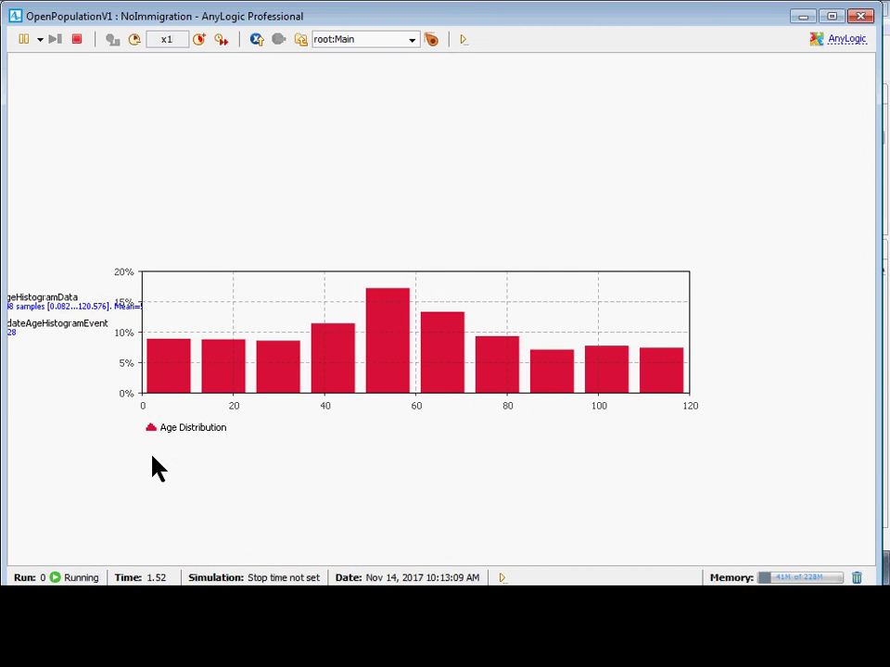
pyautogui.click(200, 40)
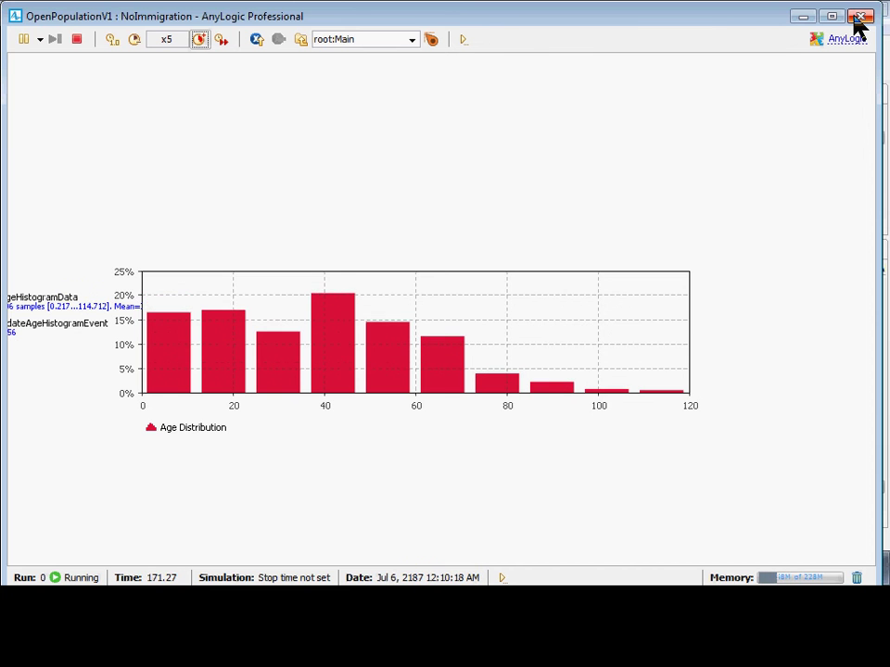
pyautogui.click(860, 17)
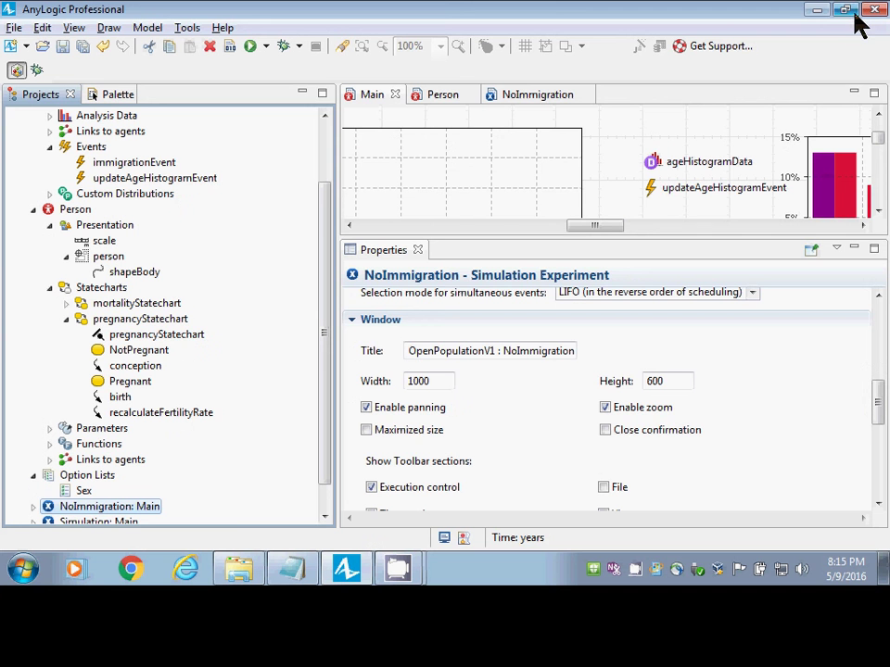
# Comment the for loop in updateAgeHistogramEvent's action with '// loop over each person in the population, calling them "person" in turn'
pyautogui.click(669, 188)
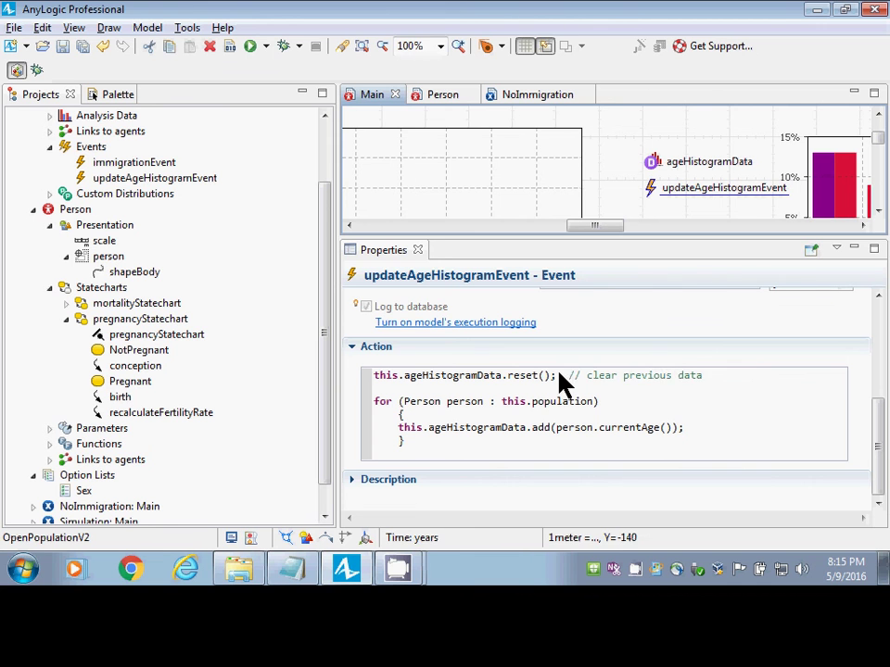
pyautogui.moveTo(558, 375); pyautogui.dragTo(709, 376)
pyautogui.press('Down')
pyautogui.press('Down')
pyautogui.press('Down')
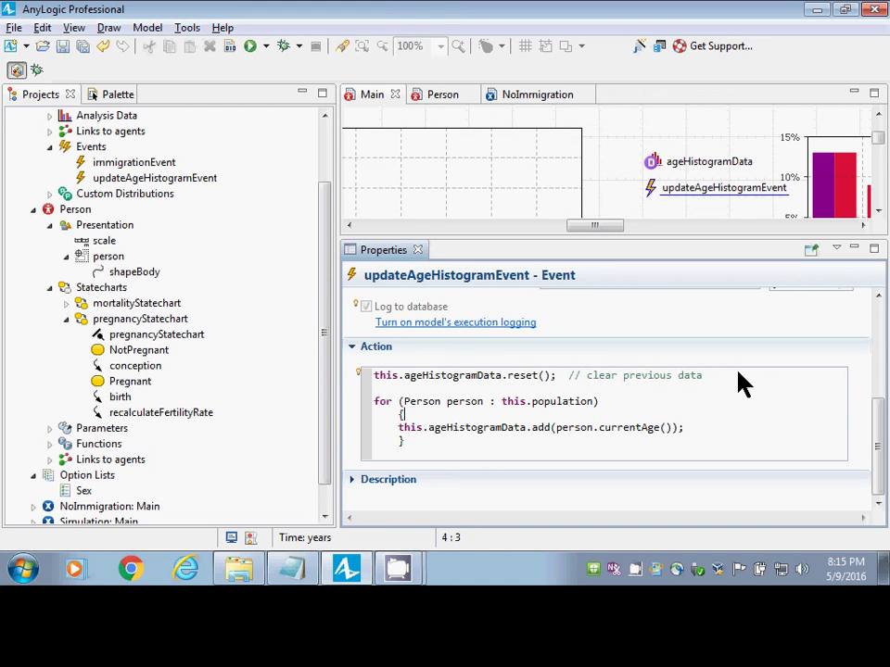
pyautogui.press('Up')
pyautogui.write('// loop over each ')
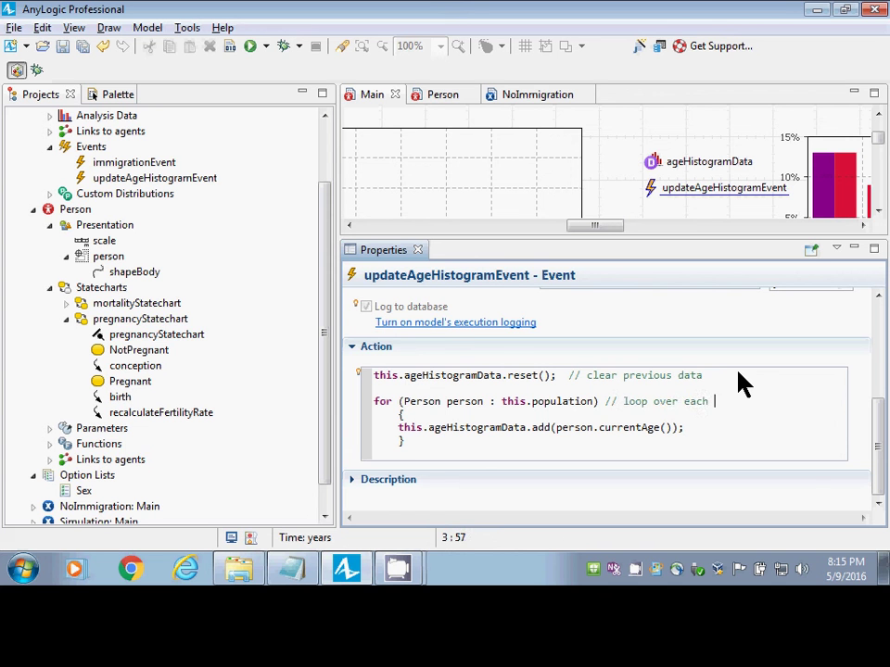
pyautogui.write('person ')
pyautogui.write('in the populati')
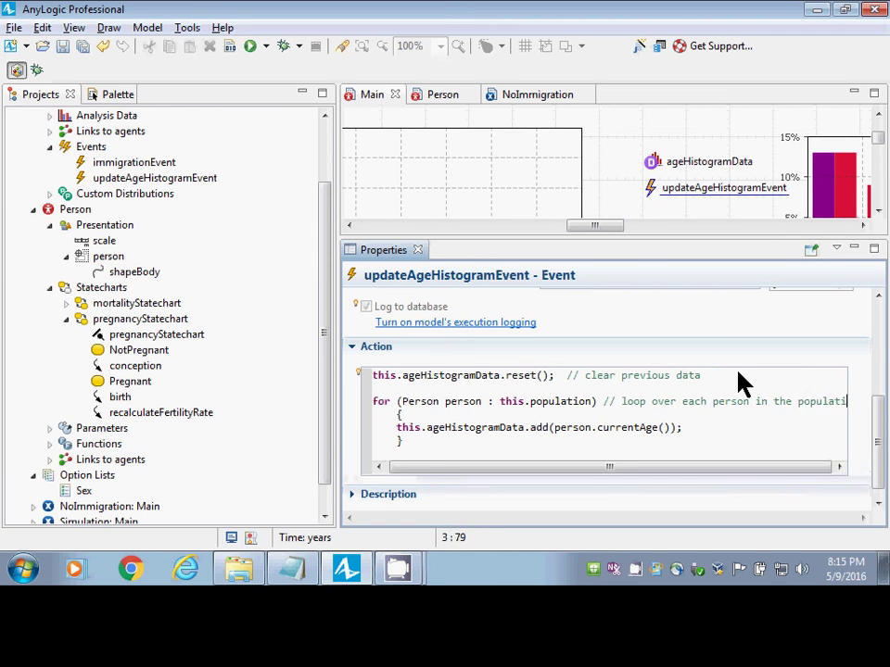
pyautogui.write('on, calling them ')
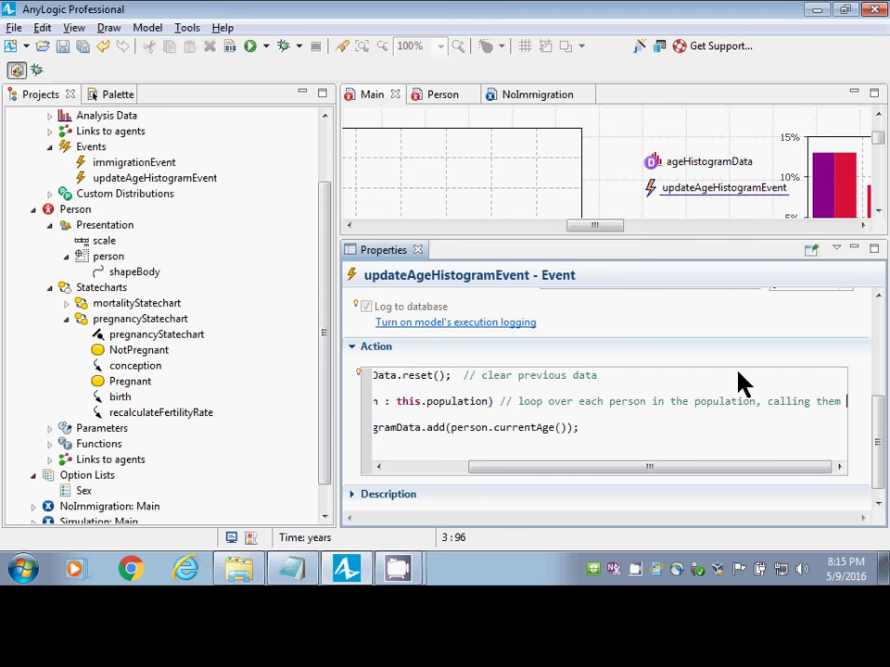
pyautogui.write('"person" in turn')
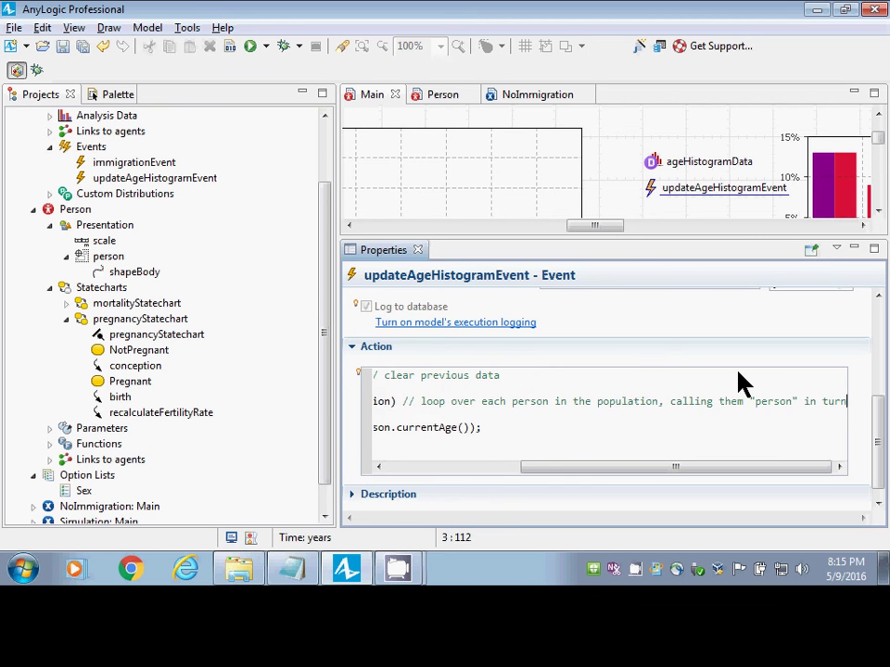
# Comment the ageHistogramData.add line with '// now, add that person's age to the histogram' and save the model
pyautogui.press('Down')
pyautogui.press('Down')
pyautogui.press('Down')
pyautogui.press('Home')
pyautogui.press('Right')
pyautogui.press('Left')
pyautogui.press('Left')
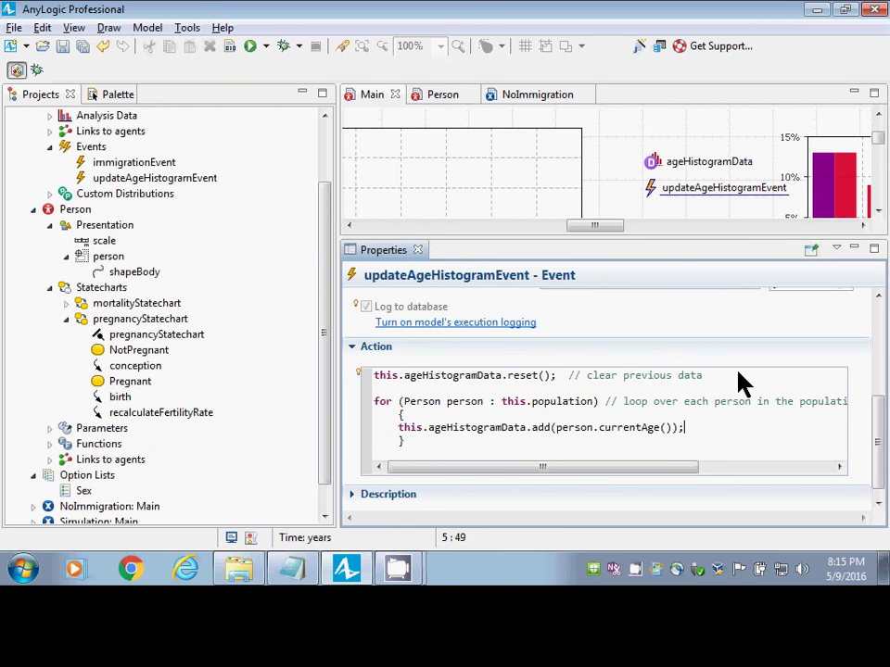
pyautogui.write('// now an')
pyautogui.press('BackSpace')
pyautogui.press('BackSpace')
pyautogui.press('BackSpace')
pyautogui.press('BackSpace')
pyautogui.press('BackSpace')
pyautogui.press('BackSpace')
pyautogui.write("now, add that person's age ")
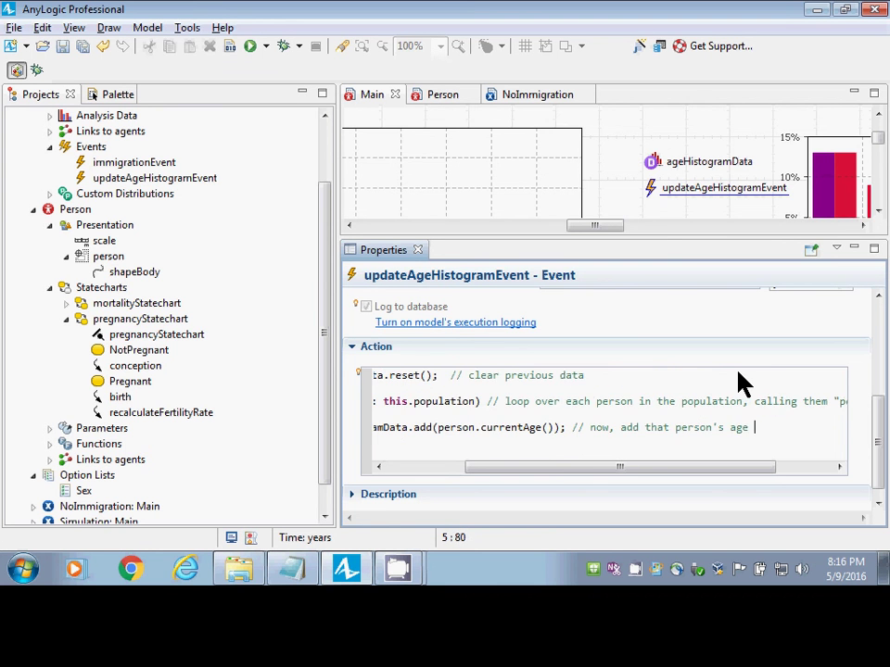
pyautogui.write('to the histogram')
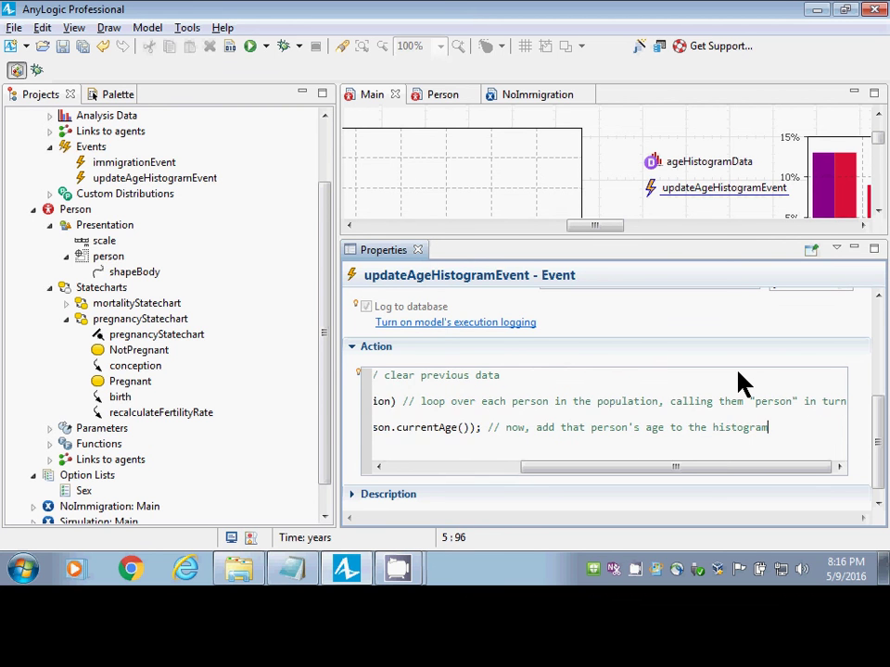
pyautogui.press('Home')
pyautogui.hotkey('ctrl', 's')
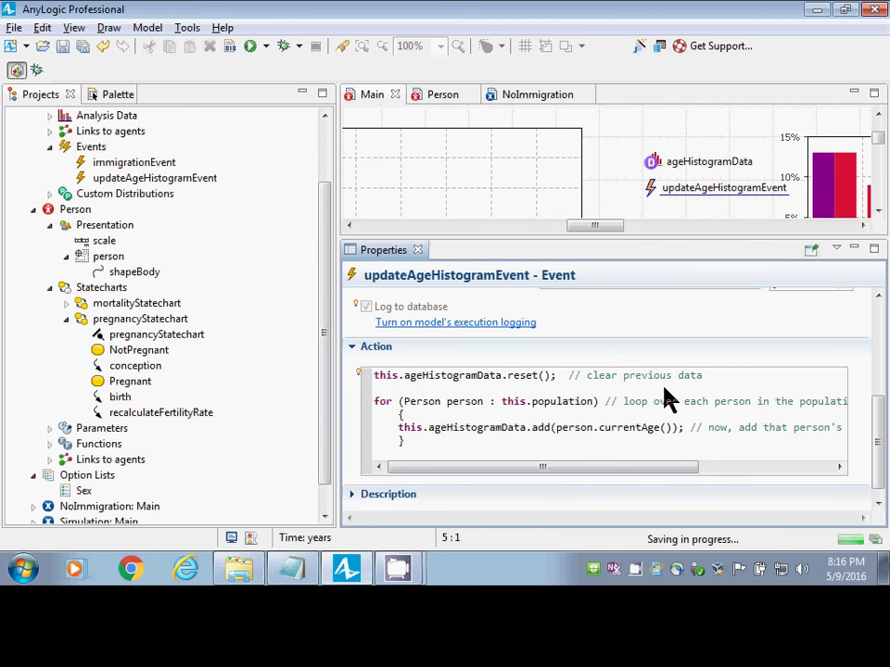
# Move the '// clear previous data' comment onto its own line above the ageHistogramData.reset() call
pyautogui.press('Up')
pyautogui.press('Up')
pyautogui.press('Up')
pyautogui.press('Left')
pyautogui.press('Left')
pyautogui.press('Left')
pyautogui.press('Left')
pyautogui.press('Left')
pyautogui.press('Left')
pyautogui.press('Left')
pyautogui.press('Left')
pyautogui.press('Left')
pyautogui.press('Left')
pyautogui.press('Left')
pyautogui.press('Left')
pyautogui.press('Left')
pyautogui.press('Left')
pyautogui.press('Left')
pyautogui.press('Left')
pyautogui.press('Left')
pyautogui.press('Left')
pyautogui.press('Left')
pyautogui.press('Left')
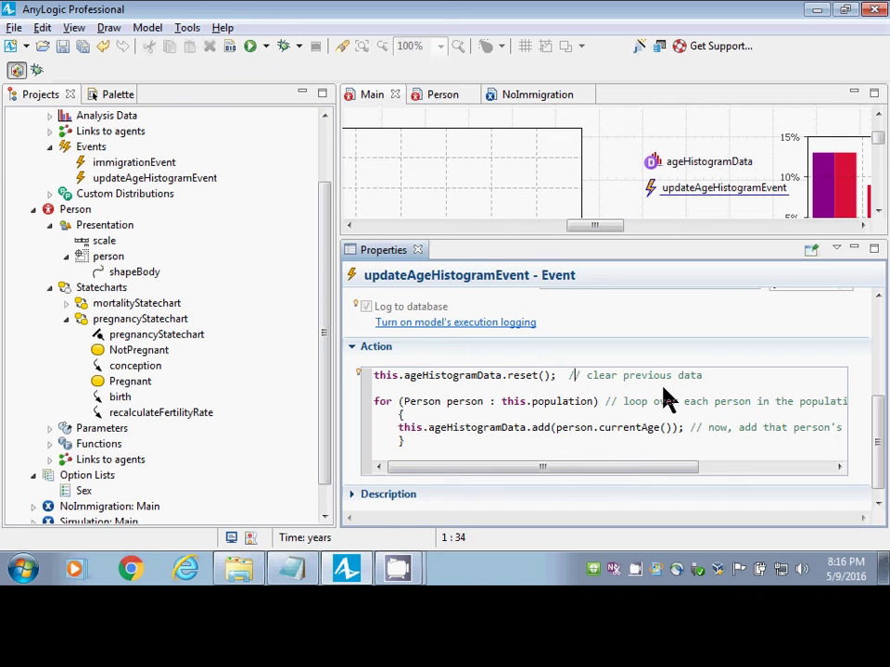
pyautogui.press('Left')
pyautogui.hotkey('shift', 'End')
pyautogui.hotkey('ctrl', 'c')
pyautogui.press('BackSpace')
pyautogui.press('Home')
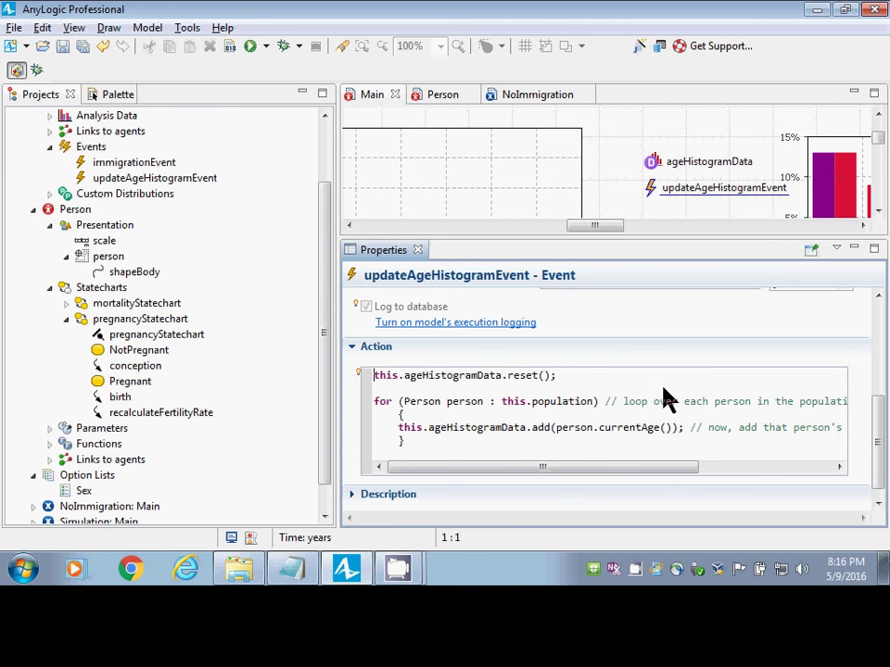
pyautogui.press('Return')
pyautogui.press('Up')
pyautogui.hotkey('ctrl', 'v')
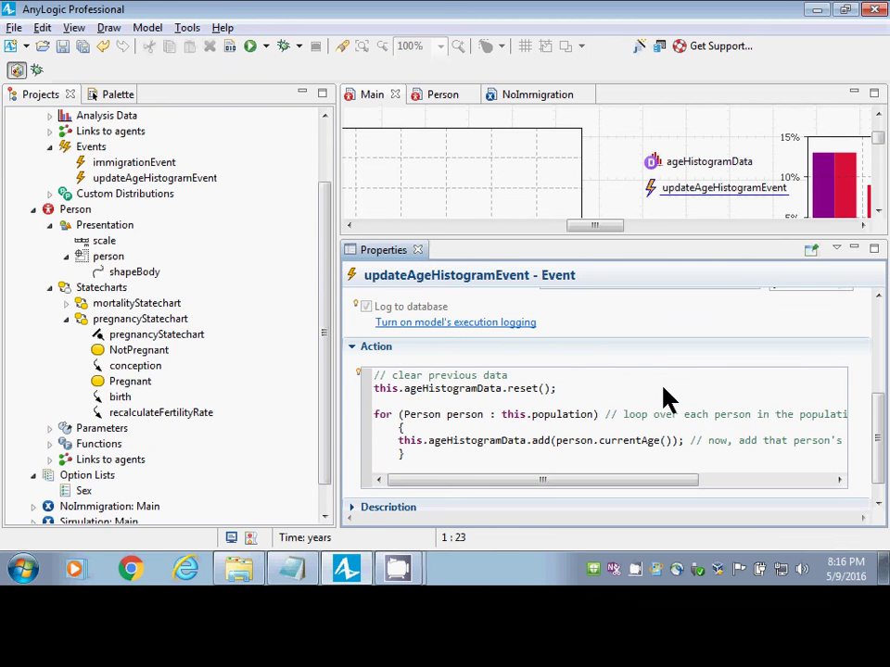
# Insert an empty multi-line comment block delimited by /* and */ at the start of the event's action code
pyautogui.press('Down')
pyautogui.press('Up')
pyautogui.press('Home')
pyautogui.press('Return')
pyautogui.press('Return')
pyautogui.press('Up')
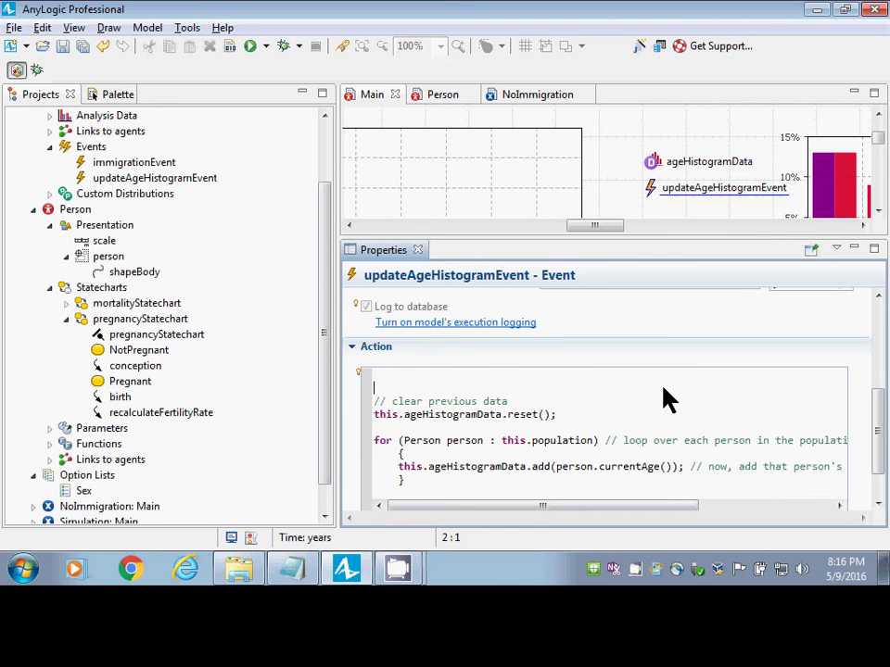
pyautogui.press('Up')
pyautogui.write('/*')
pyautogui.press('Return')
pyautogui.press('Return')
pyautogui.press('Return')
pyautogui.press('Return')
pyautogui.write('*/')
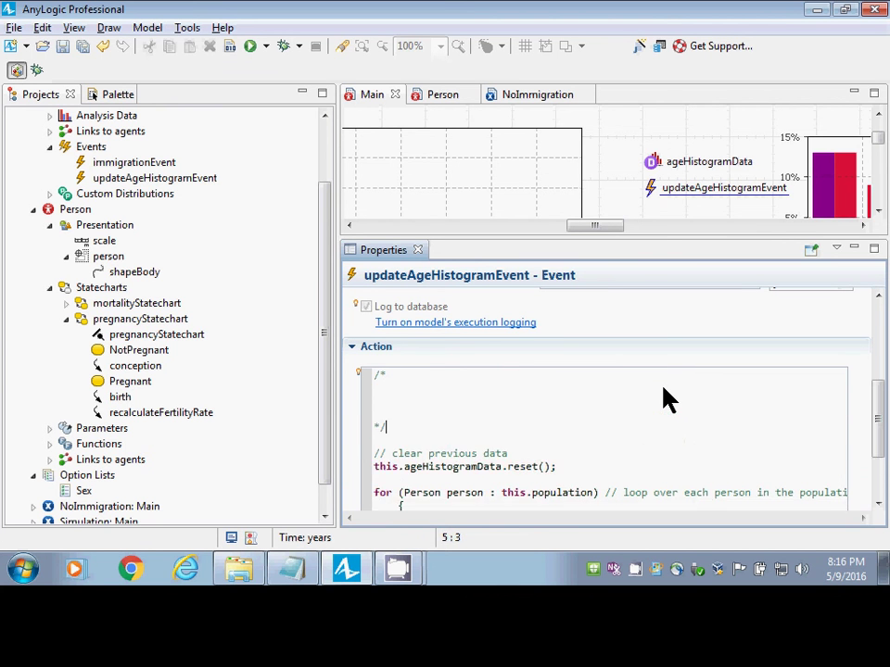
# Fill the block comment with 'This is a large comment block' and 'The purpose of this function is to construct a histogram of population ages'
pyautogui.press('Up')
pyautogui.press('Up')
pyautogui.write('This is a large comm')
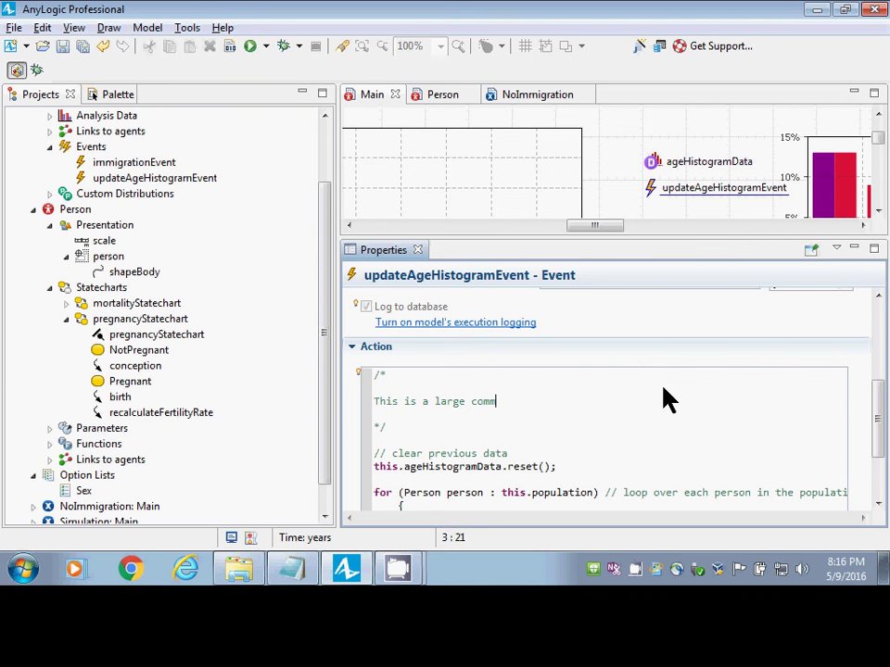
pyautogui.write('ent block')
pyautogui.press('Down')
pyautogui.write('The purpose o')
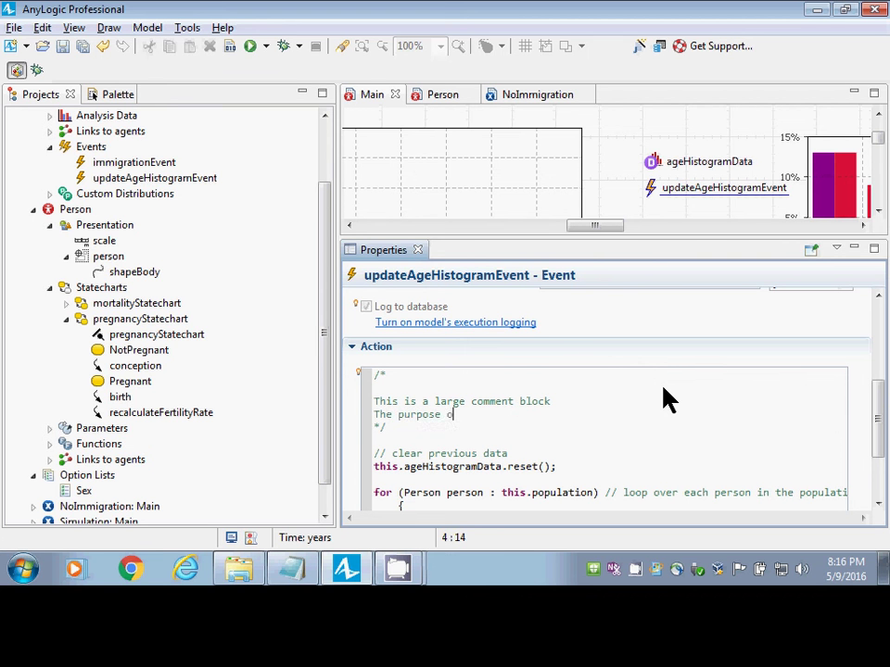
pyautogui.write('f this function is to')
pyautogui.write('ad')
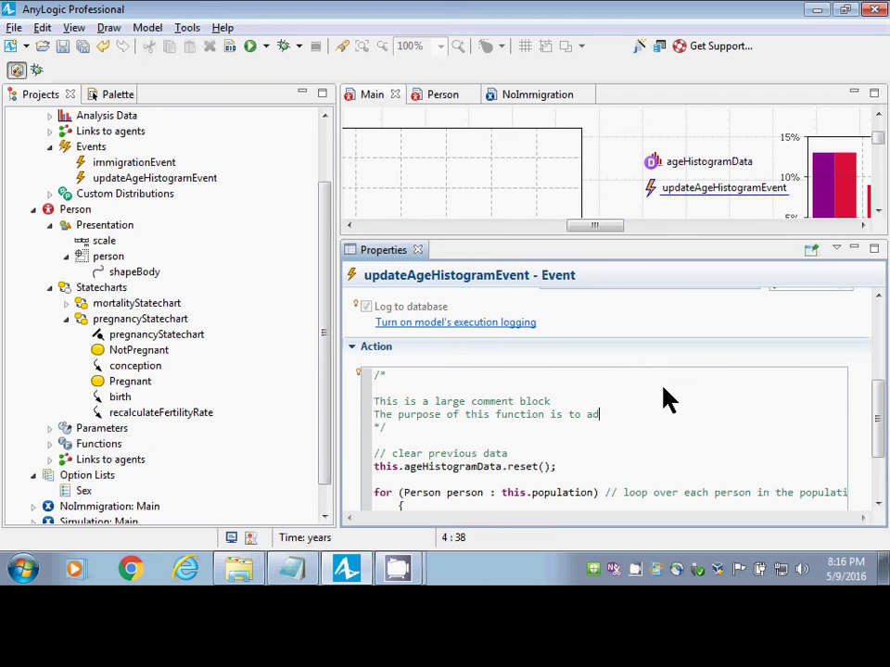
pyautogui.write('d')
pyautogui.press('BackSpace')
pyautogui.press('BackSpace')
pyautogui.press('BackSpace')
pyautogui.write('construct a histogram of popu')
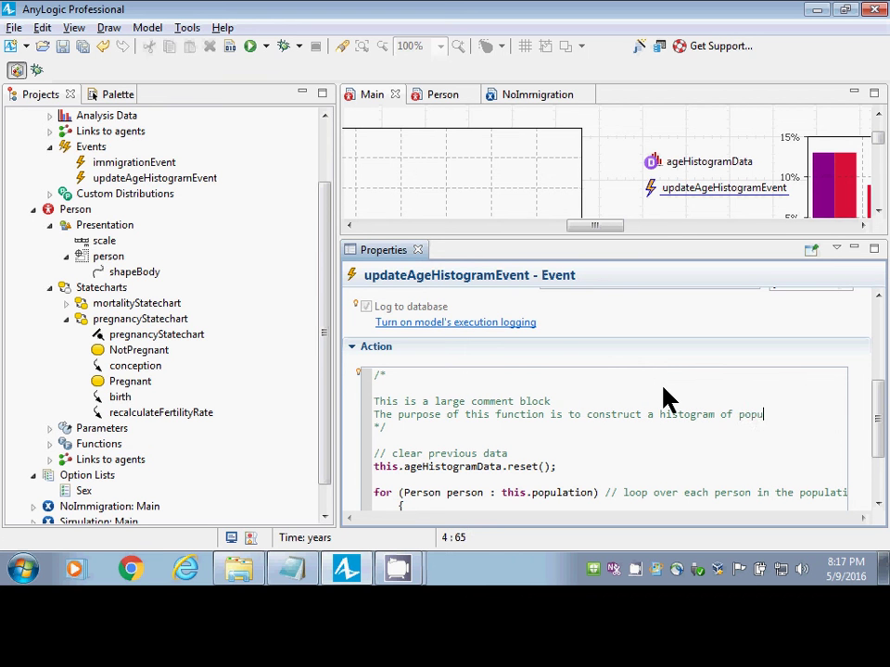
pyautogui.write('lation ages')
# Delete the multi-line comment block and the leftover blank line above '// clear previous data'
pyautogui.press('Down')
pyautogui.press('Down')
pyautogui.hotkey('shift', 'Up')
pyautogui.hotkey('shift', 'Up')
pyautogui.hotkey('shift', 'Up')
pyautogui.hotkey('shift', 'Up')
pyautogui.hotkey('shift', 'Up')
pyautogui.press('Delete')
pyautogui.press('Down')
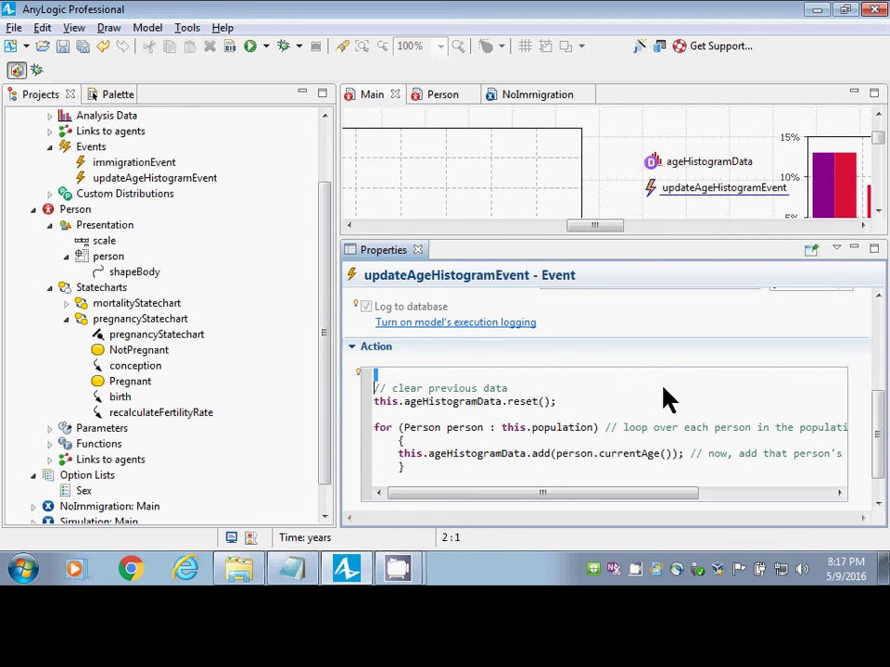
pyautogui.press('BackSpace')
# Highlight the '// clear previous data' comment in the event's action and save the model
pyautogui.hotkey('shift', 'Right')
pyautogui.hotkey('shift', 'Right')
pyautogui.hotkey('shift', 'Right')
pyautogui.hotkey('shift', 'End')
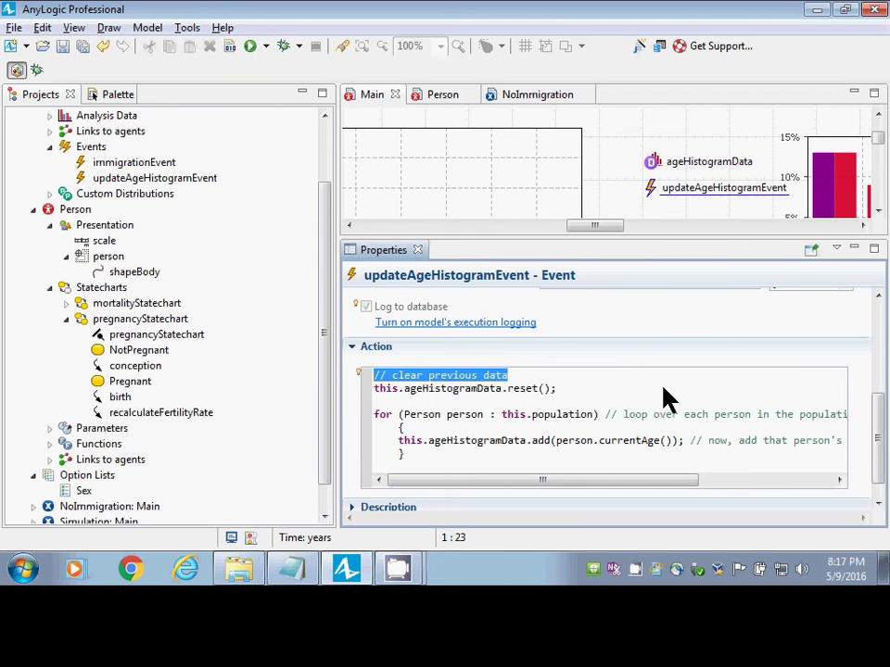
pyautogui.hotkey('ctrl', 's')
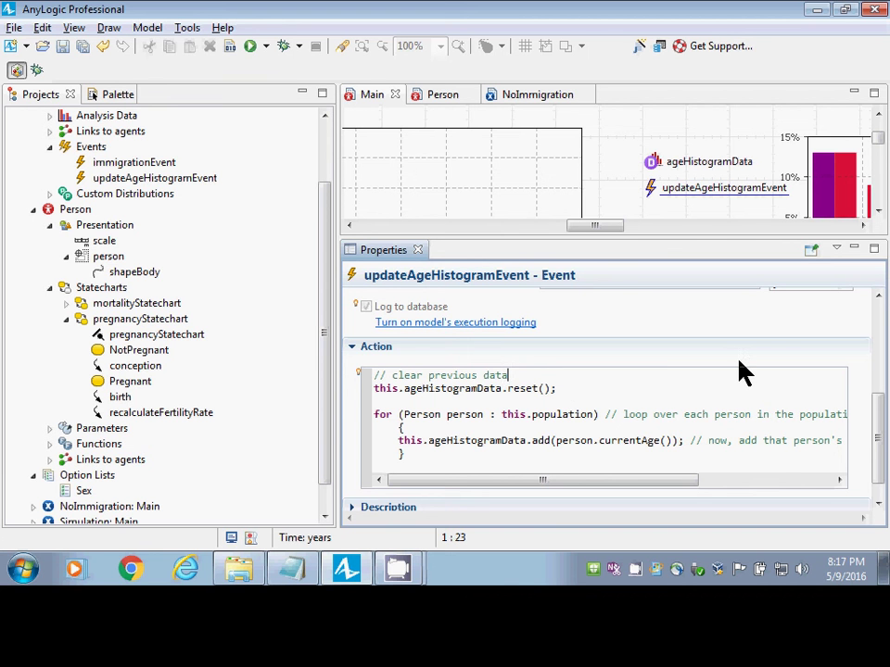
pyautogui.hotkey('ctrl', 's')
pyautogui.moveTo(843, 573)
pyautogui.hotkey('alt', 'Tab')
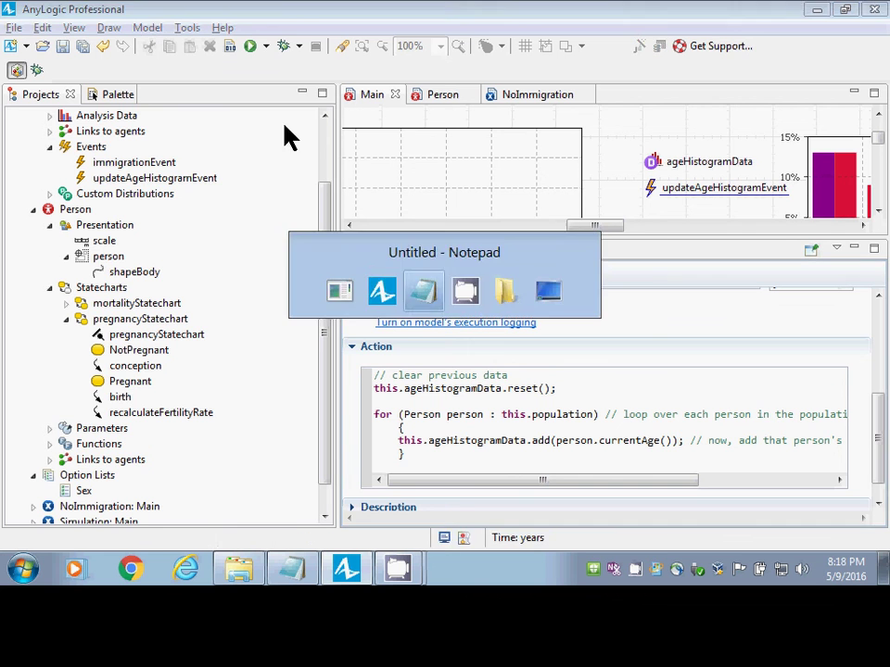
pyautogui.hotkey('alt', 'Tab')
pyautogui.click(327, 130)
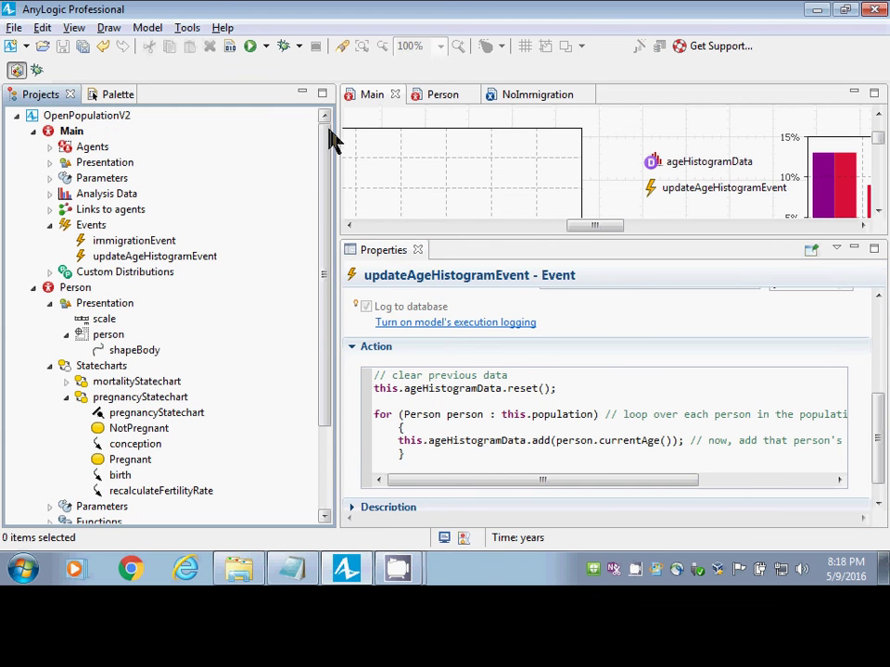
pyautogui.hotkey('alt', 'f')
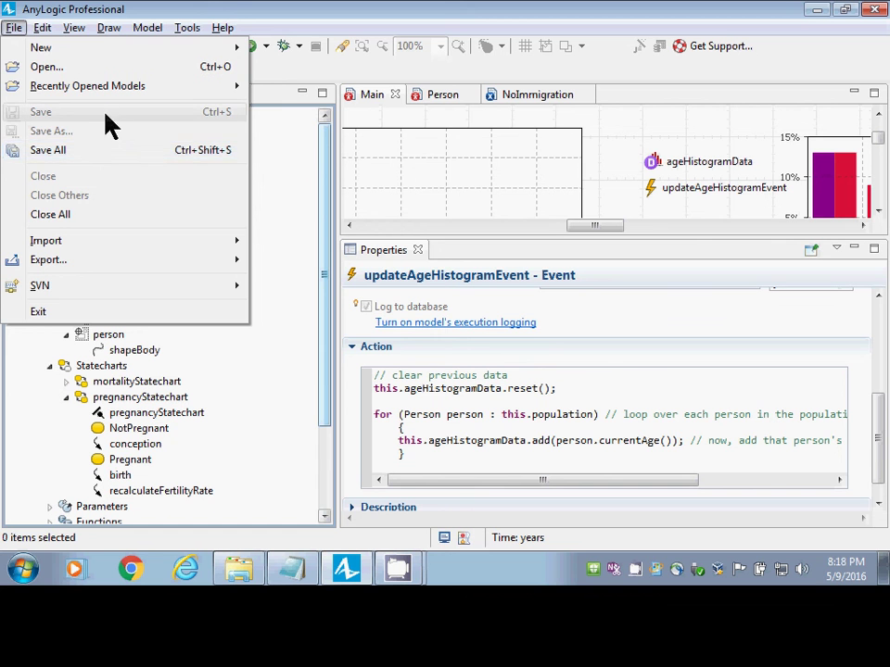
pyautogui.press('Escape')
pyautogui.hotkey('alt', 'f')
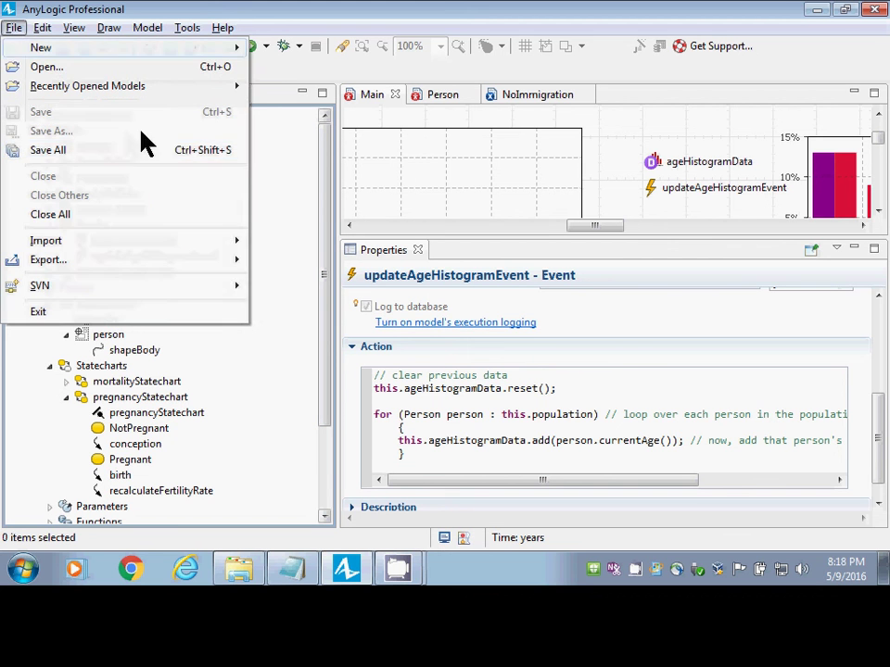
pyautogui.press('Escape')
# Shift ageHistogramData and updateAgeHistogramEvent slightly left on Main's canvas and save the model under the new name OpenPopulationV3
pyautogui.click(70, 117)
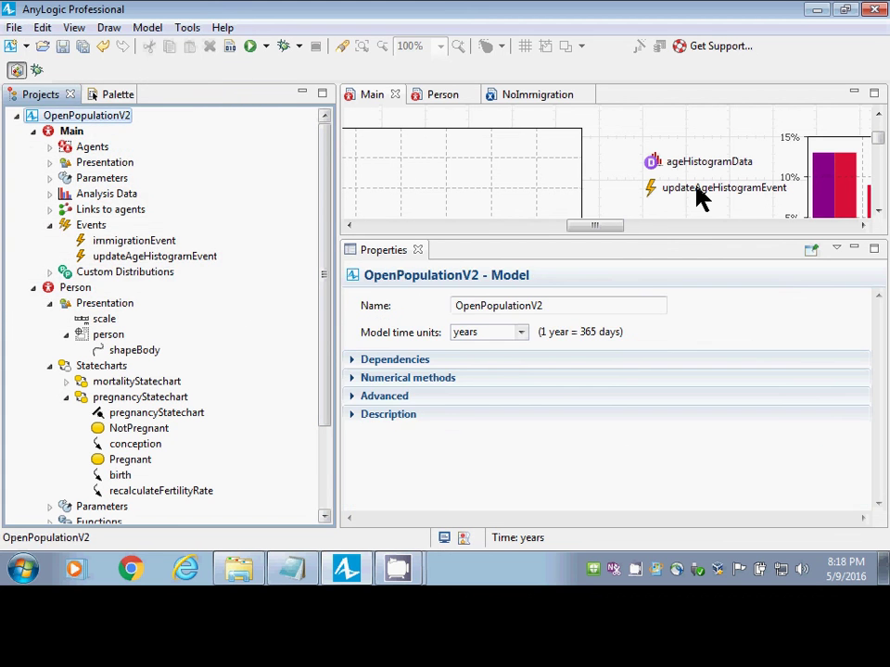
pyautogui.moveTo(660, 204); pyautogui.dragTo(647, 175)
pyautogui.hotkey('alt', 'f')
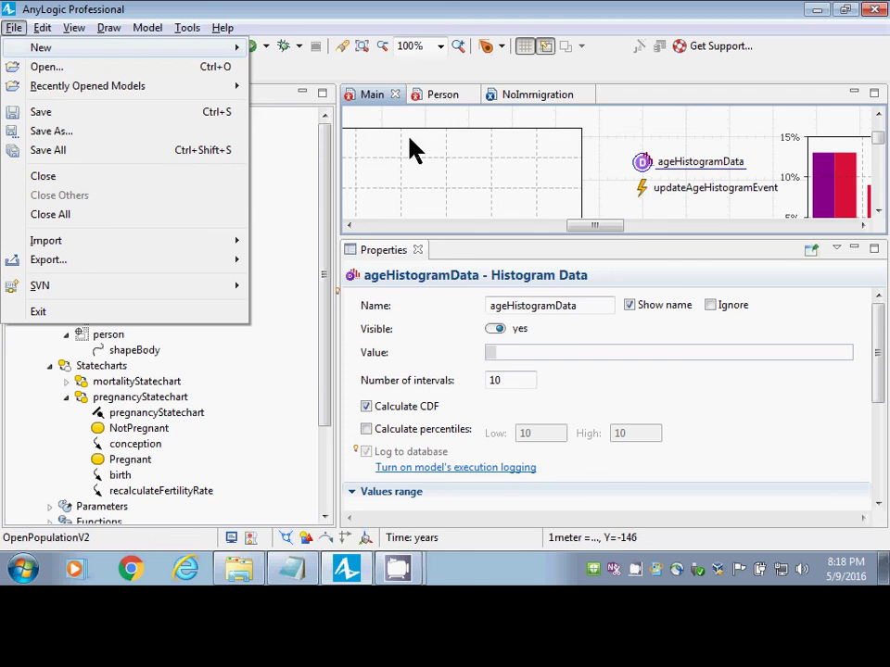
pyautogui.click(169, 131)
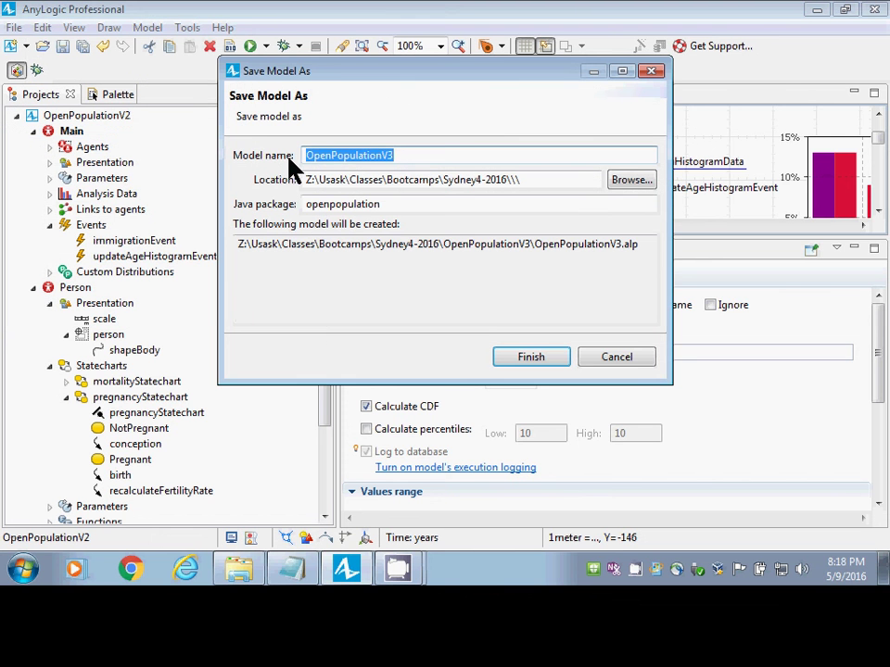
pyautogui.press('End')
pyautogui.press('Return')
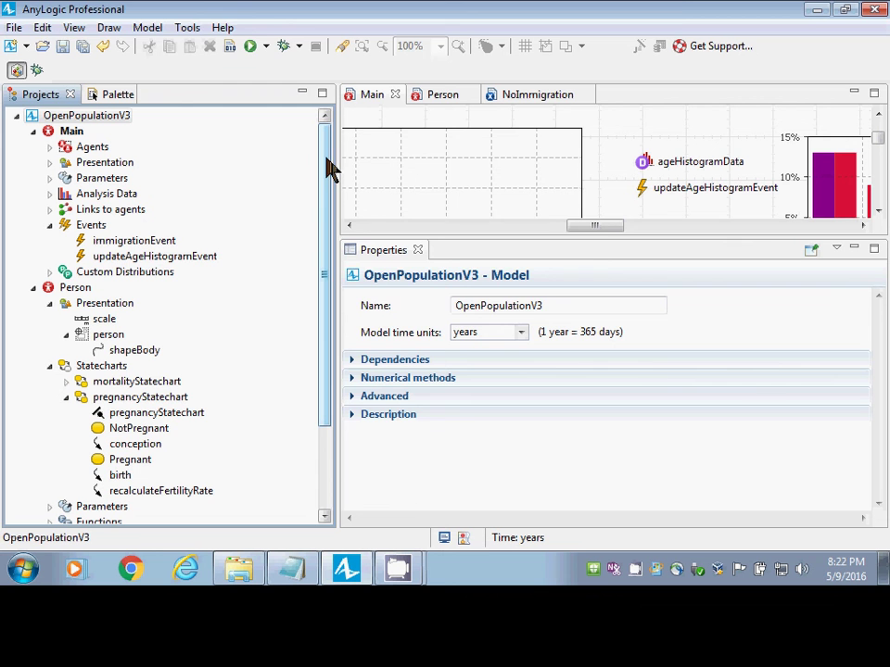
pyautogui.hotkey('alt', 'Tab')
pyautogui.hotkey('alt', 'Tab')
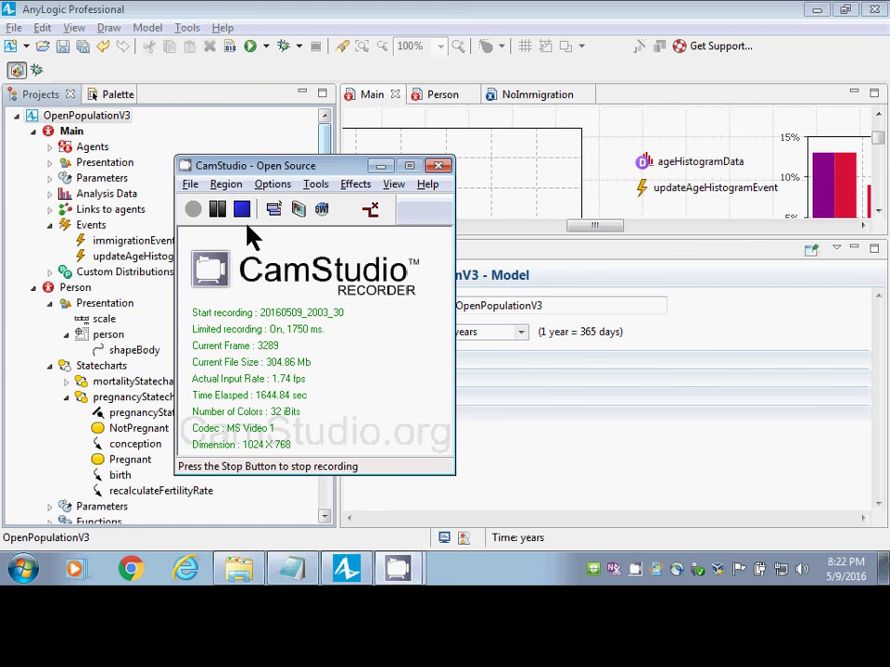